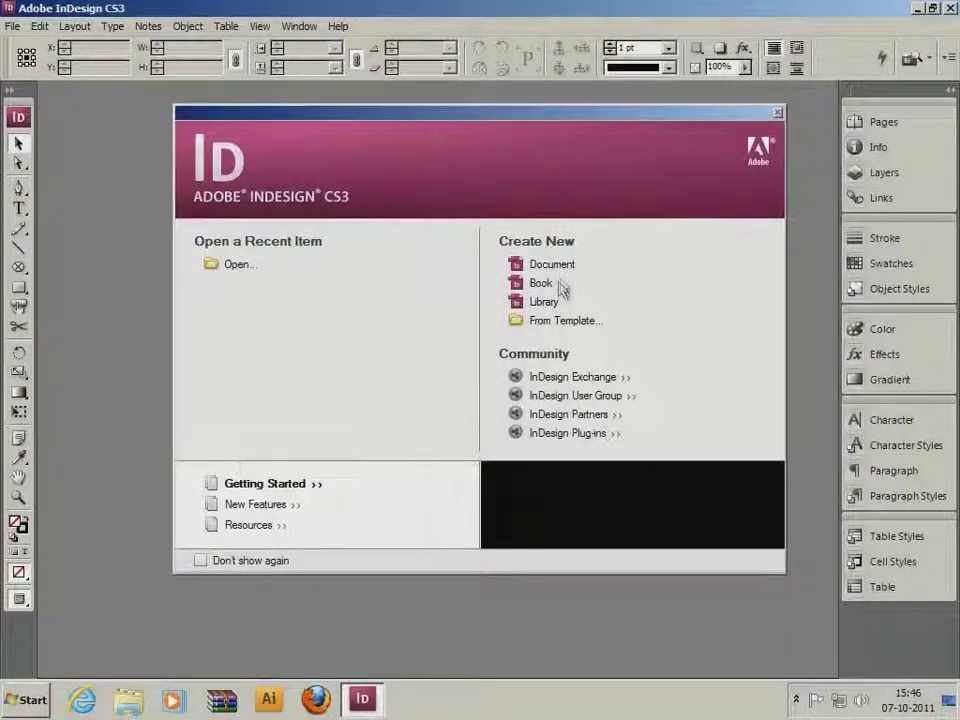
# Create a new one-page document with the A4 page size
pyautogui.click(563, 268)
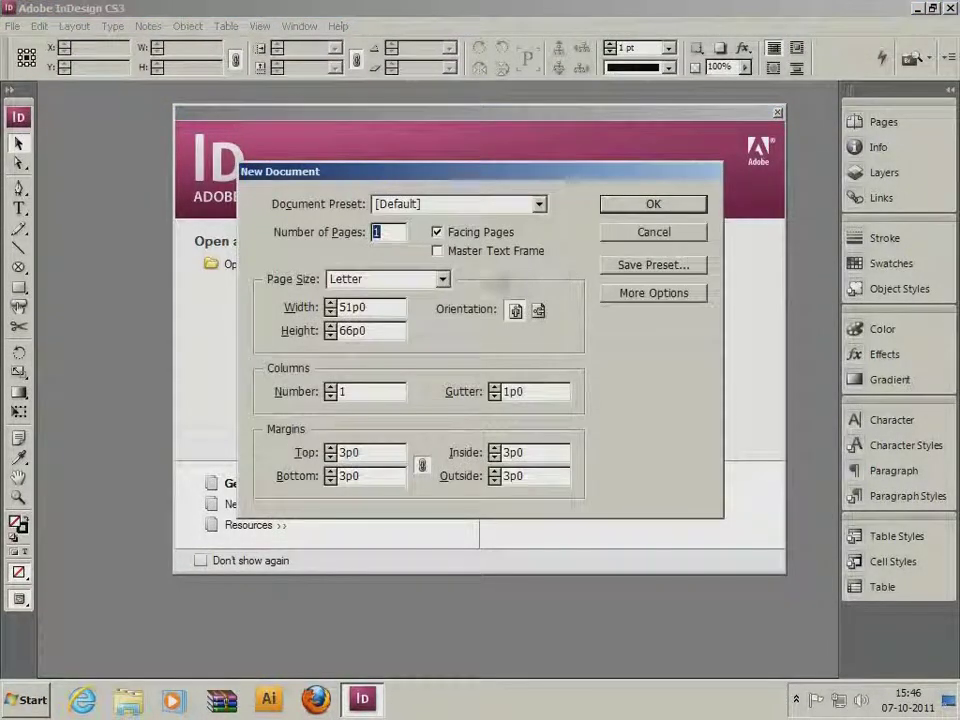
pyautogui.click(444, 280)
pyautogui.click(393, 405)
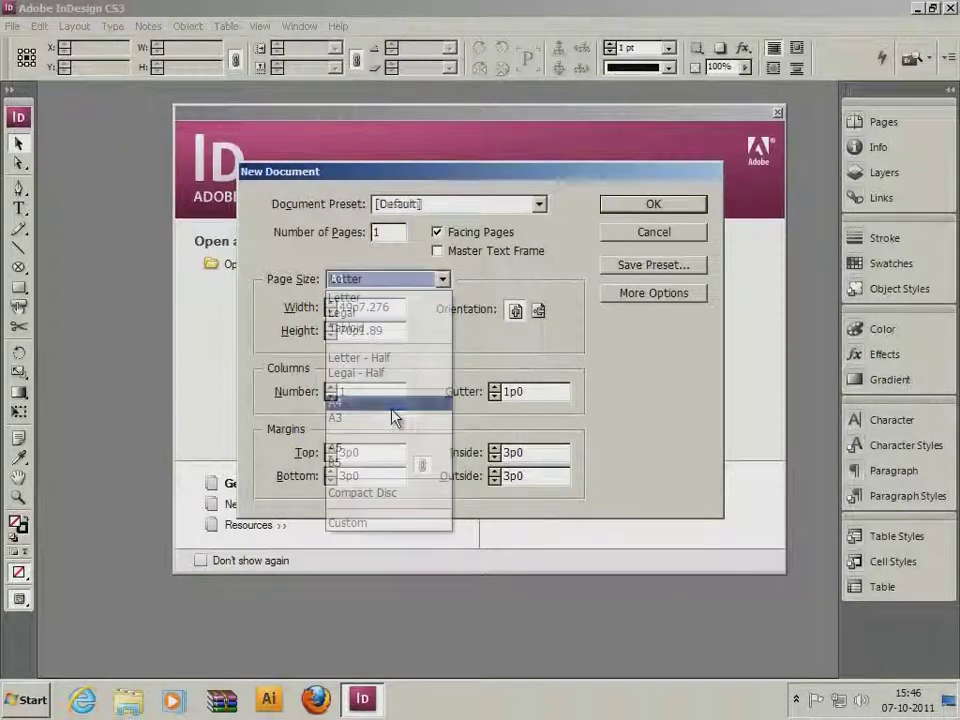
pyautogui.click(700, 204)
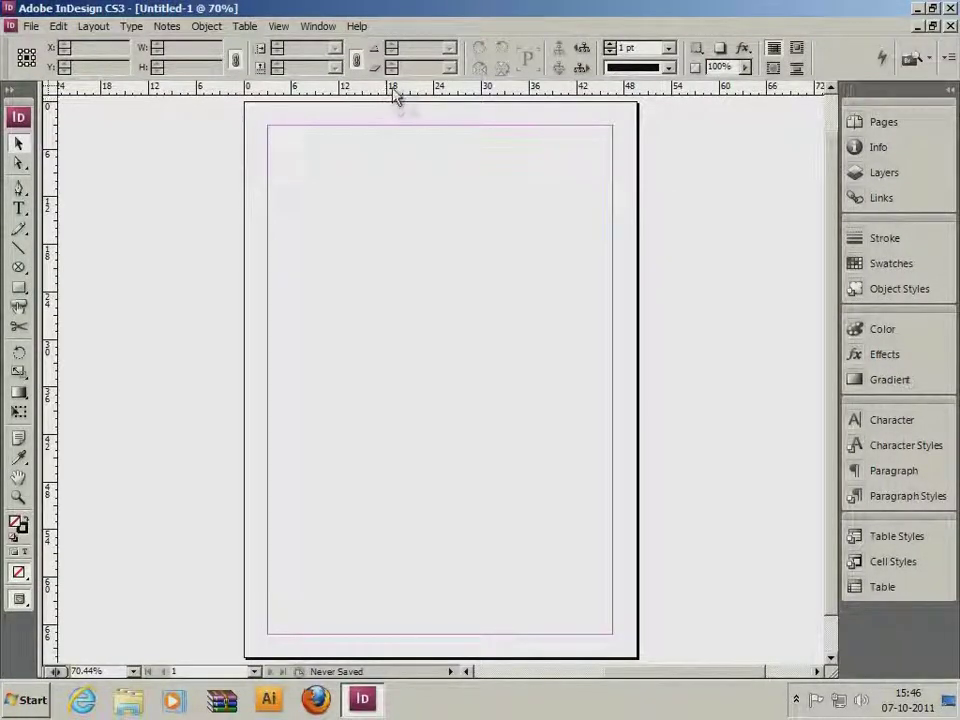
# Set both the horizontal and vertical ruler units to millimeters
pyautogui.rightClick(395, 89)
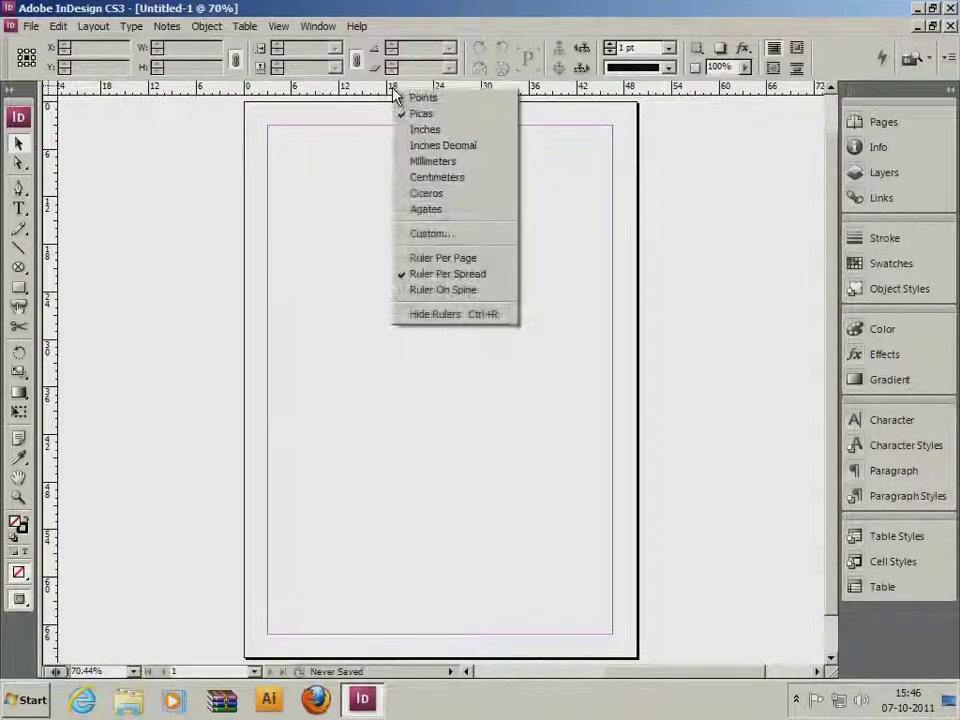
pyautogui.click(437, 162)
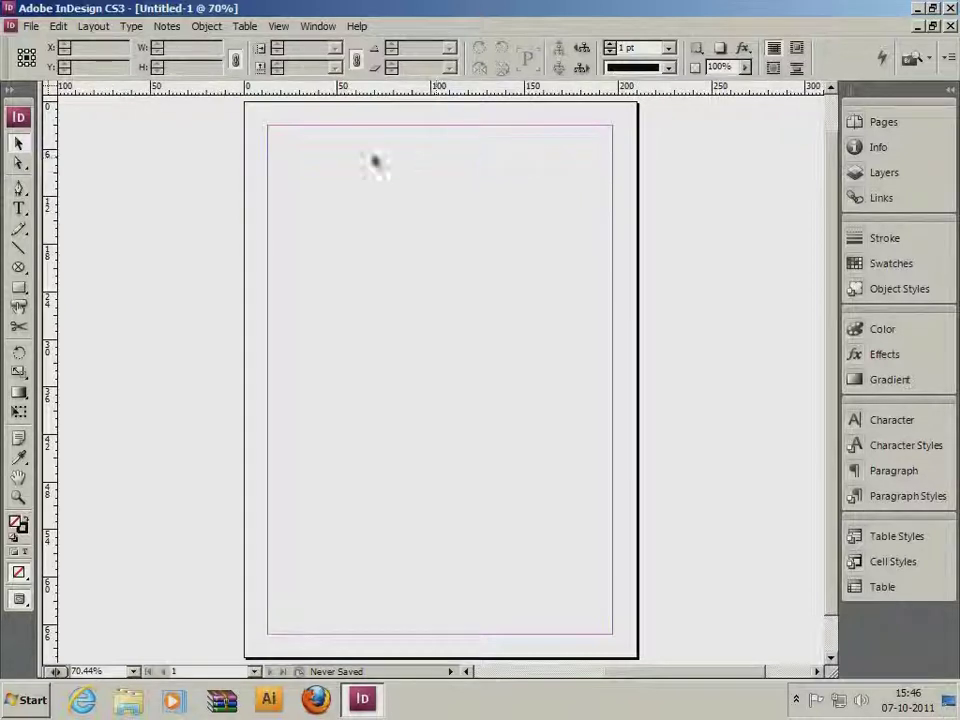
pyautogui.rightClick(60, 185)
pyautogui.click(87, 254)
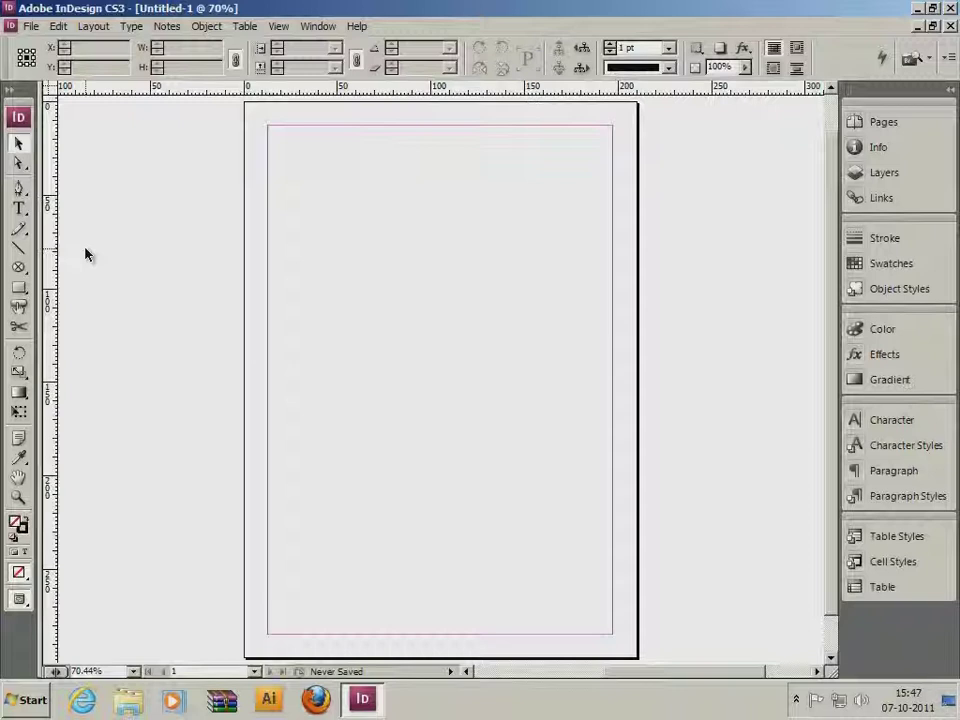
# Draw a circular frame about 96.5 mm across in the upper half of the page with the Ellipse Frame Tool
pyautogui.click(18, 268)
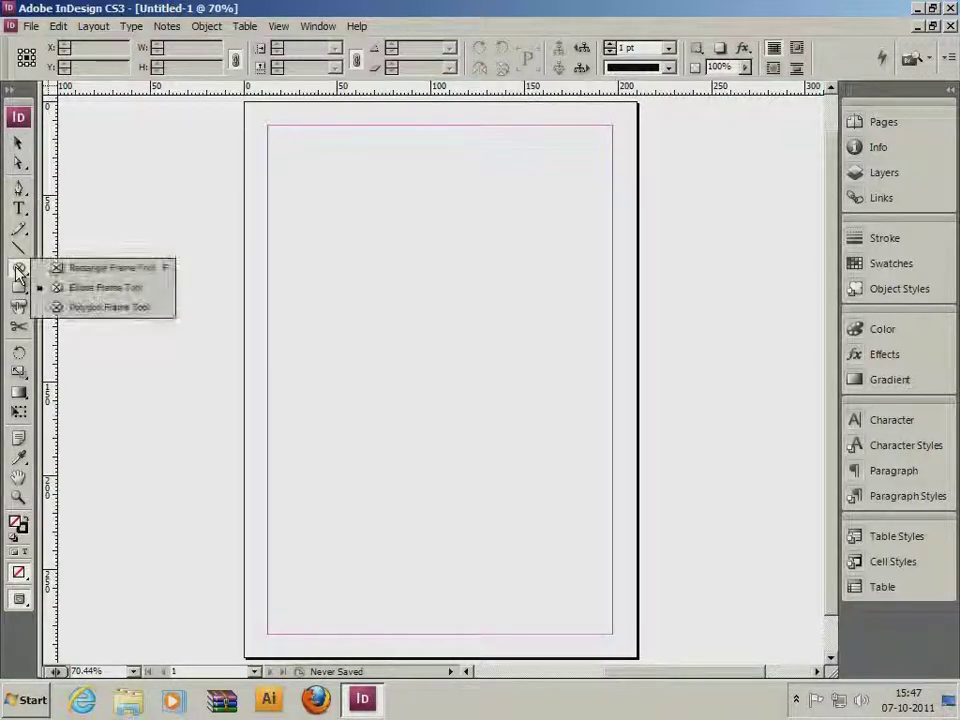
pyautogui.click(147, 288)
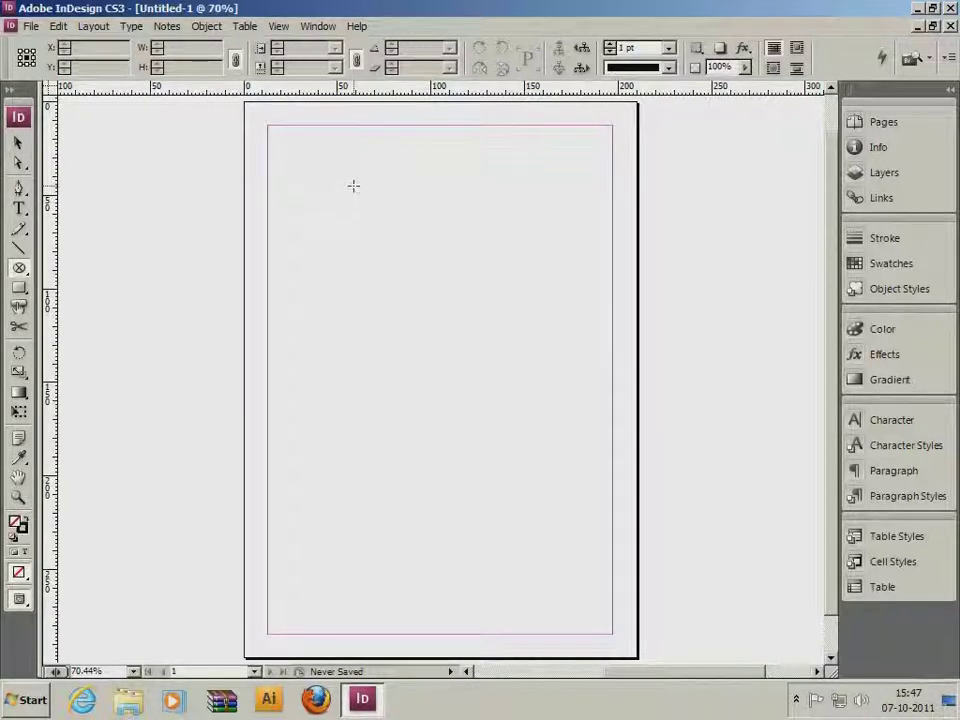
pyautogui.moveTo(353, 185); pyautogui.dragTo(534, 373)
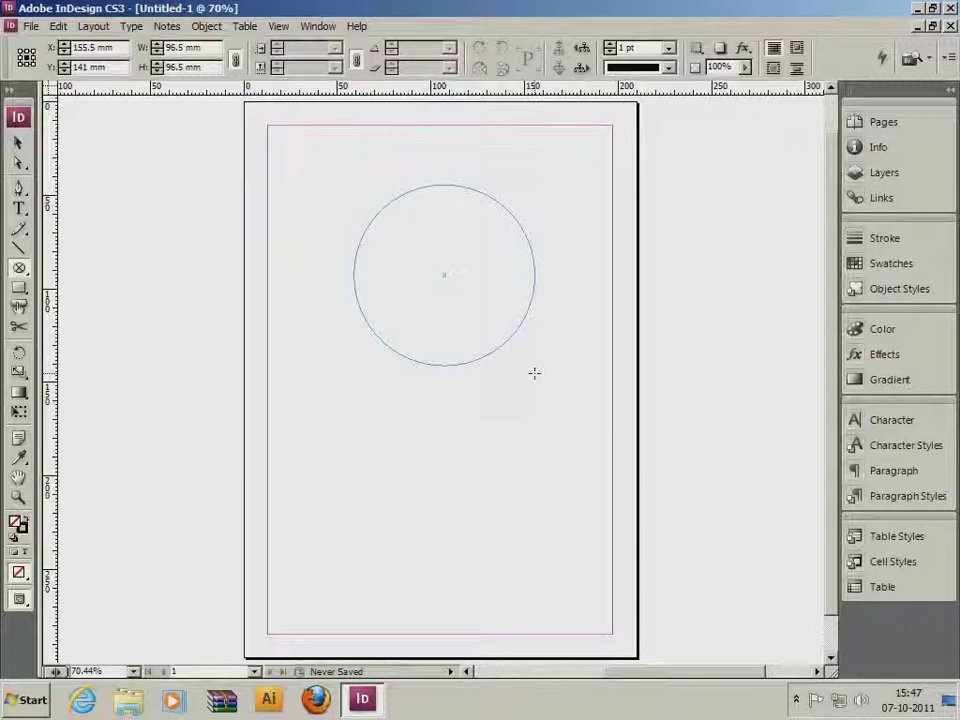
pyautogui.moveTo(534, 373); pyautogui.dragTo(534, 373)
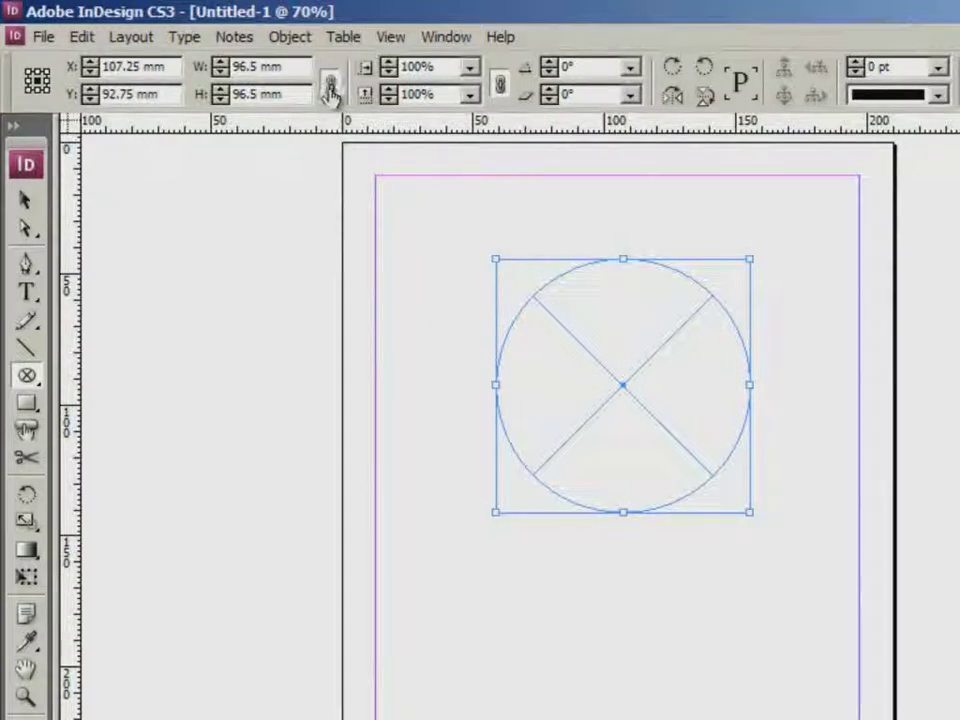
# Resize the circle proportionally to 118 mm wide and high, and move it up to the page's top margin
pyautogui.click(330, 88)
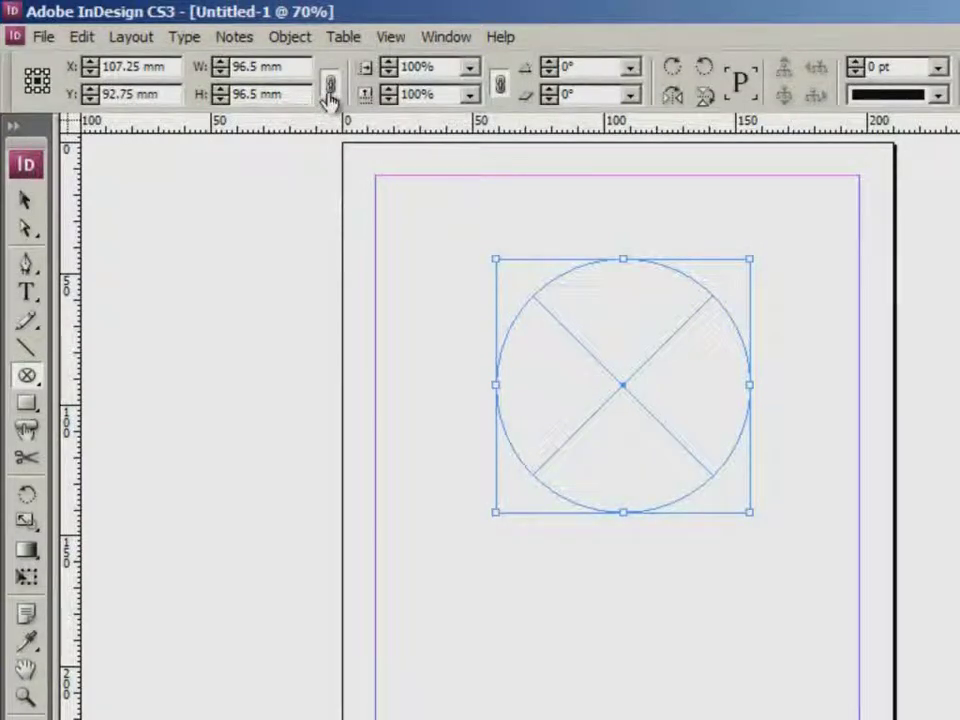
pyautogui.moveTo(296, 68); pyautogui.dragTo(233, 67)
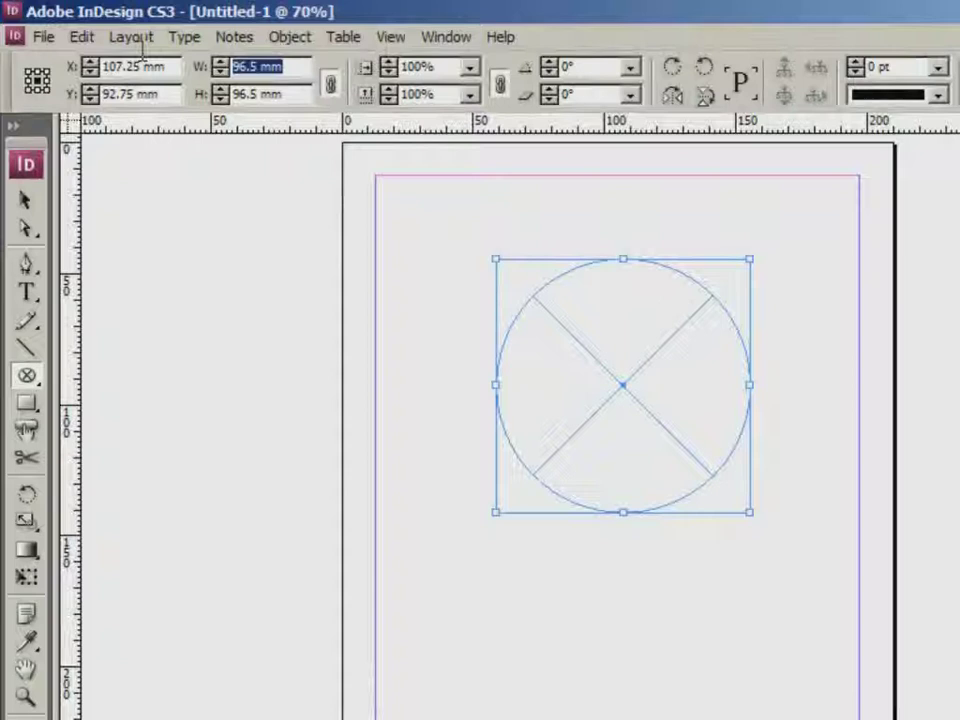
pyautogui.write('118')
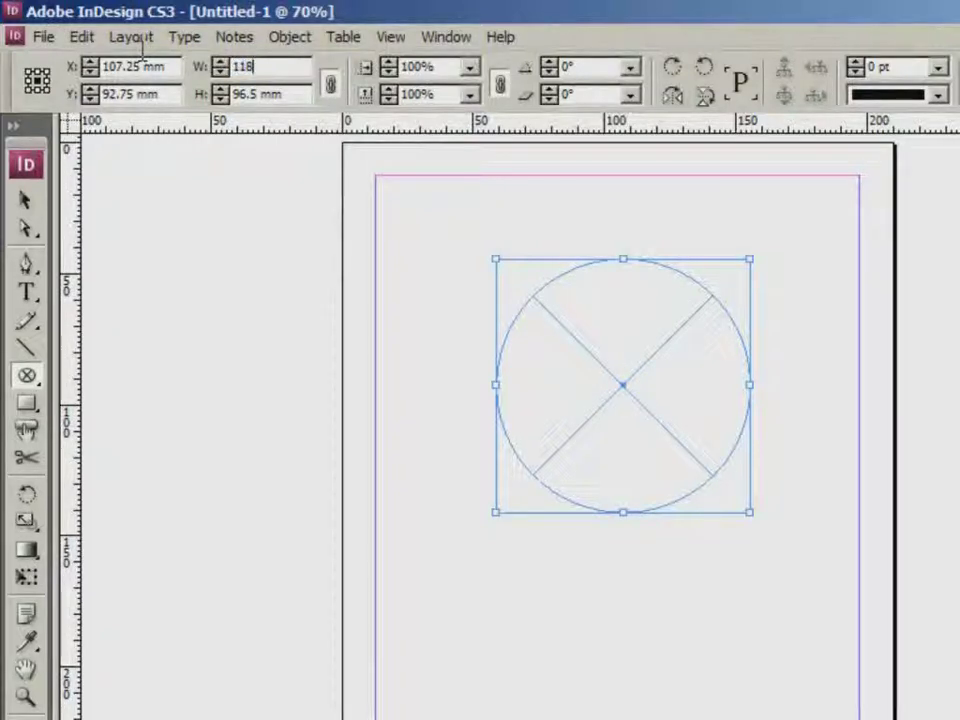
pyautogui.press('Return')
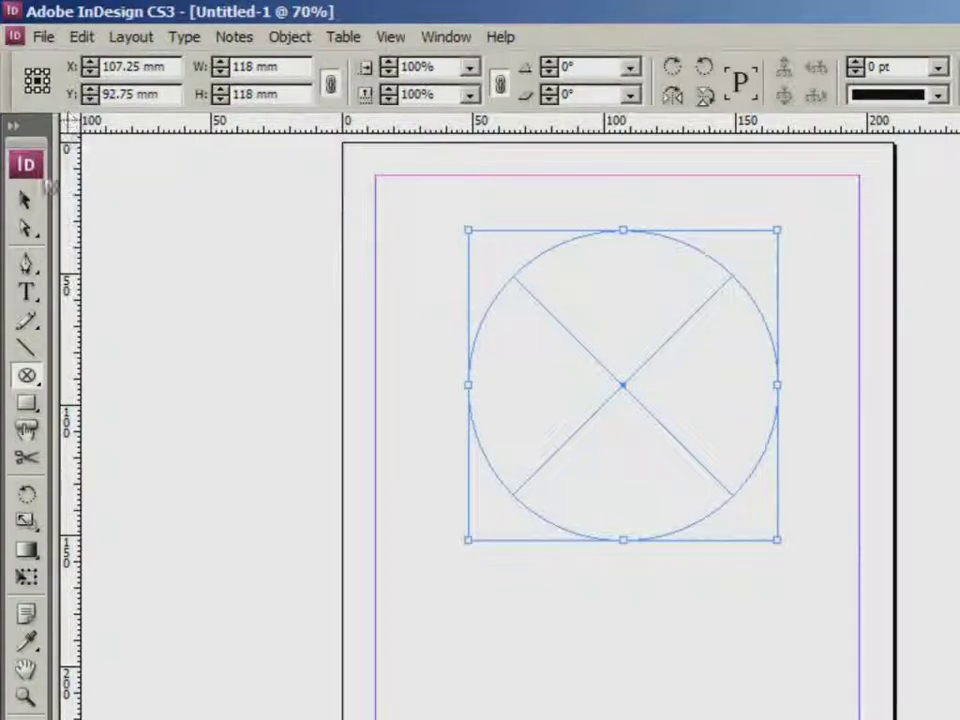
pyautogui.click(27, 200)
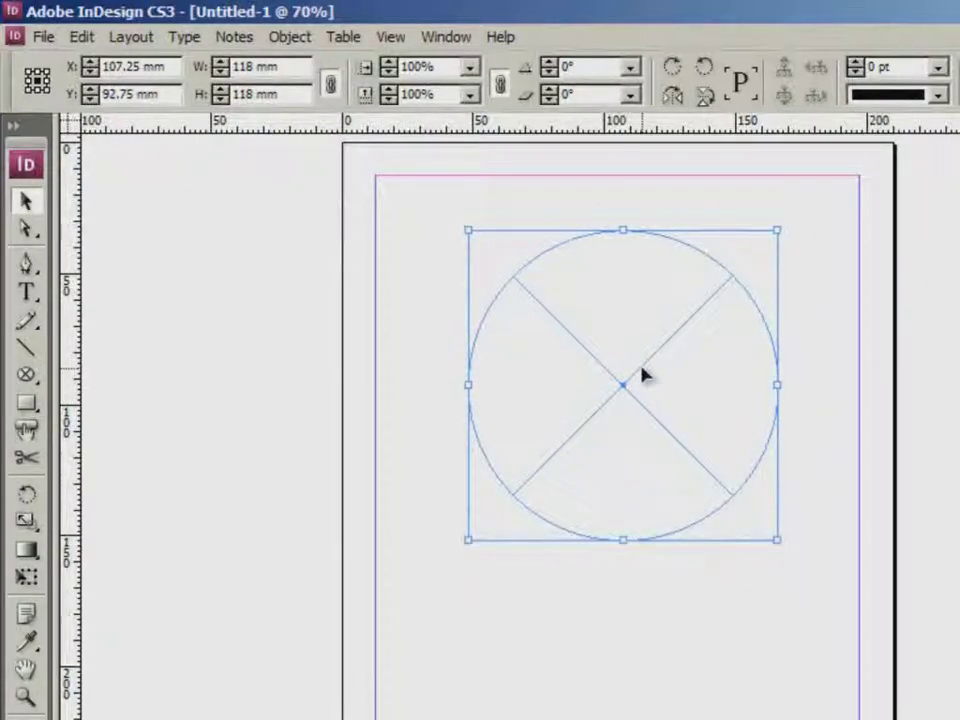
pyautogui.moveTo(642, 374); pyautogui.dragTo(641, 317)
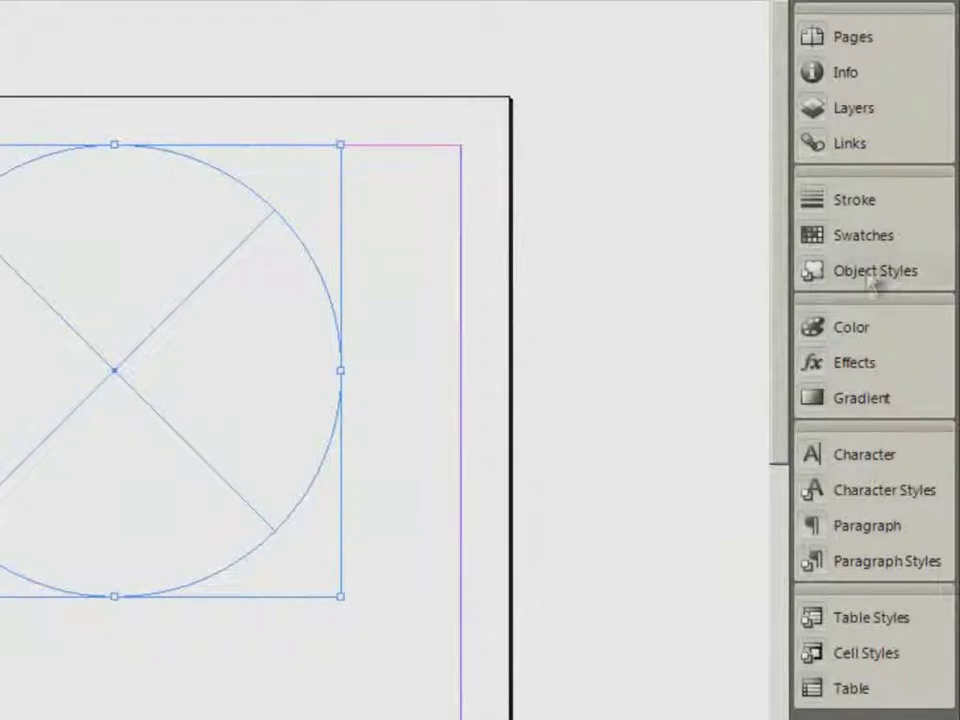
# Apply the [Black] swatch to the circle's stroke
pyautogui.click(874, 242)
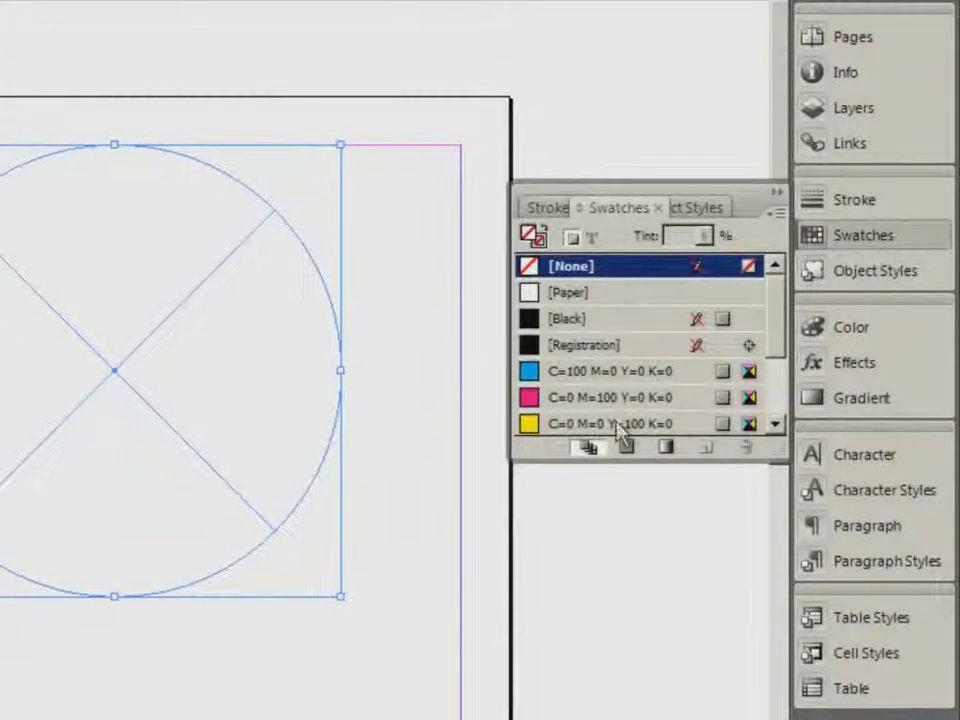
pyautogui.click(776, 192)
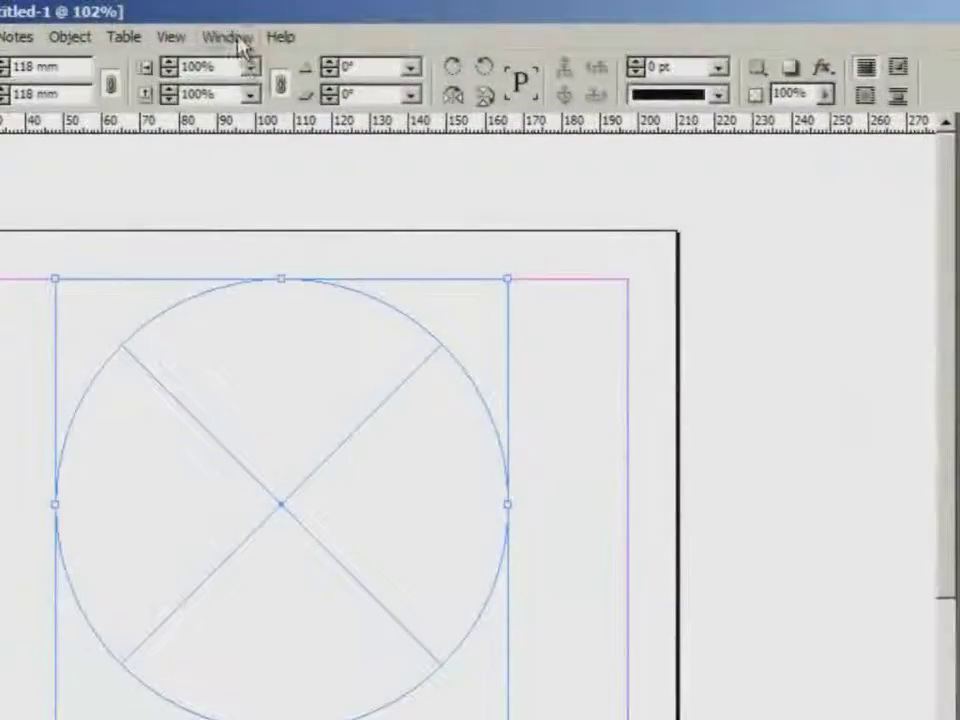
pyautogui.click(232, 38)
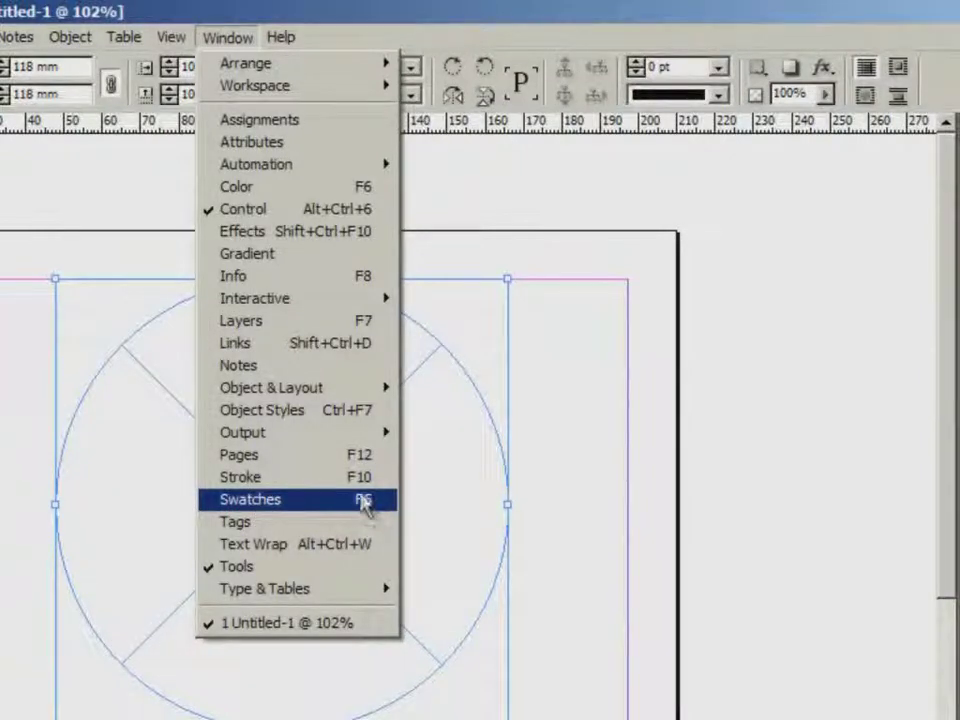
pyautogui.click(296, 510)
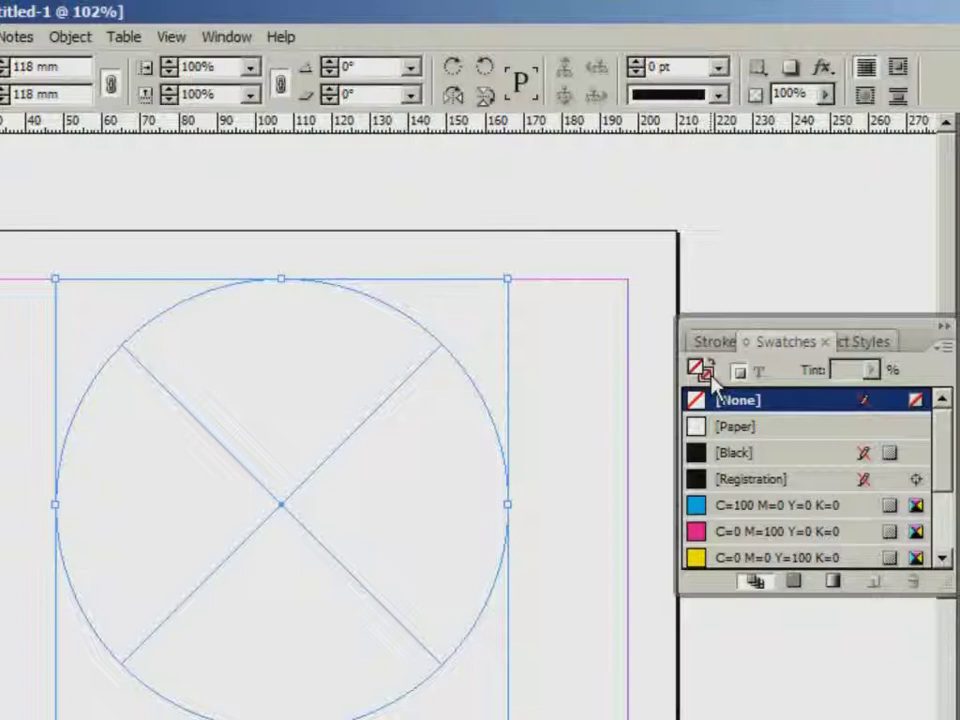
pyautogui.click(714, 454)
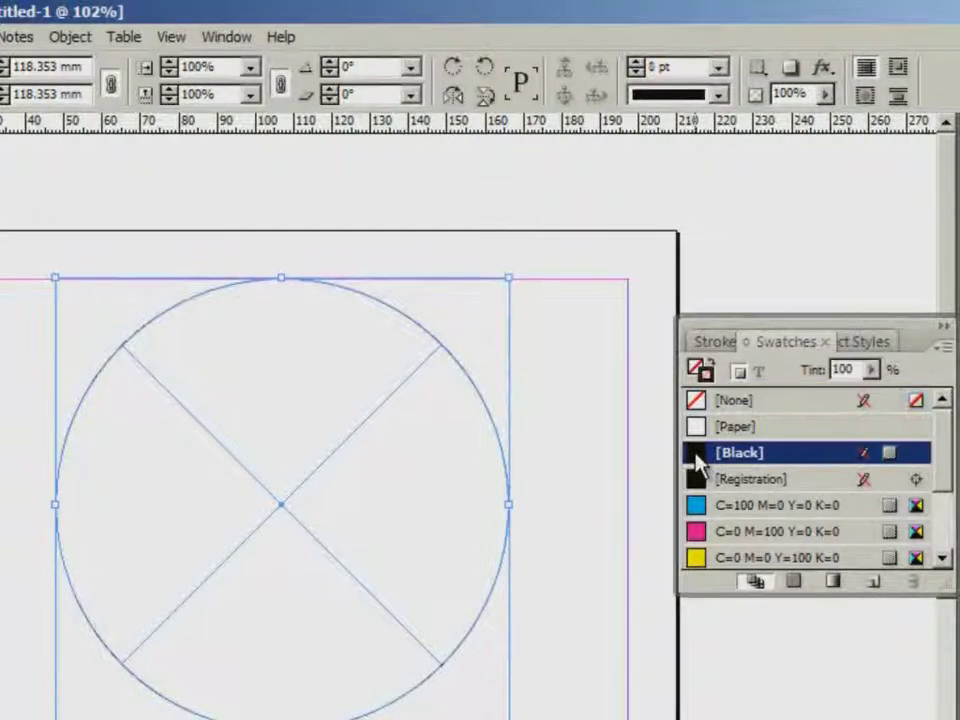
# Deselect the circle and switch the page display to Preview mode
pyautogui.click(716, 249)
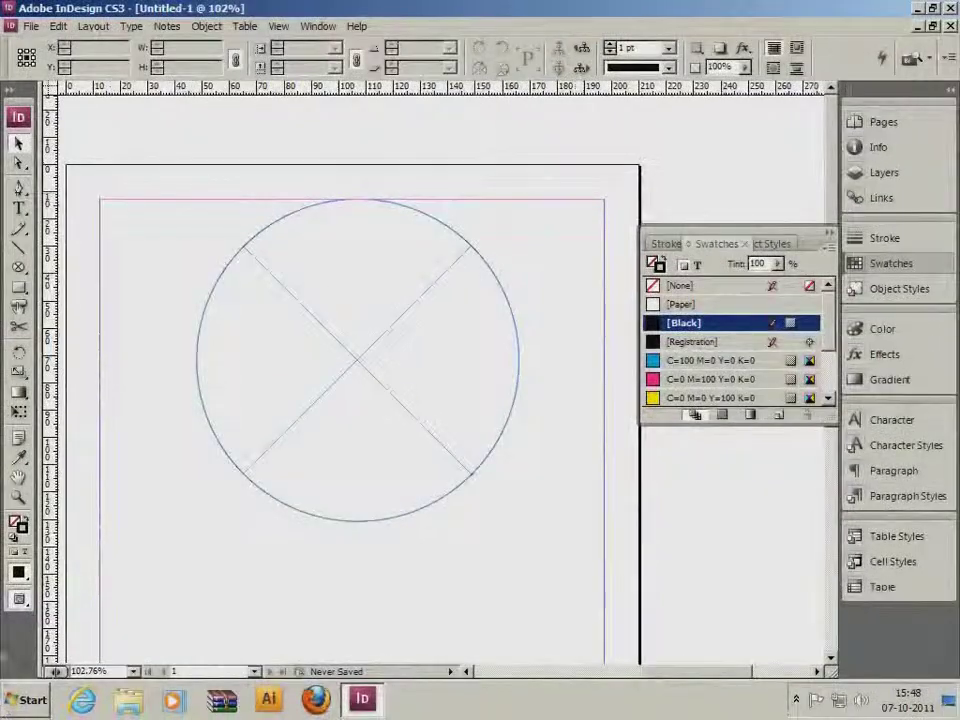
pyautogui.click(18, 598)
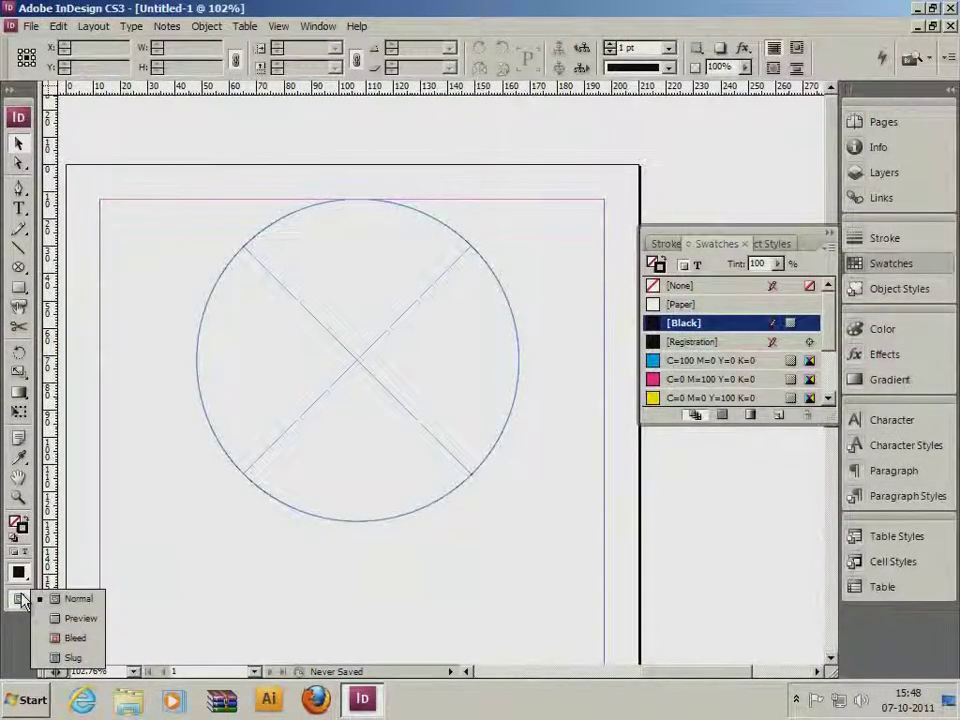
pyautogui.click(76, 620)
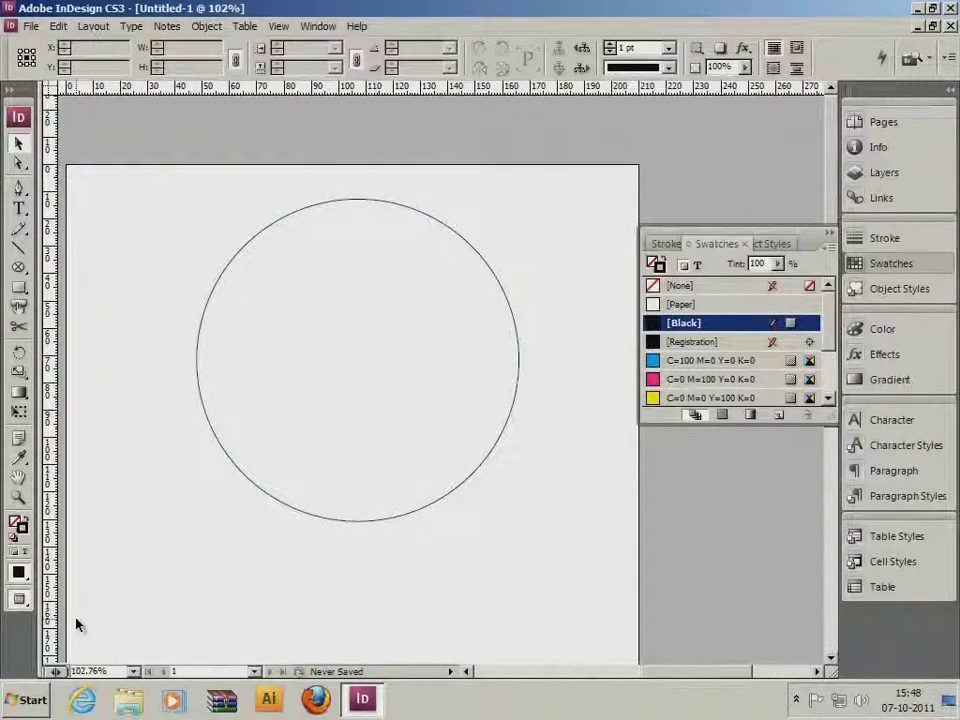
# Duplicate the circle and resize the copy proportionally to 22.5 mm wide and high
pyautogui.click(325, 382)
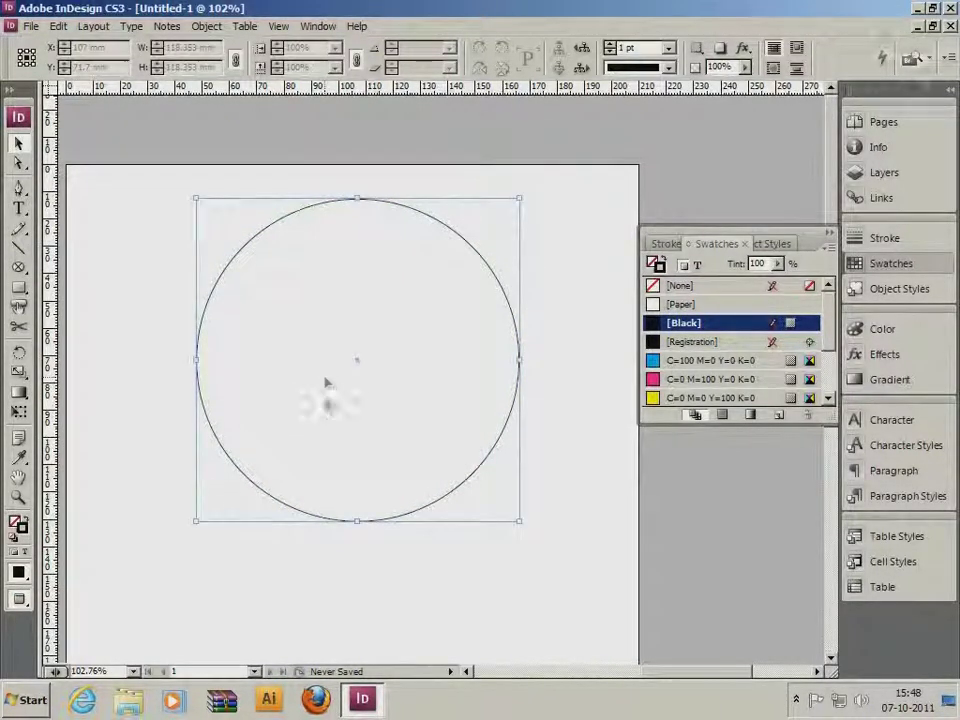
pyautogui.click(60, 27)
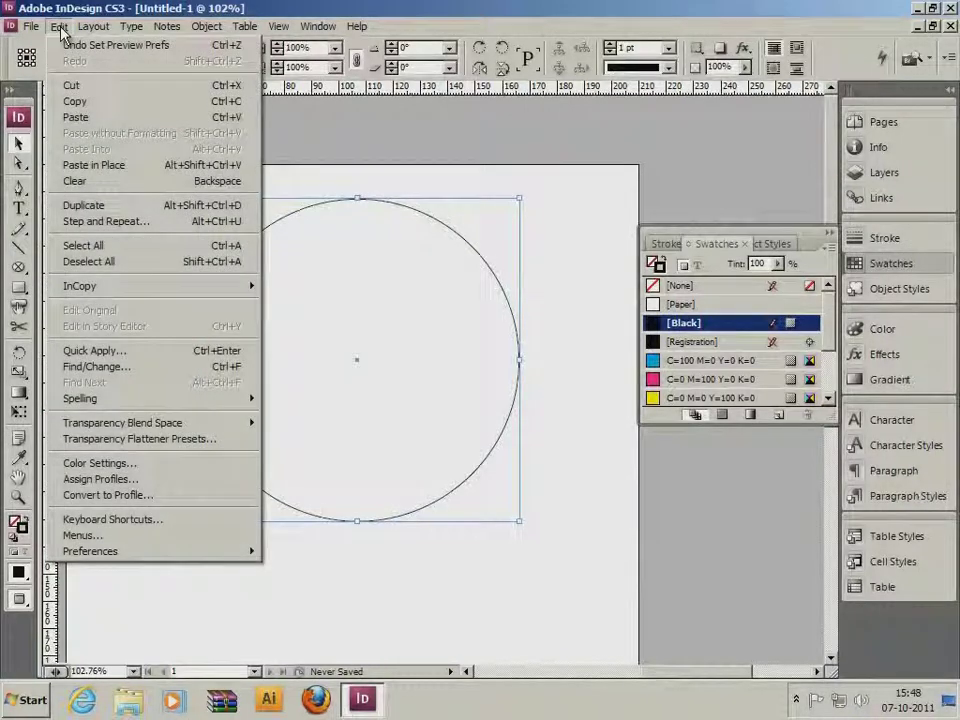
pyautogui.click(135, 207)
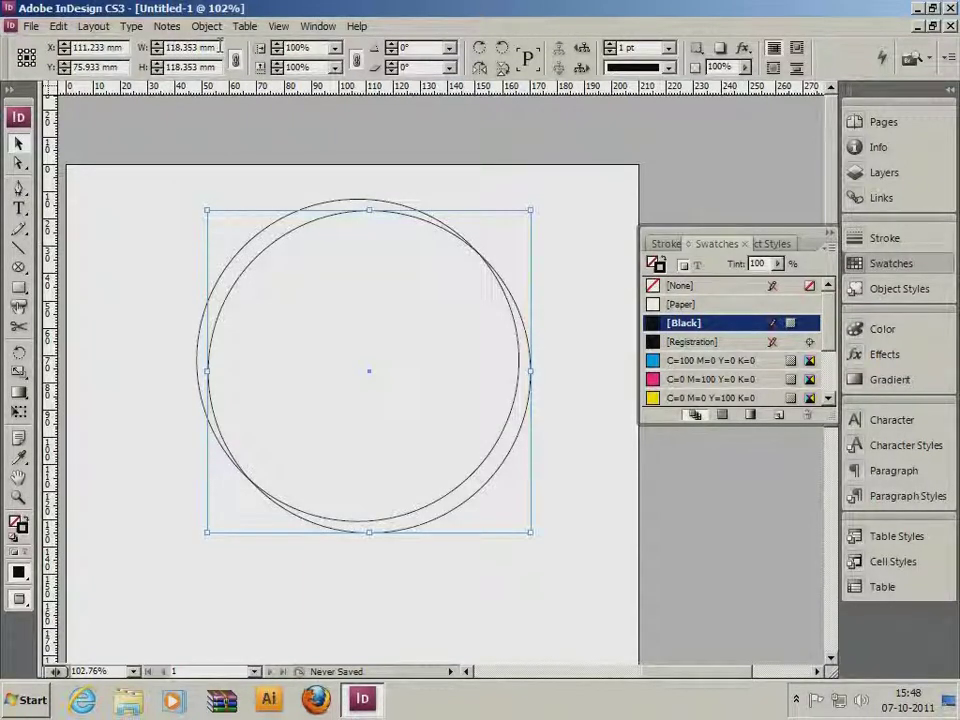
pyautogui.click(139, 48)
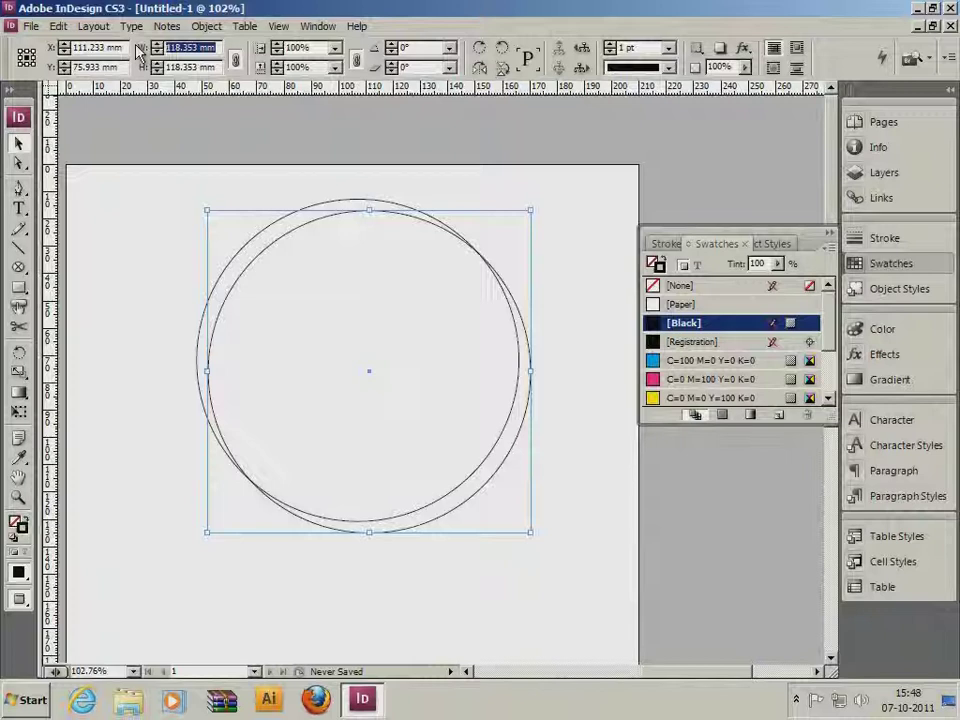
pyautogui.write('22')
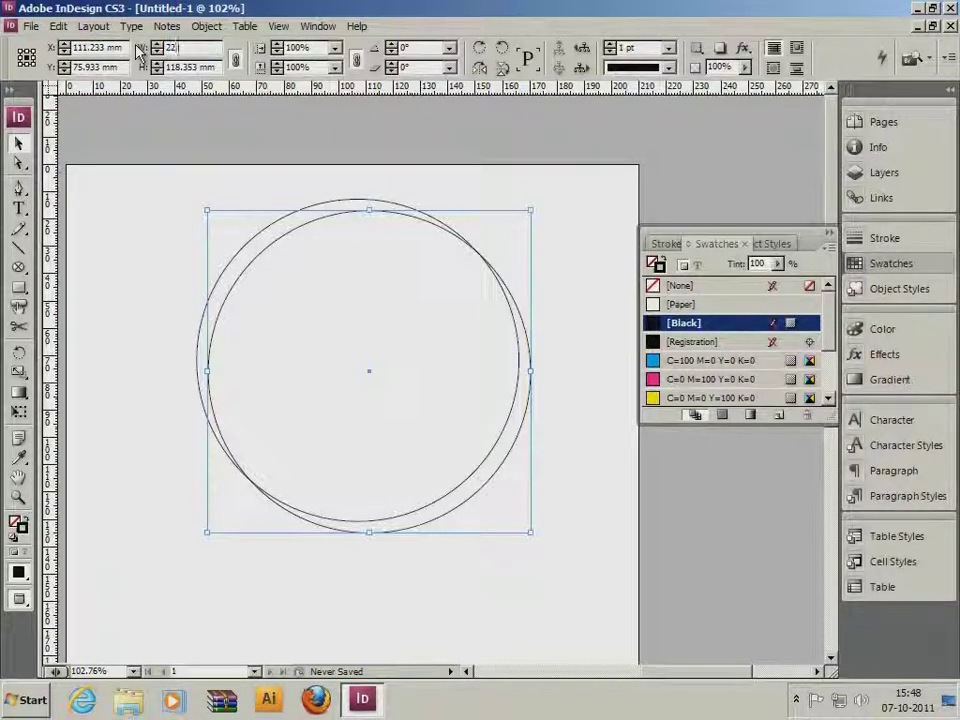
pyautogui.write('.5')
pyautogui.press('Return')
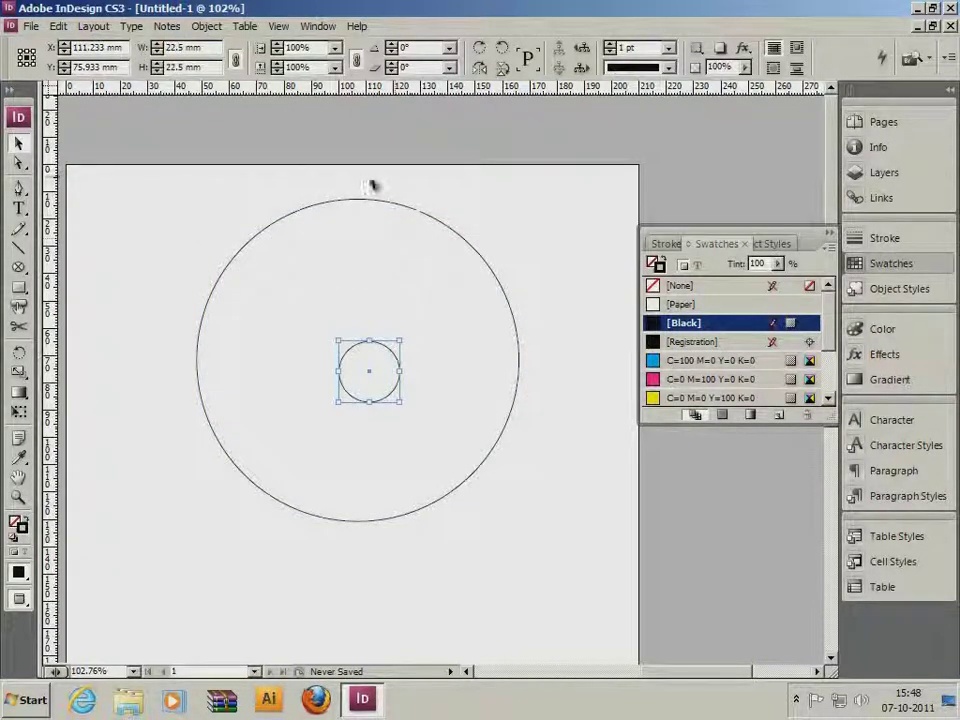
# Set the large outer circle's width and height to 118 mm
pyautogui.click(414, 229)
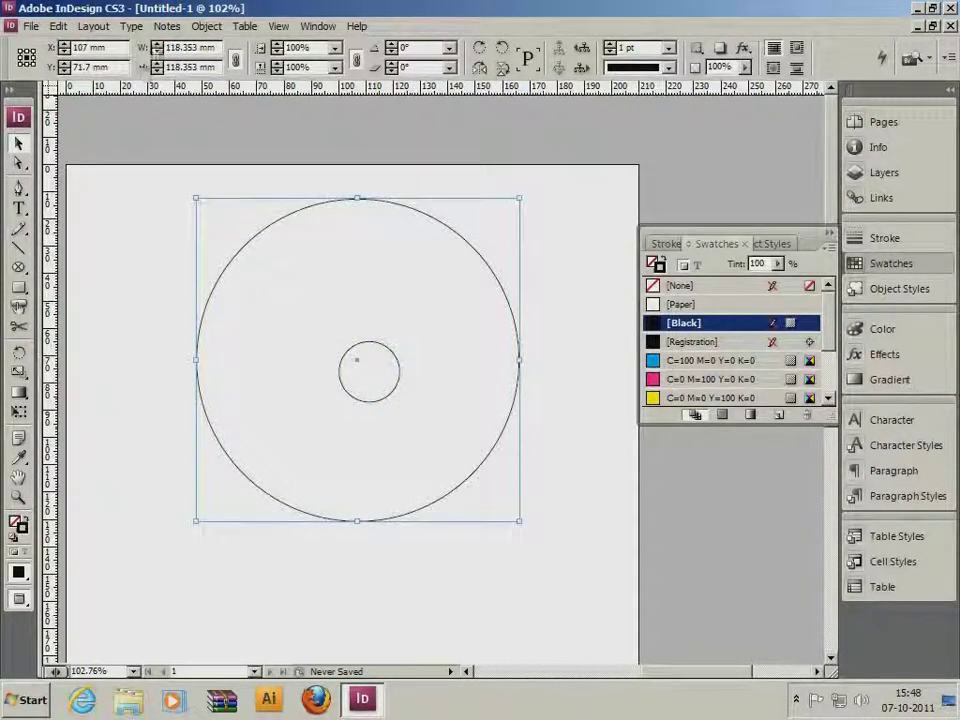
pyautogui.click(222, 47)
pyautogui.write('1')
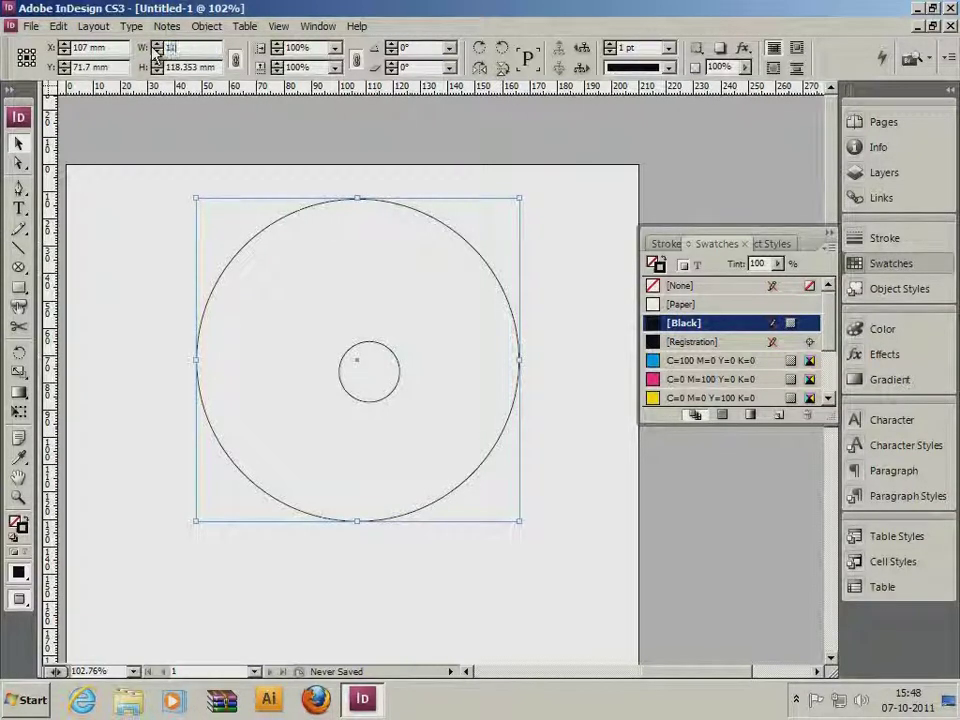
pyautogui.write('28')
pyautogui.press('Return')
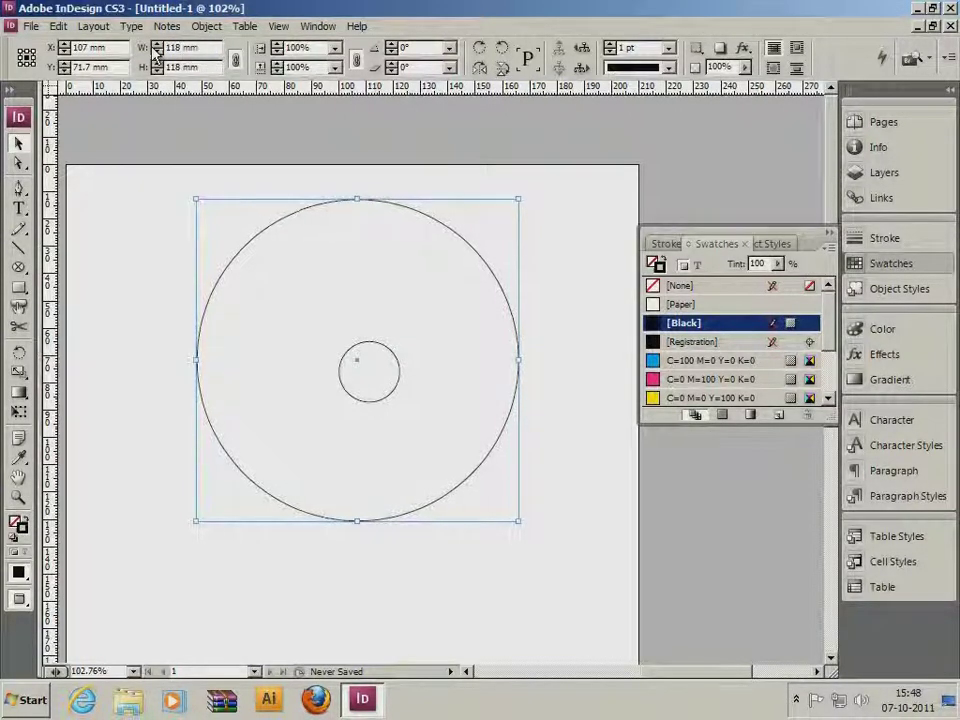
# Align the outer and inner circles to each other on both their horizontal and vertical centres
pyautogui.moveTo(609, 291); pyautogui.dragTo(317, 433)
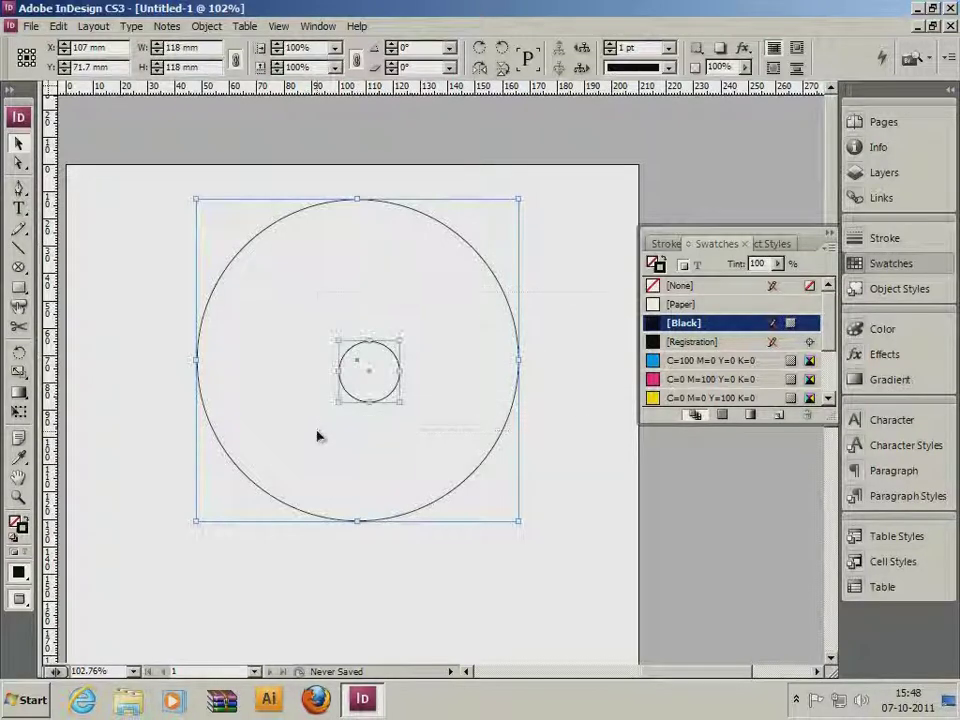
pyautogui.click(206, 26)
pyautogui.moveTo(318, 27)
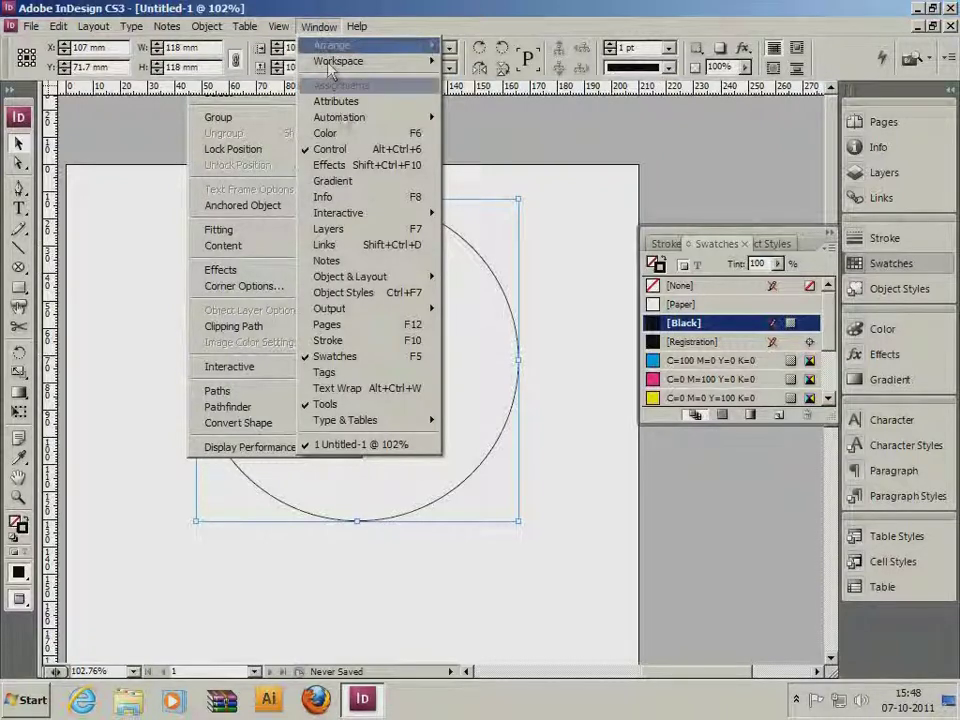
pyautogui.moveTo(396, 278)
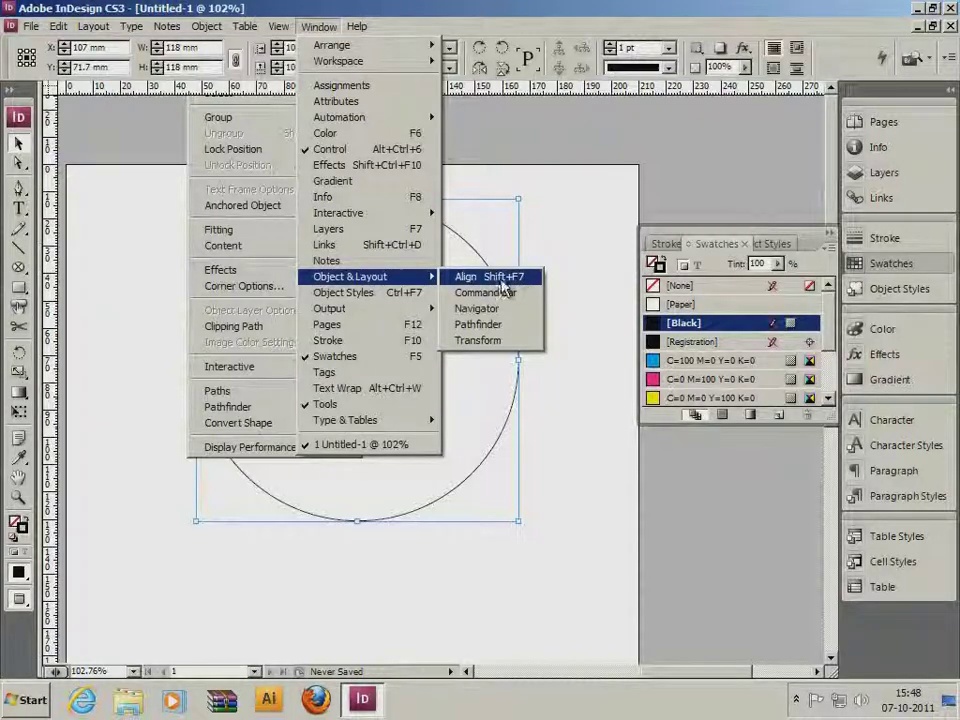
pyautogui.click(505, 279)
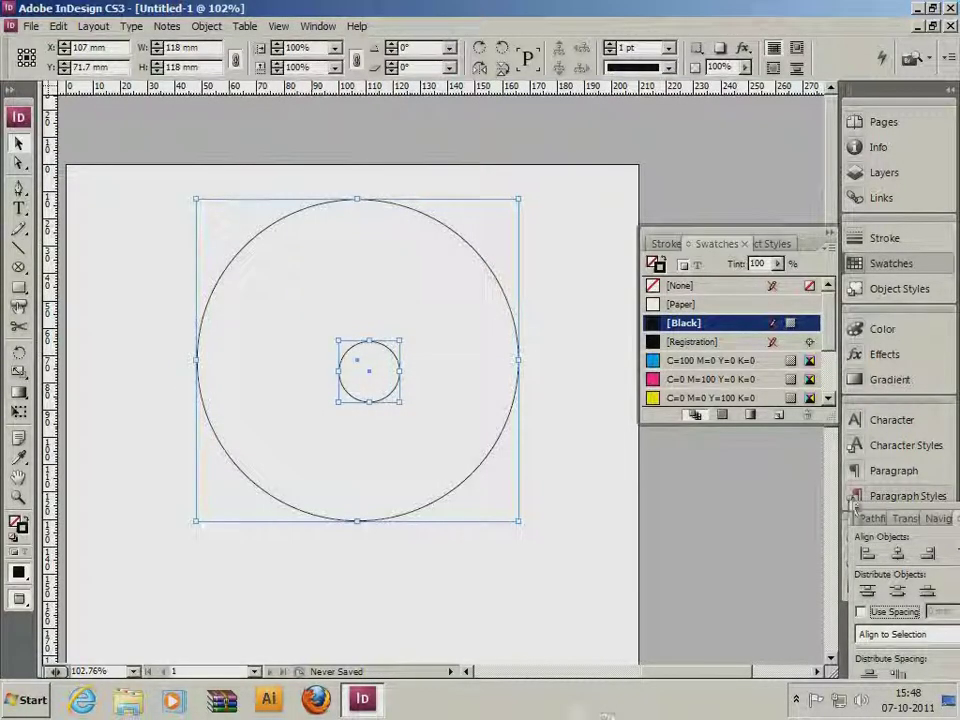
pyautogui.moveTo(941, 505); pyautogui.dragTo(735, 458)
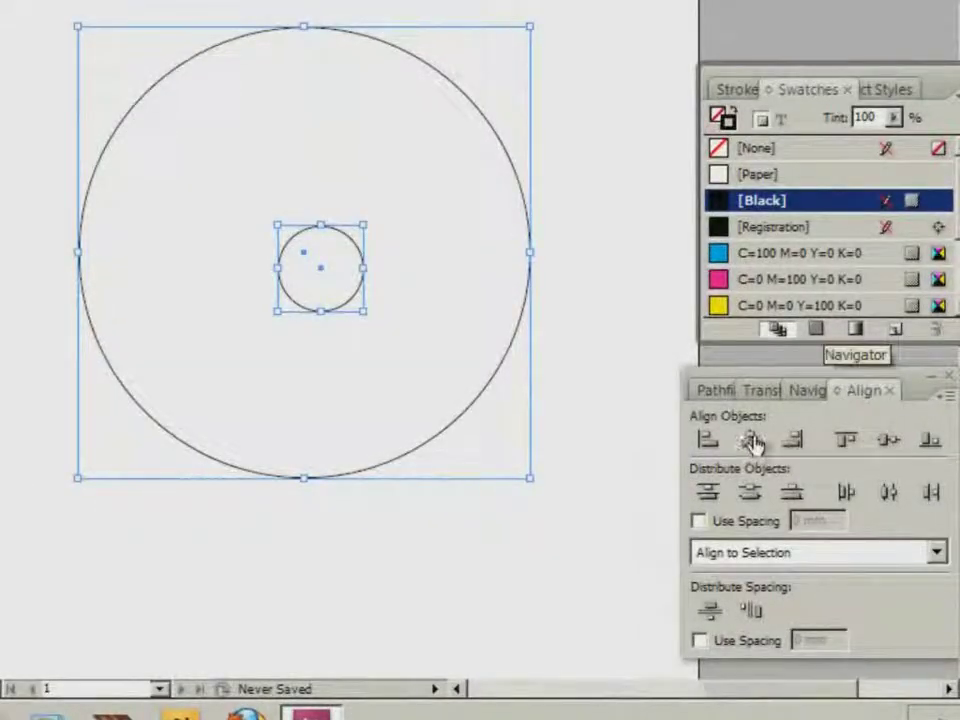
pyautogui.click(753, 441)
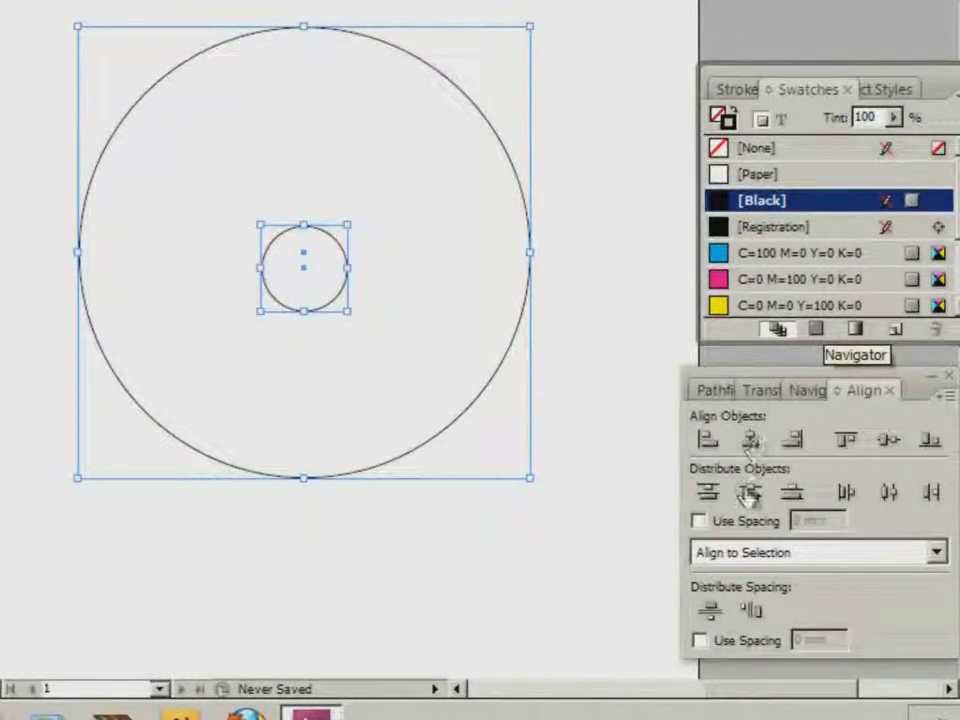
pyautogui.click(889, 441)
pyautogui.click(589, 174)
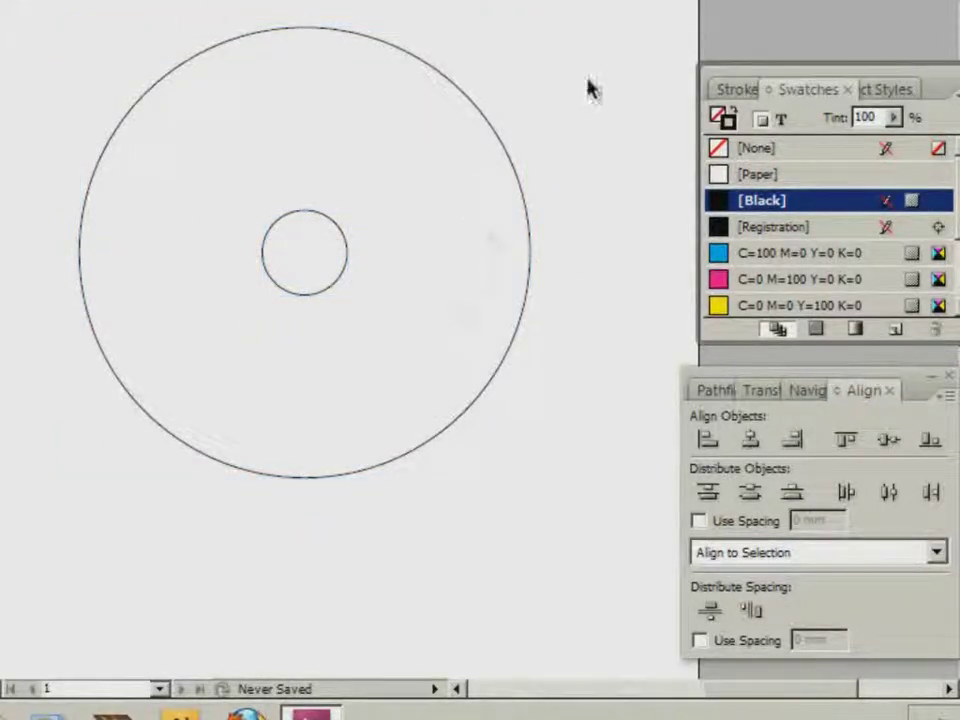
# Combine the two concentric circles into one ring shape with the Pathfinder Exclude Overlap operation
pyautogui.moveTo(589, 83); pyautogui.dragTo(296, 326)
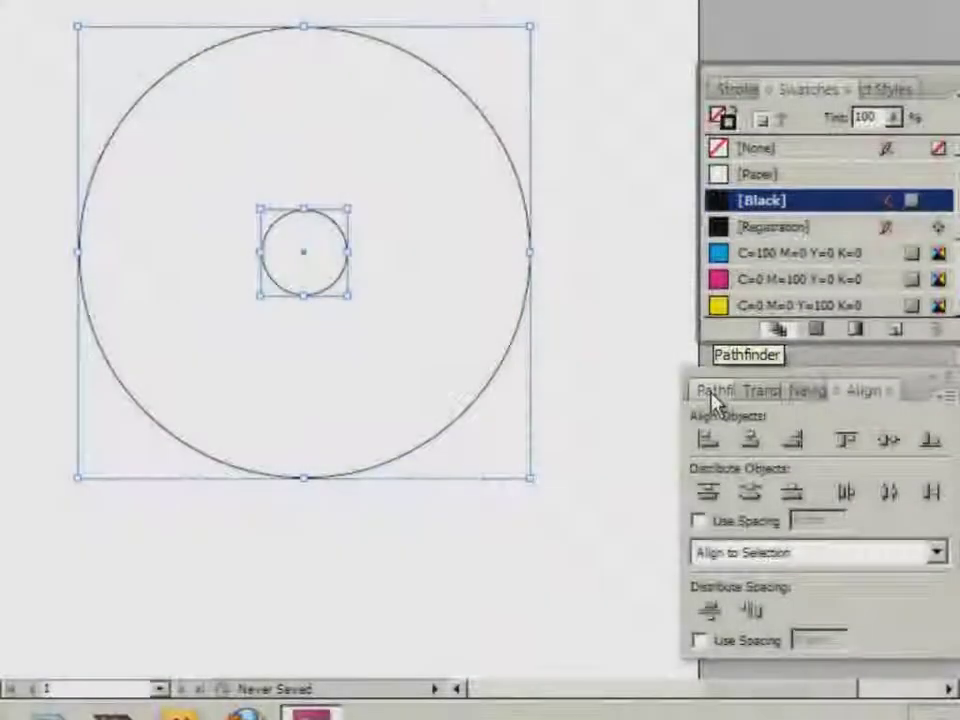
pyautogui.click(713, 392)
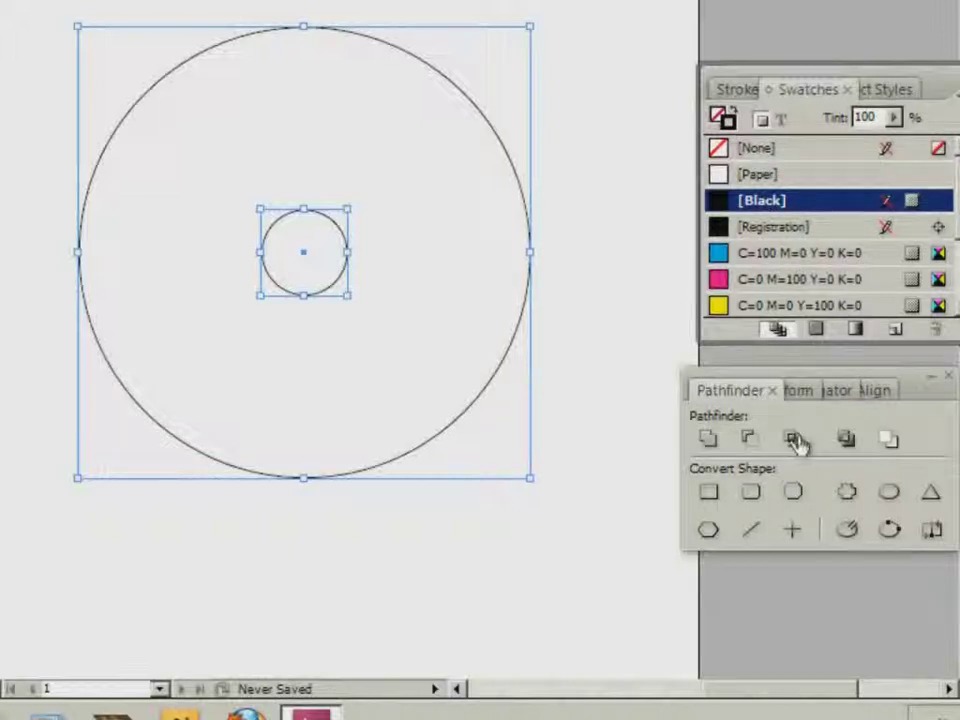
pyautogui.click(845, 442)
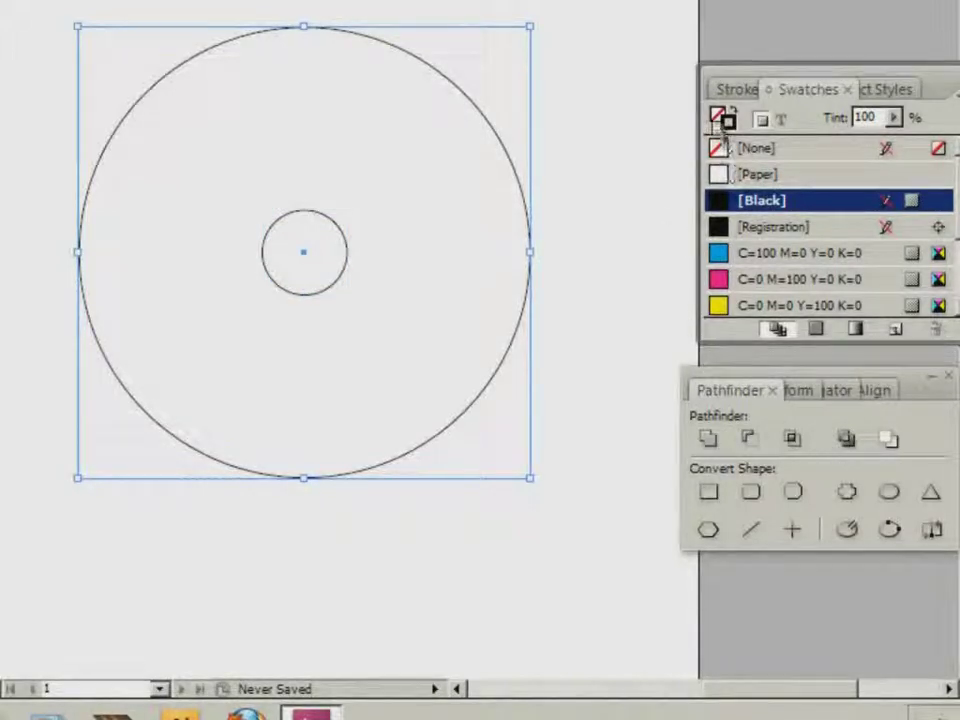
# Fill the ring shape with the C=100 M=0 Y=0 K=0 swatch at a 20% tint, and deselect it
pyautogui.click(755, 148)
pyautogui.click(720, 254)
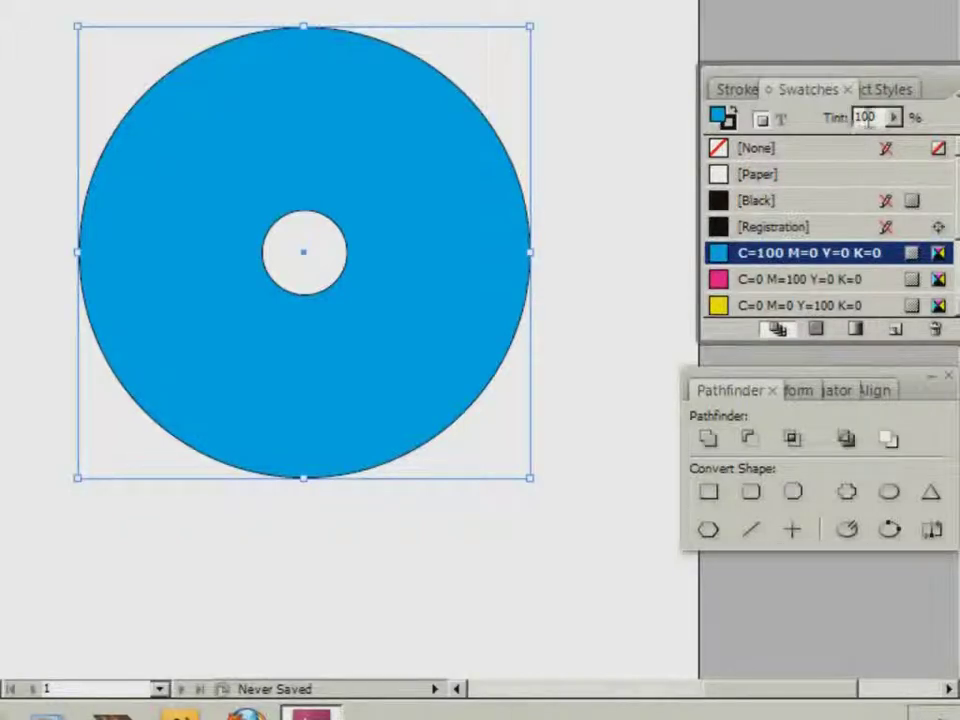
pyautogui.click(830, 119)
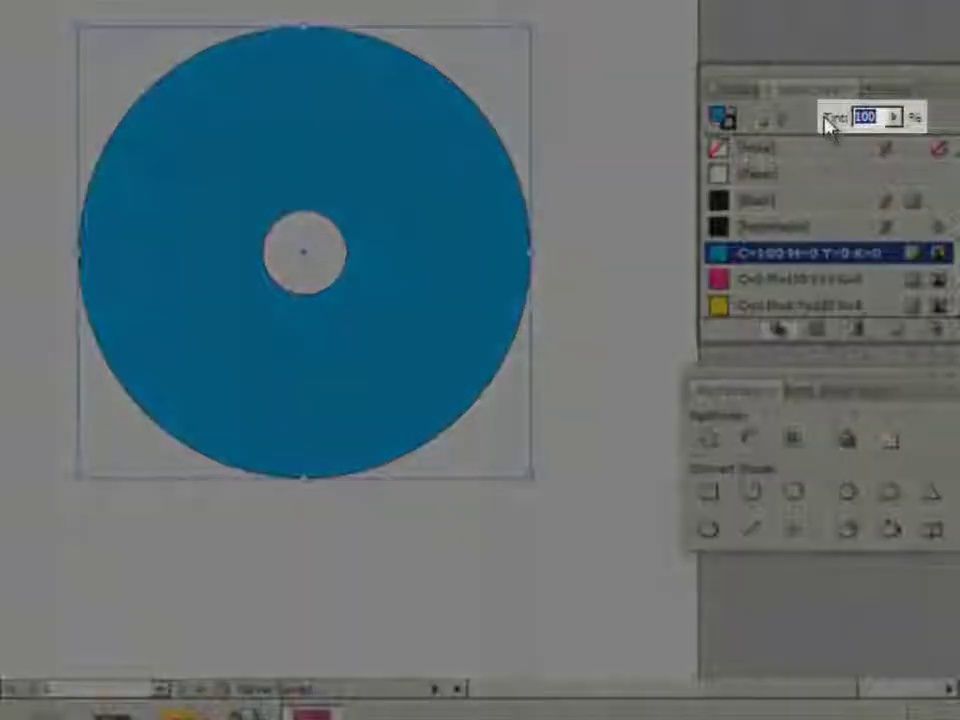
pyautogui.write('20')
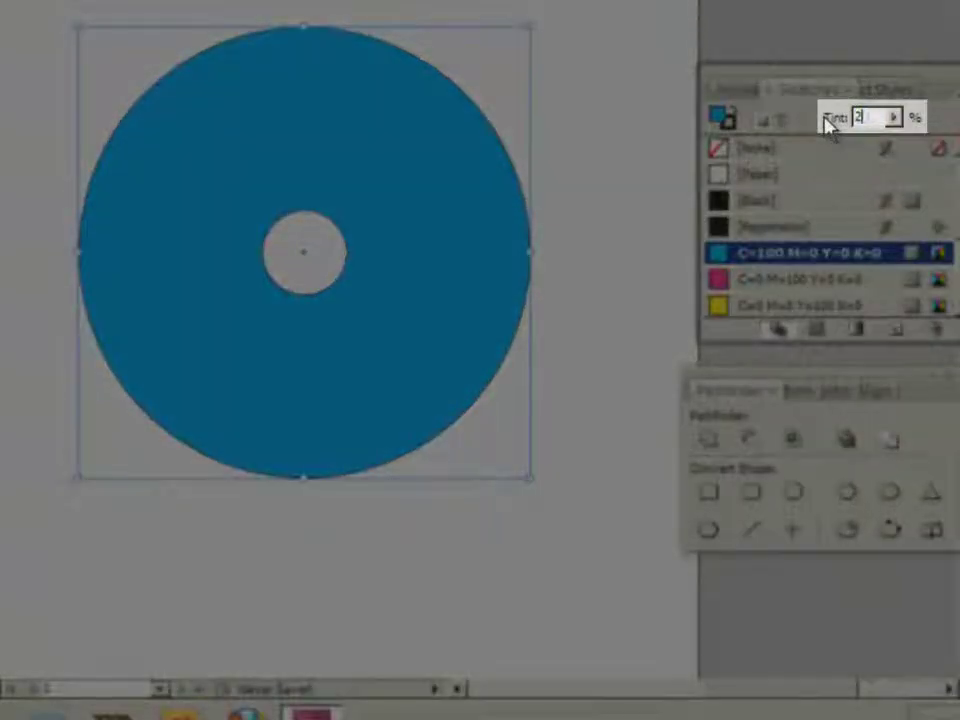
pyautogui.press('Return')
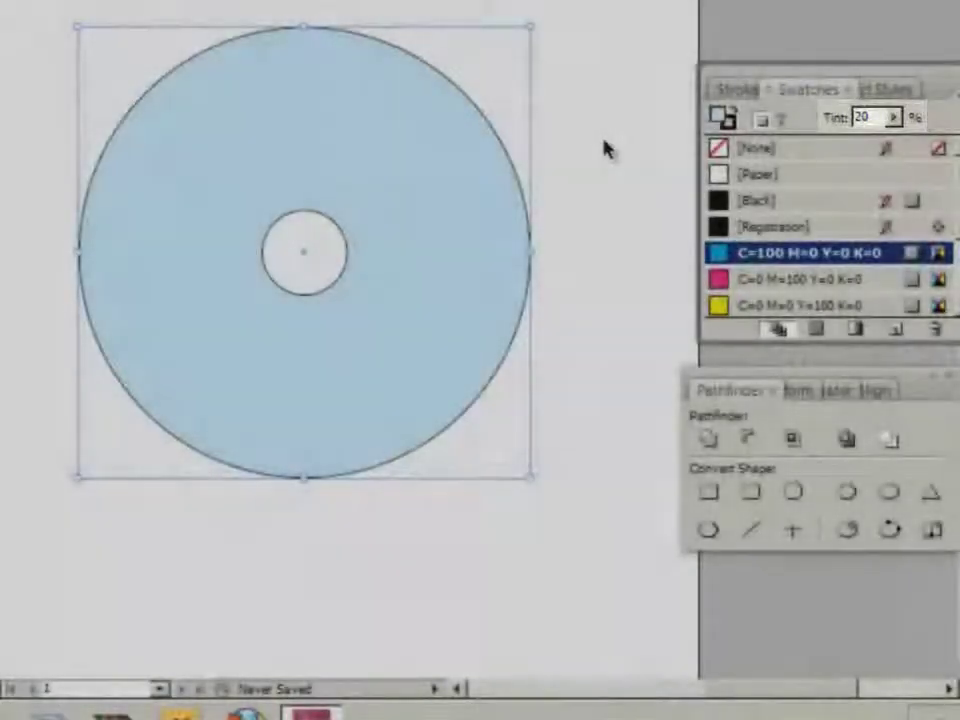
pyautogui.click(561, 268)
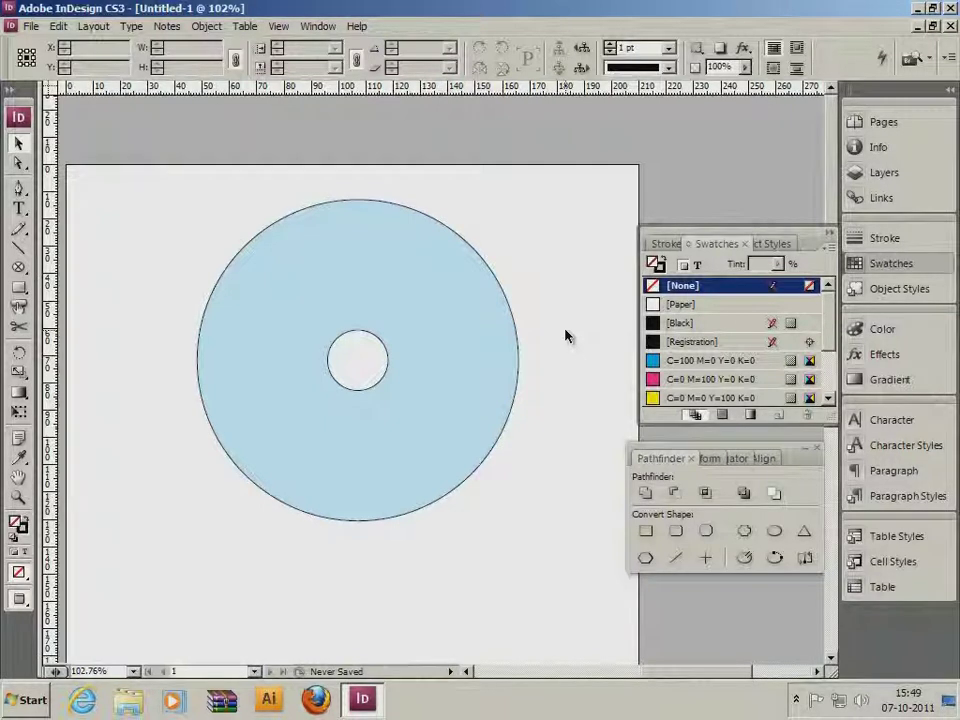
# Place the Travel Logo file from the Creating CD Onbody folder inside the disc shape using Windows Explorer
pyautogui.rightClick(28, 700)
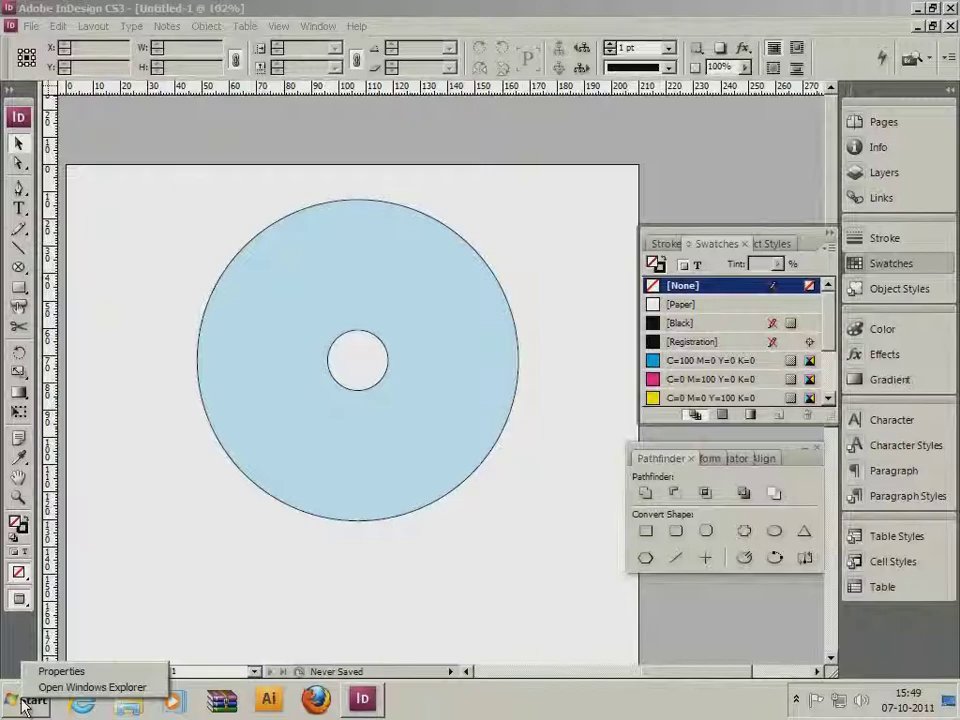
pyautogui.click(50, 687)
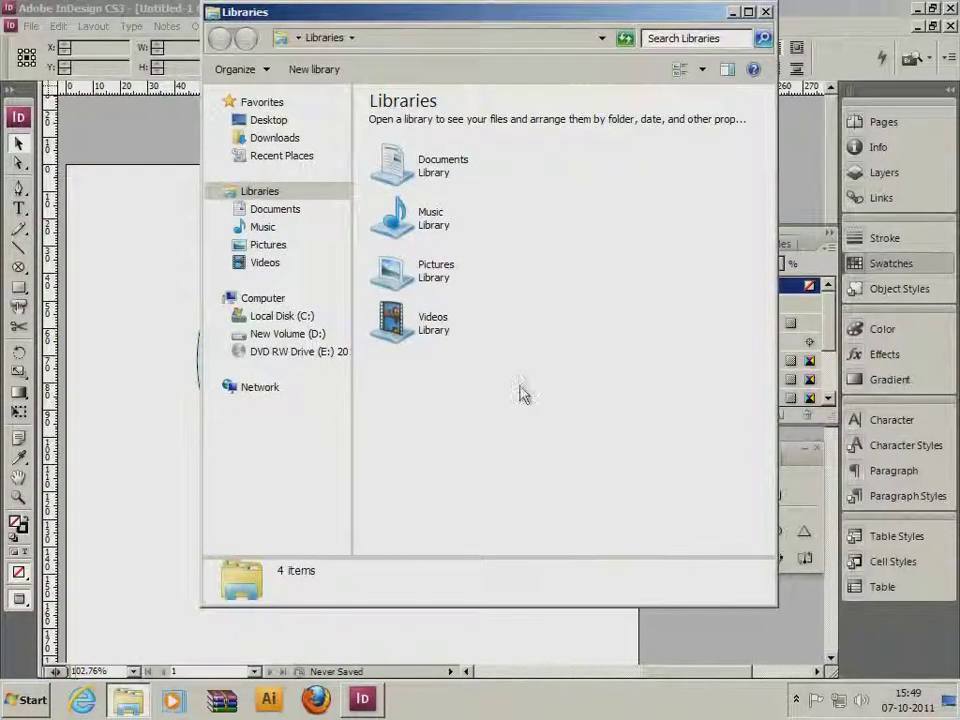
pyautogui.click(292, 336)
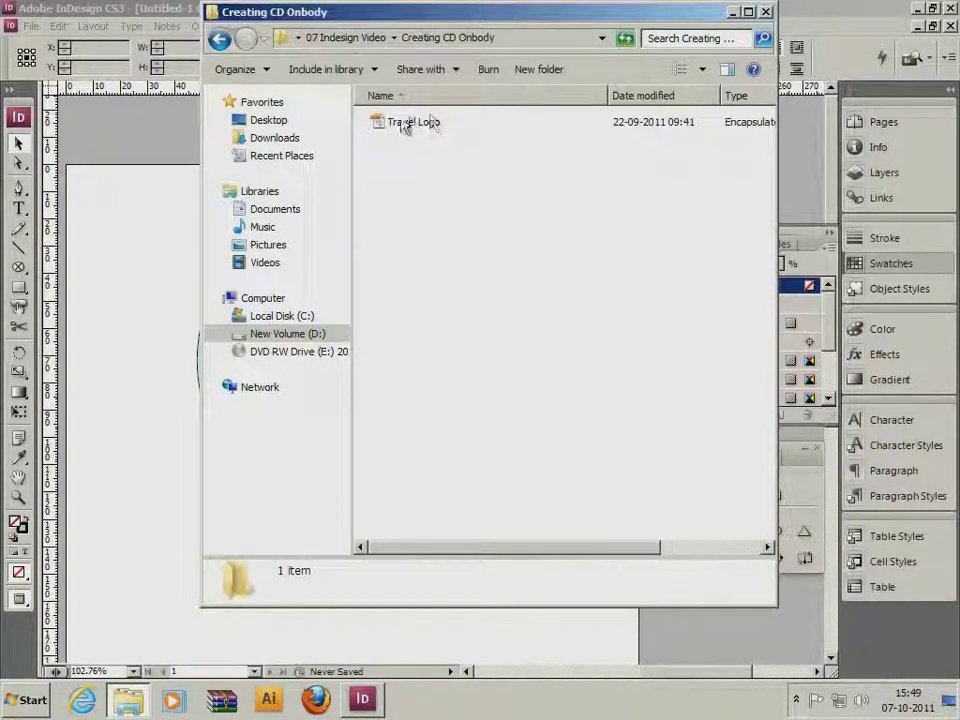
pyautogui.moveTo(582, 12); pyautogui.dragTo(782, 39)
pyautogui.click(607, 152)
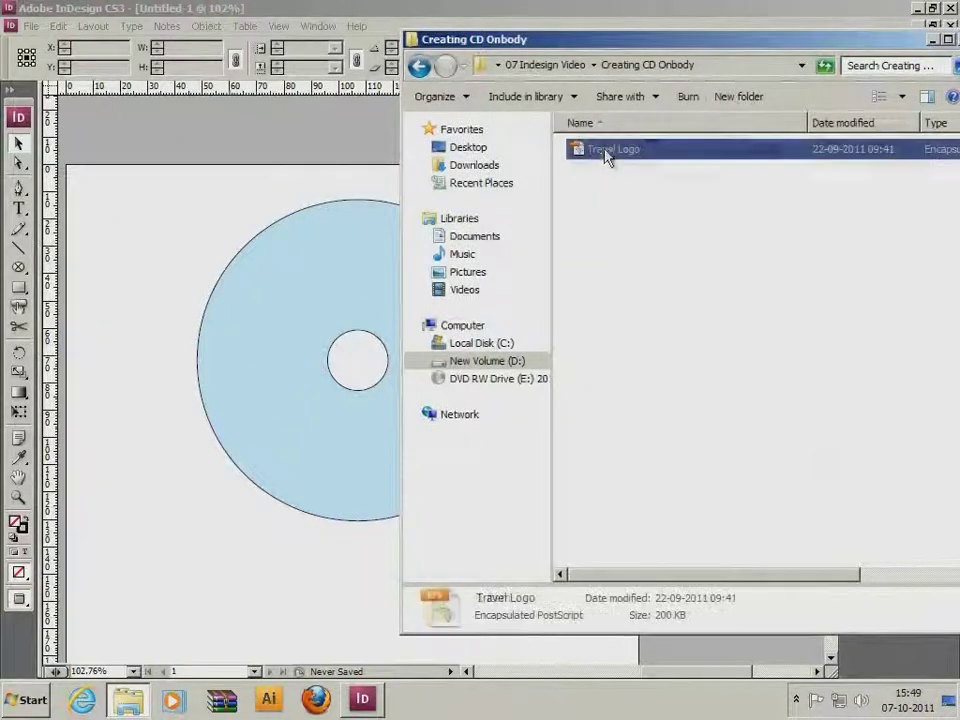
pyautogui.moveTo(607, 155); pyautogui.dragTo(332, 286)
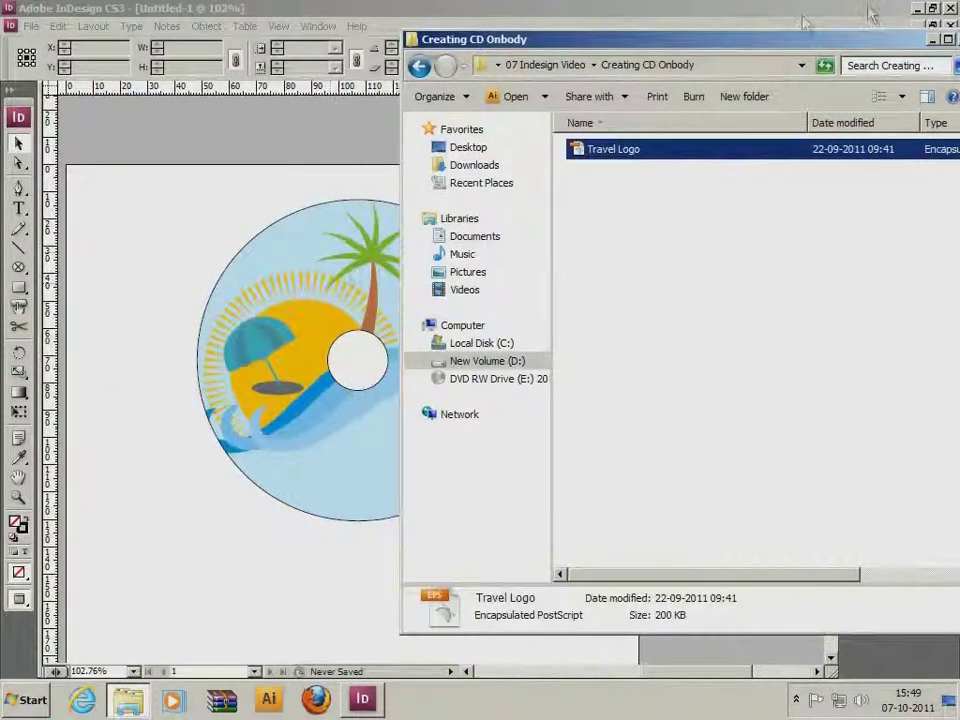
pyautogui.click(934, 40)
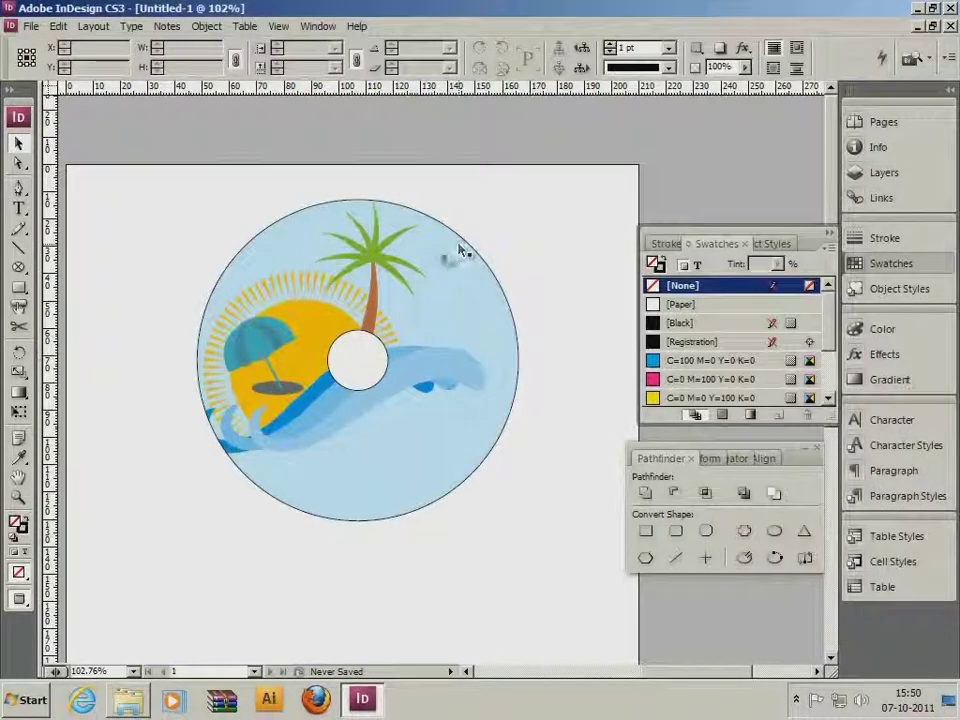
# Shrink the logo artwork inside the disc and reposition it so the waves and palm tree fit within the outline
pyautogui.click(19, 163)
pyautogui.hotkey('ctrl', 'a')
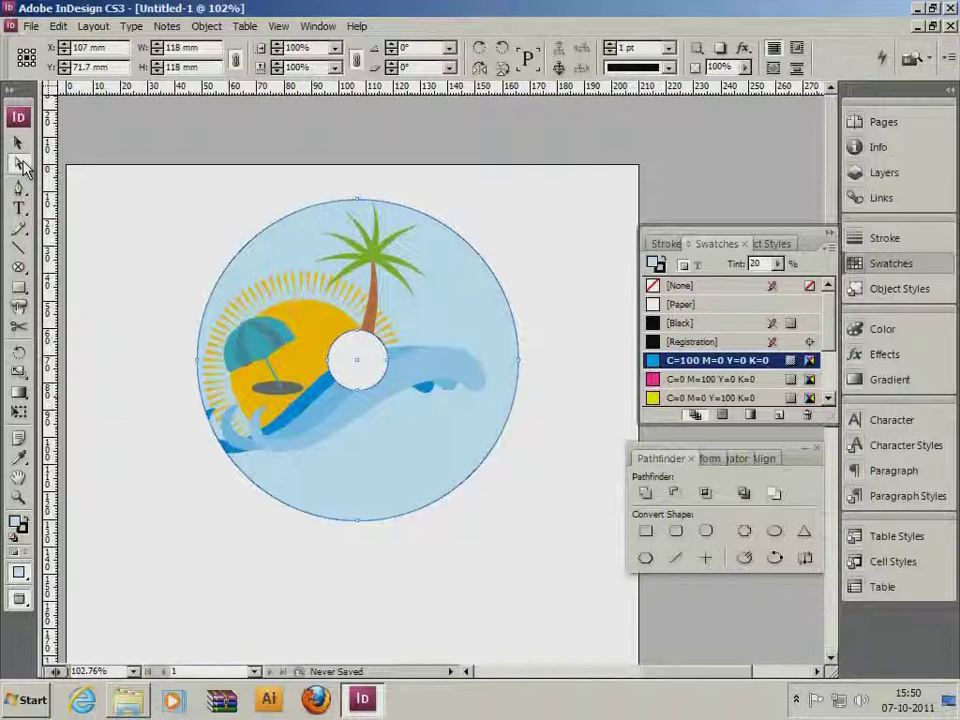
pyautogui.click(21, 163)
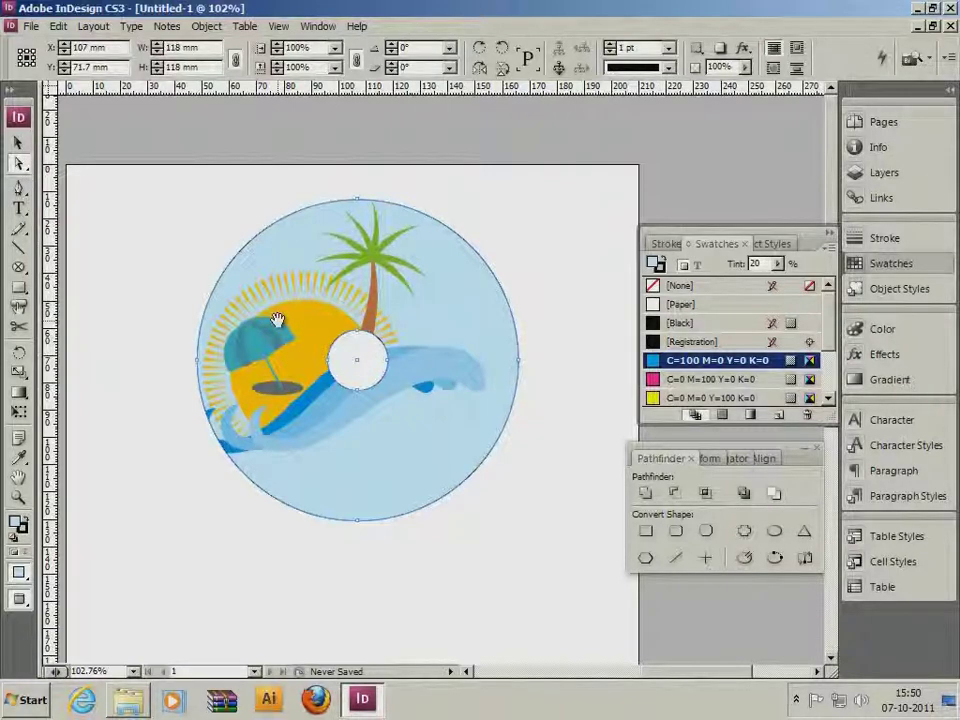
pyautogui.moveTo(277, 320)
pyautogui.mouseDown()
pyautogui.moveTo(285, 363)
pyautogui.moveTo(285, 317)
pyautogui.mouseUp()
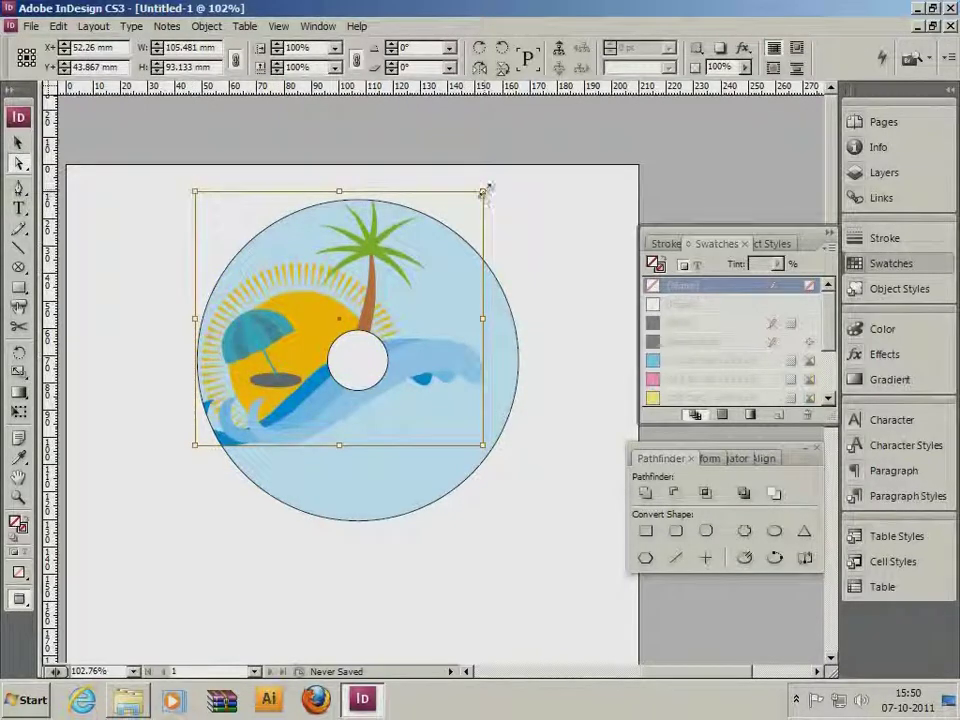
pyautogui.moveTo(484, 191); pyautogui.dragTo(450, 221)
pyautogui.moveTo(266, 350); pyautogui.dragTo(277, 331)
pyautogui.click(528, 259)
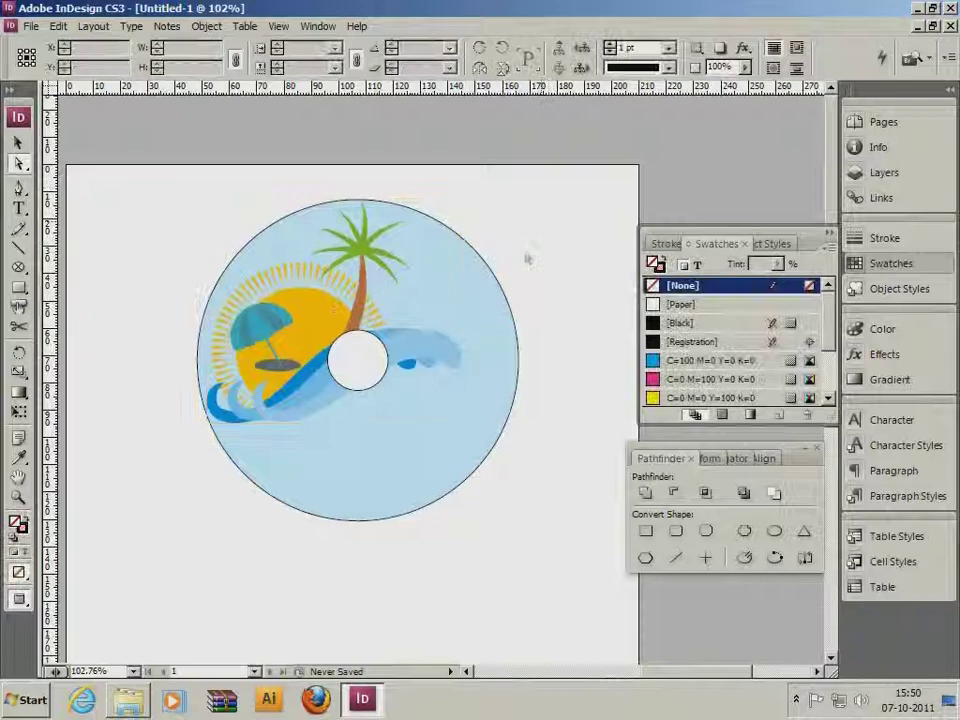
# Draw an S-shaped Pen path about 91 mm wide and 27 mm high below the disc's centre hole, rising from lower left to right
pyautogui.hotkey('ctrl', '-')
pyautogui.hotkey('ctrl', '-')
pyautogui.hotkey('ctrl', '-')
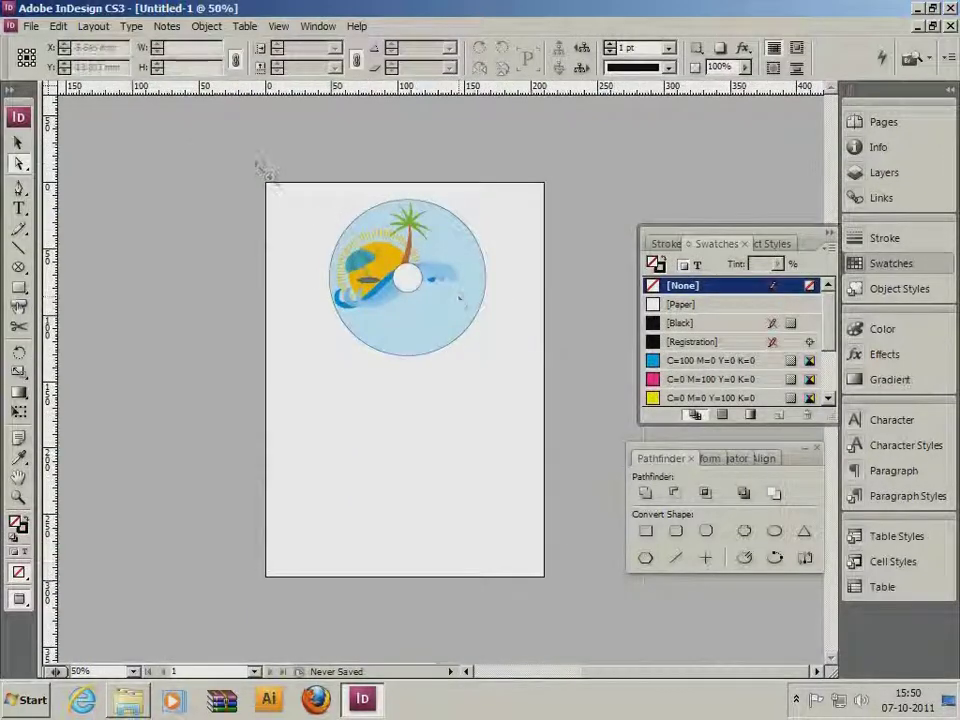
pyautogui.moveTo(265, 172); pyautogui.dragTo(567, 402)
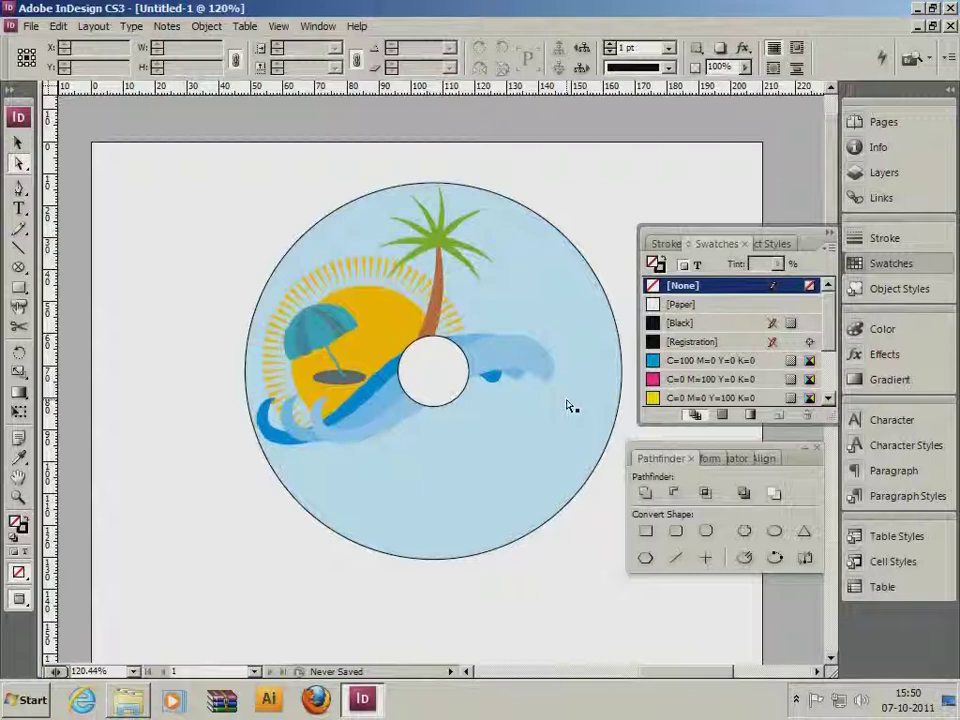
pyautogui.keyDown('alt'); pyautogui.click(571, 395); pyautogui.keyUp('alt')
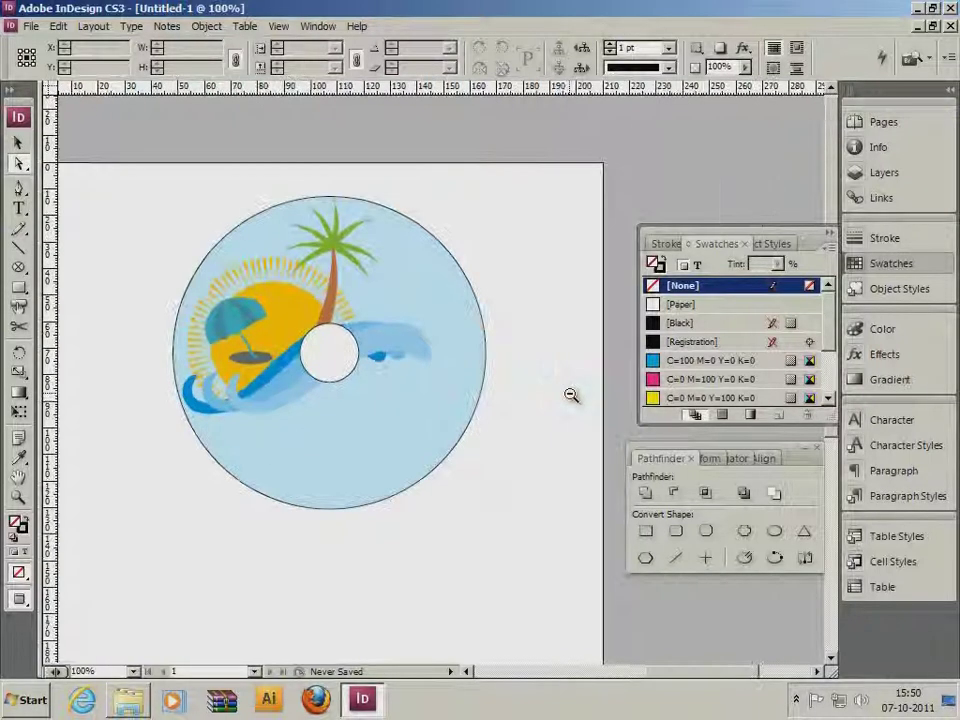
pyautogui.click(18, 190)
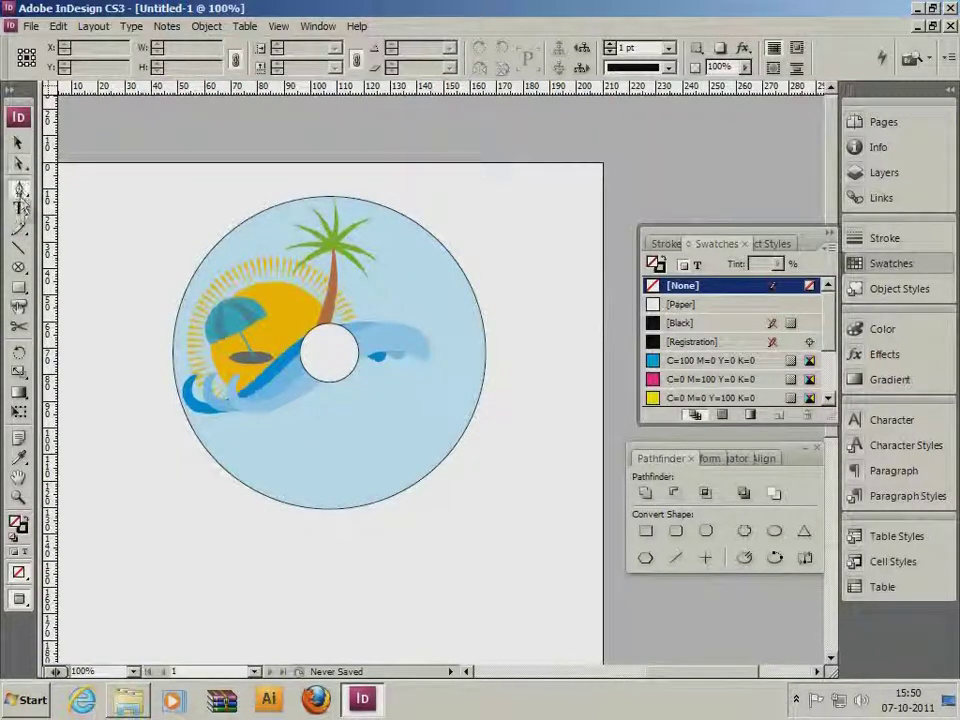
pyautogui.click(229, 449)
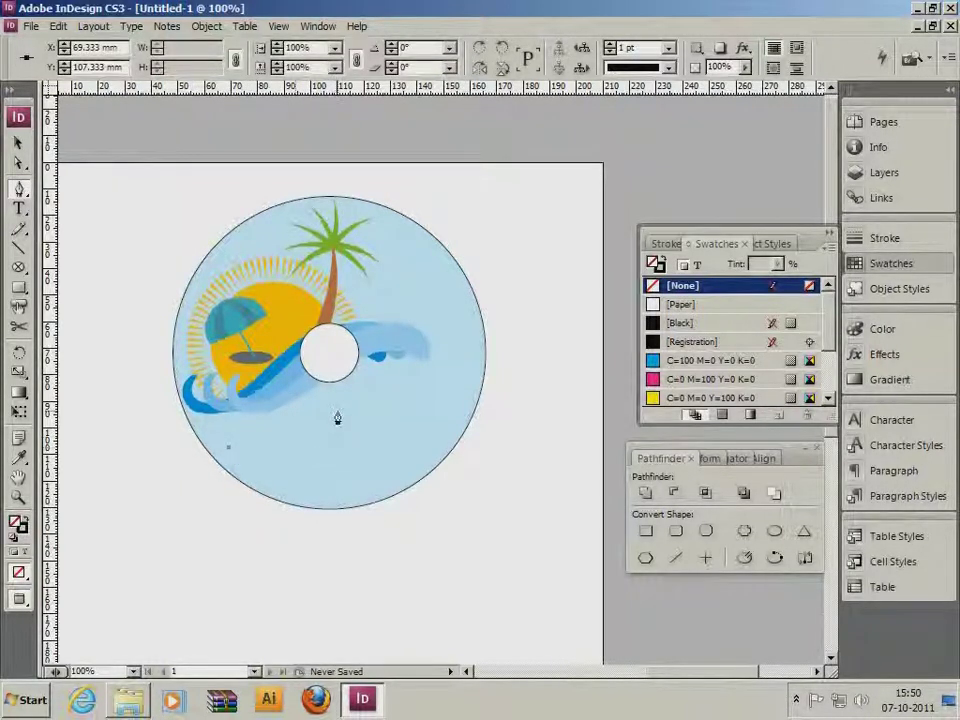
pyautogui.moveTo(339, 406); pyautogui.dragTo(387, 367)
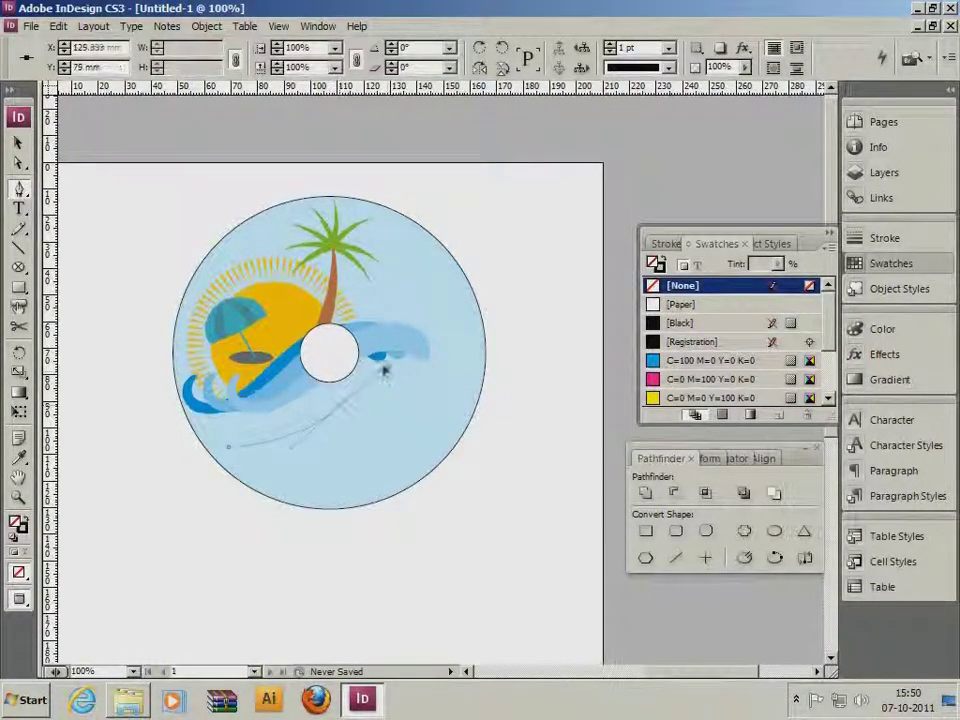
pyautogui.click(470, 383)
# Use the Type on a Path Tool to add the text "Relax Travels" along the S-shaped curve
pyautogui.click(18, 209)
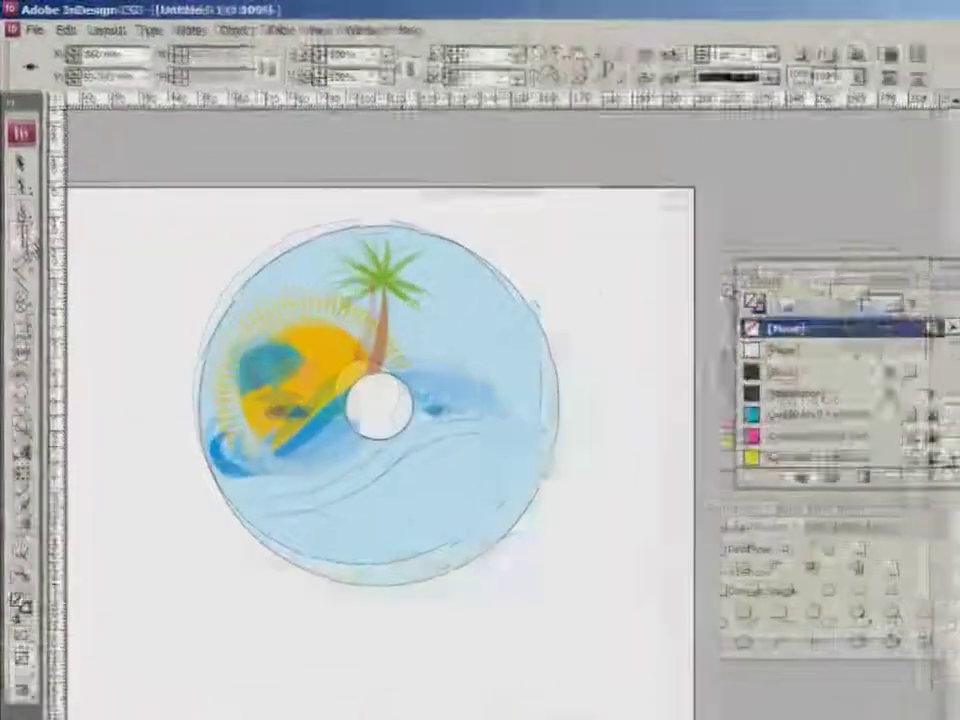
pyautogui.click(18, 209)
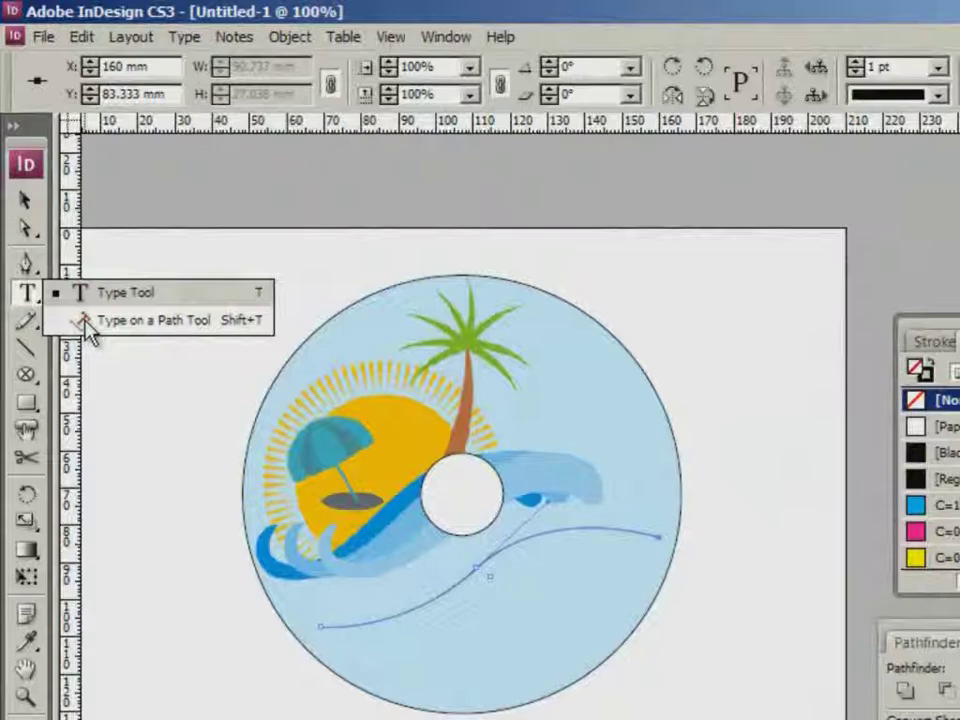
pyautogui.click(88, 333)
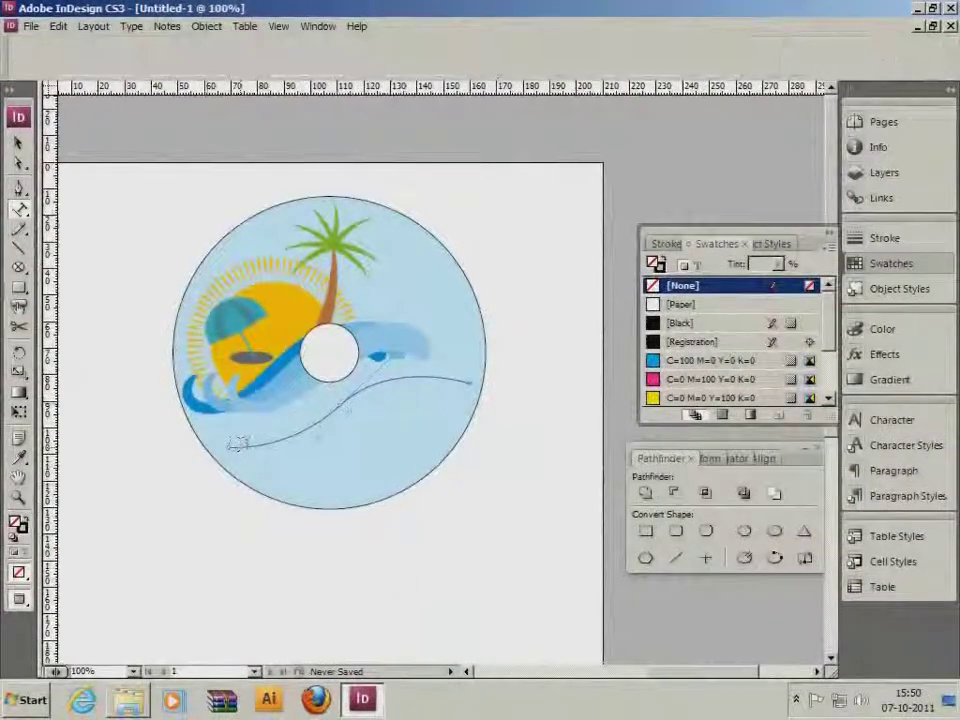
pyautogui.click(238, 443)
pyautogui.write('Re')
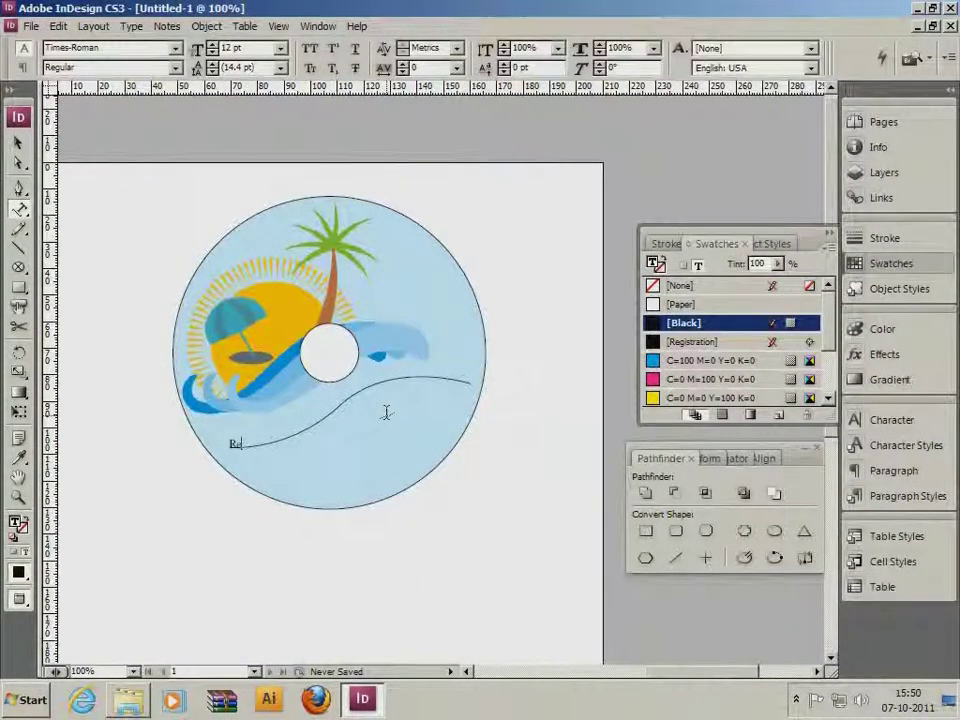
pyautogui.write('lax')
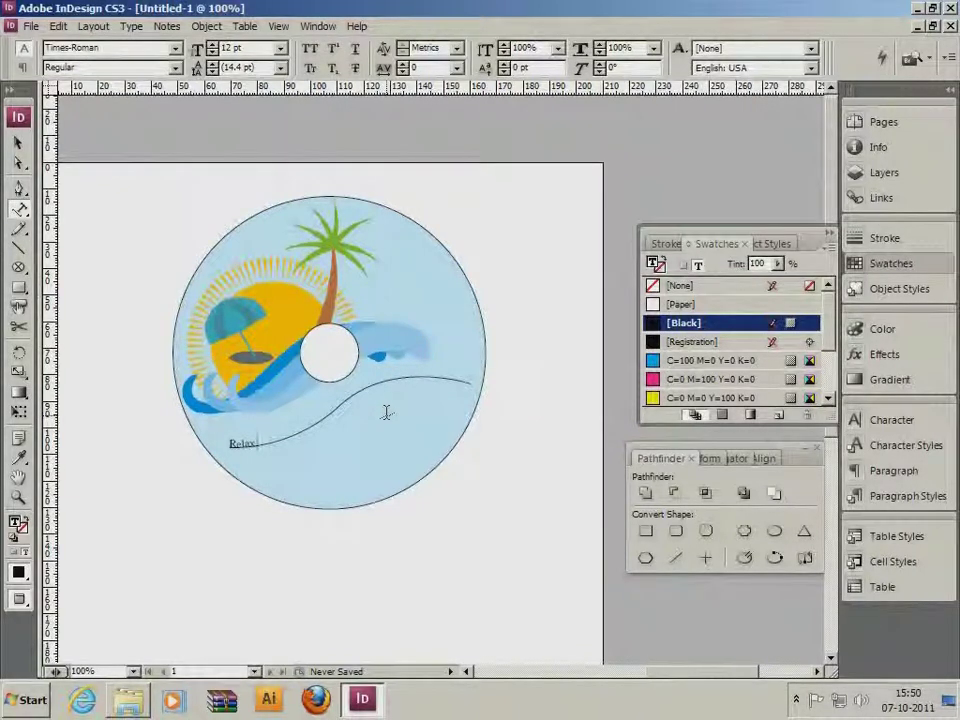
pyautogui.write(' Tia')
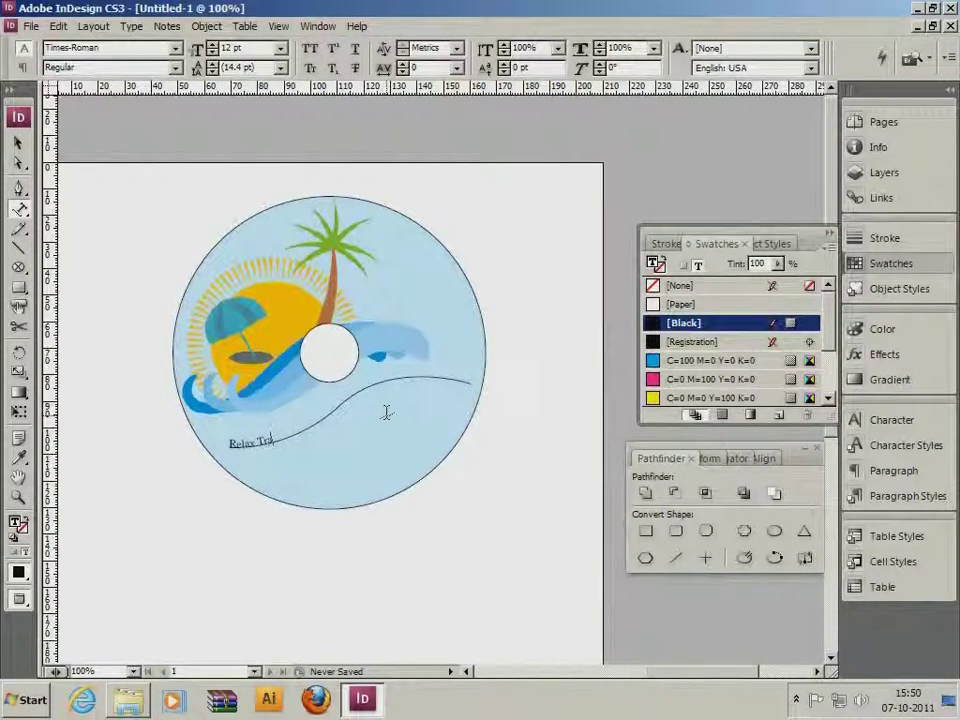
pyautogui.write('vel')
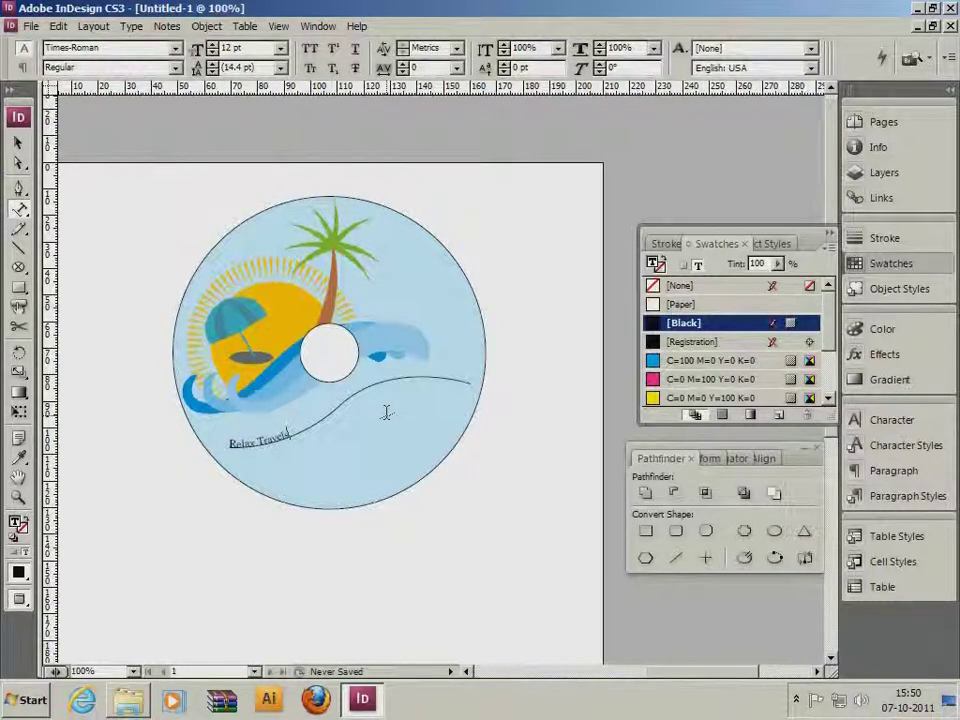
pyautogui.write('s')
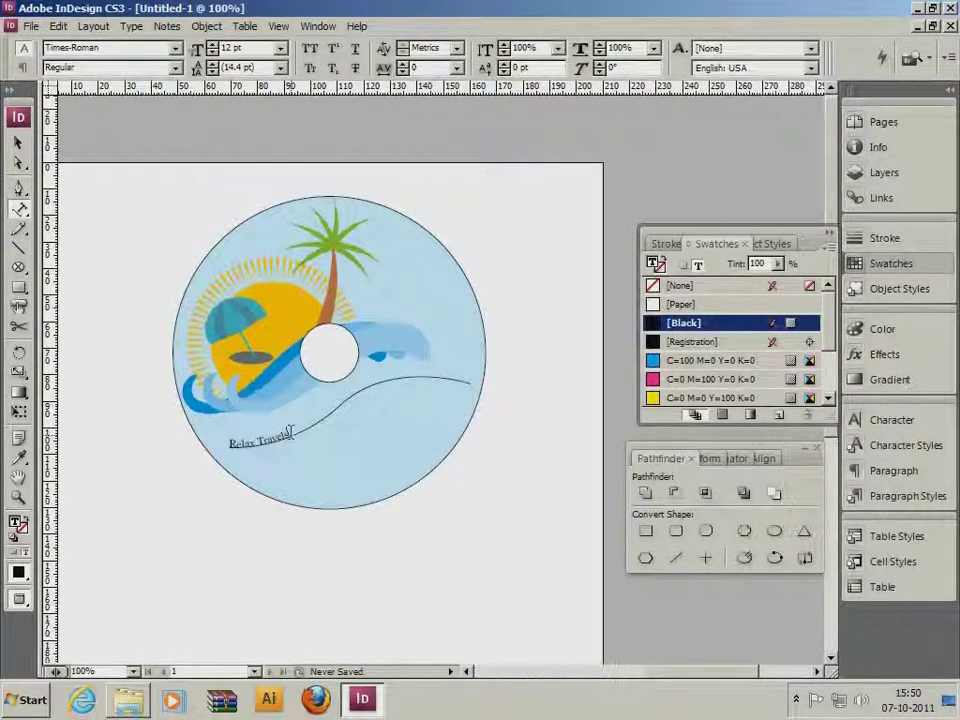
# Change the font of the whole Relax Travels path text to Script MT Bold
pyautogui.hotkey('ctrl', 'a')
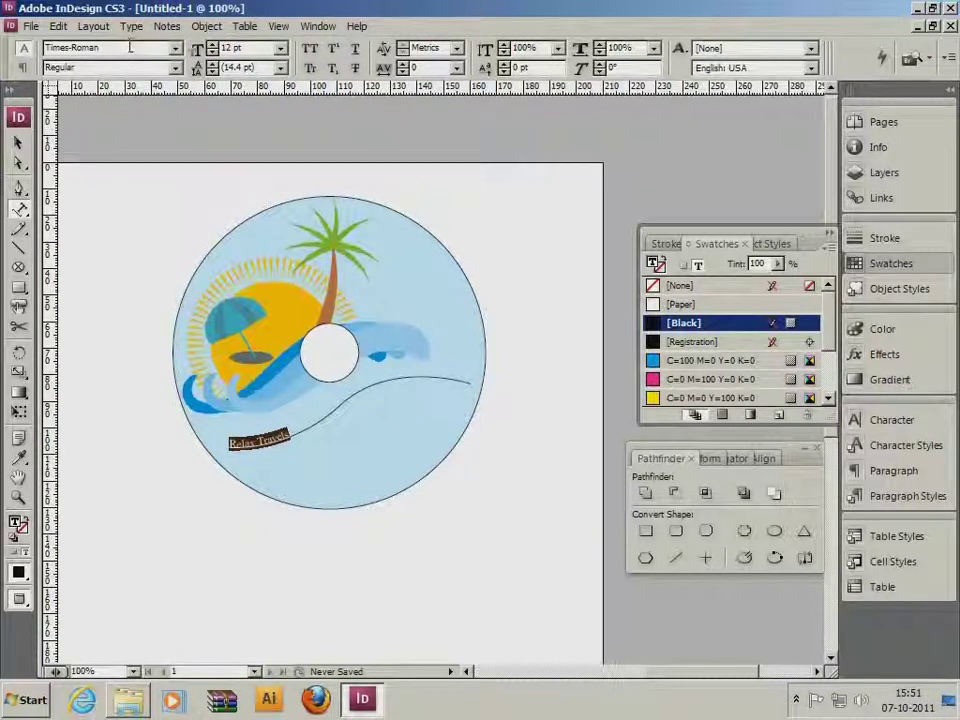
pyautogui.click(130, 47)
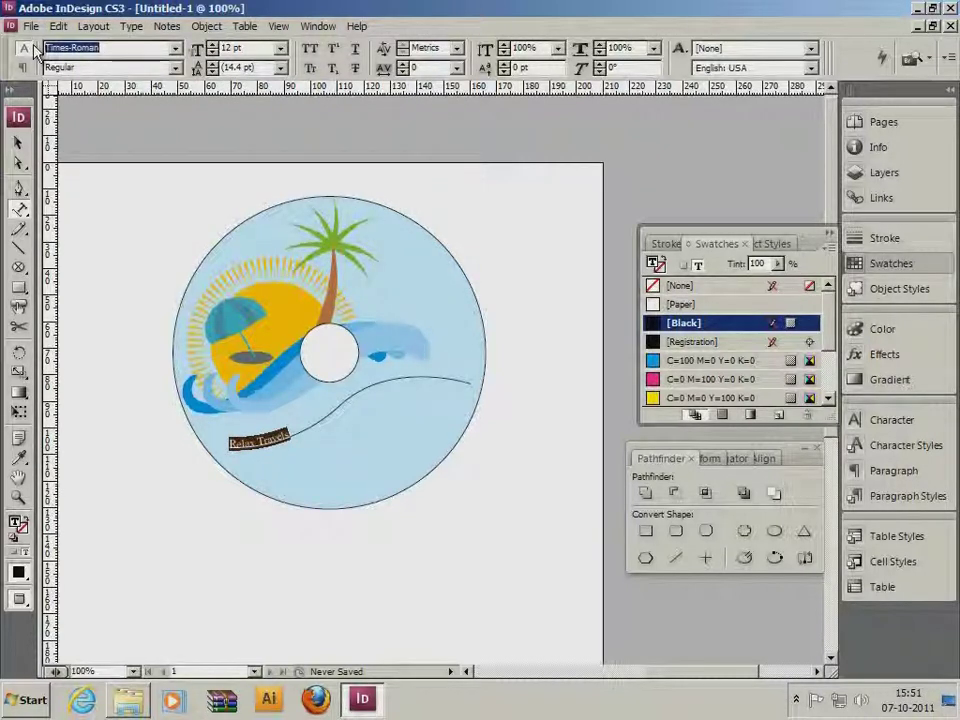
pyautogui.write('Script MT Bold')
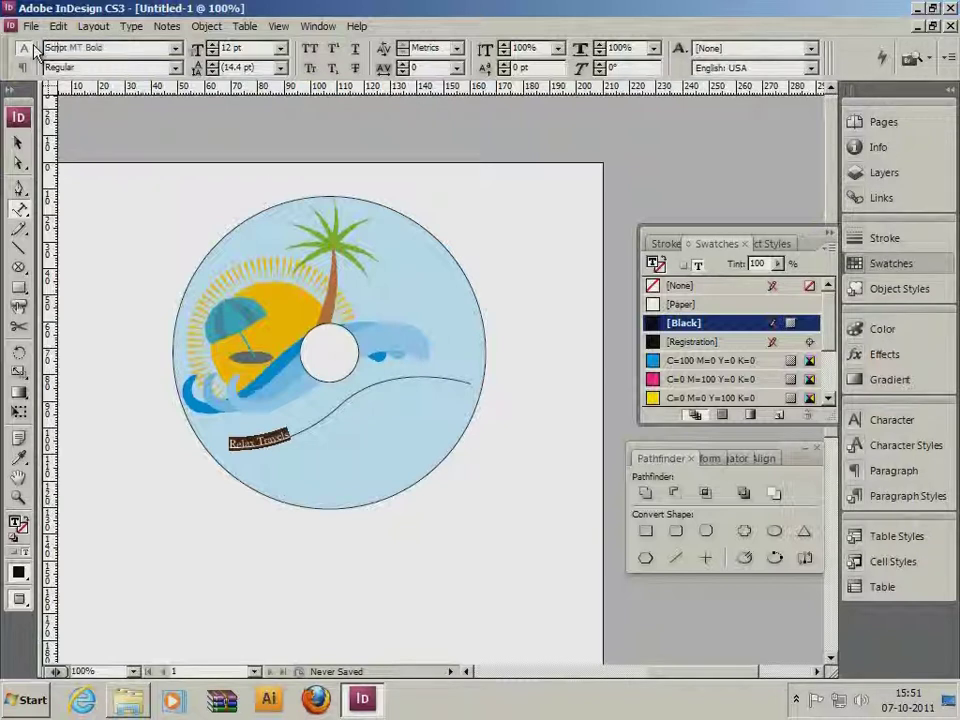
pyautogui.press('Tab')
pyautogui.click(177, 69)
pyautogui.click(177, 69)
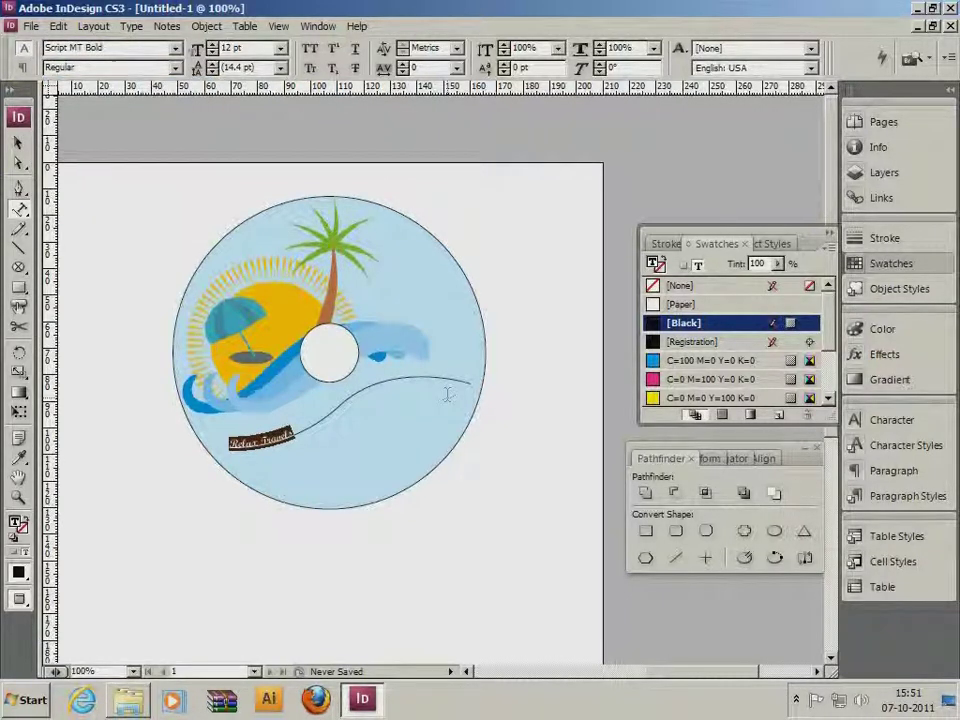
# Increase the font size of the Relax Travels path text to 46 pt
pyautogui.click(213, 45)
pyautogui.click(213, 45)
pyautogui.click(213, 45)
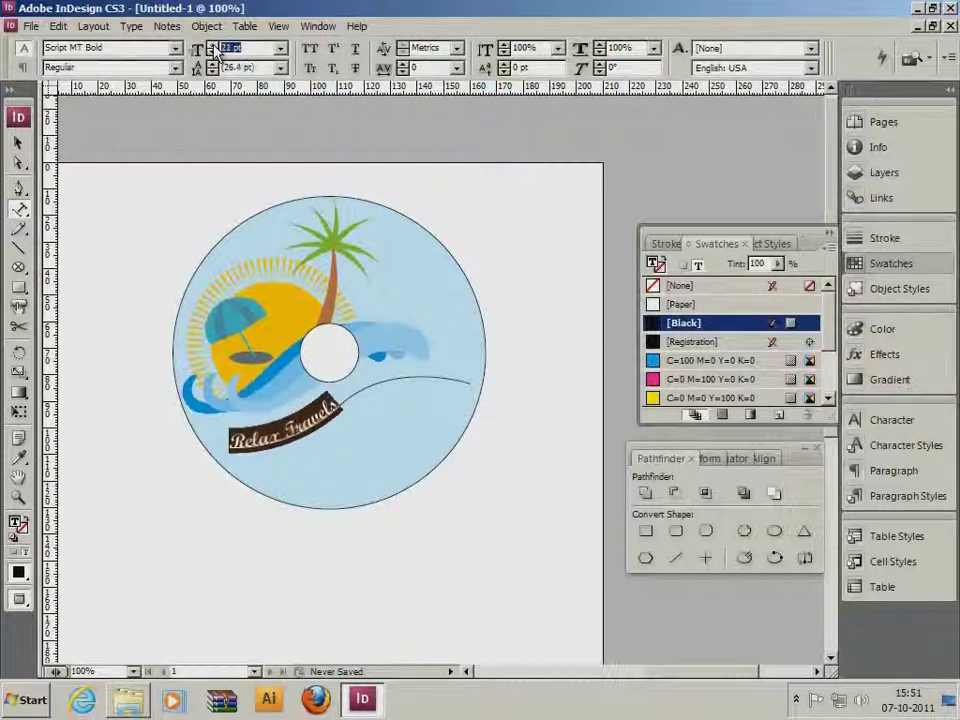
pyautogui.click(213, 45)
pyautogui.click(213, 45)
pyautogui.click(213, 45)
pyautogui.click(213, 45)
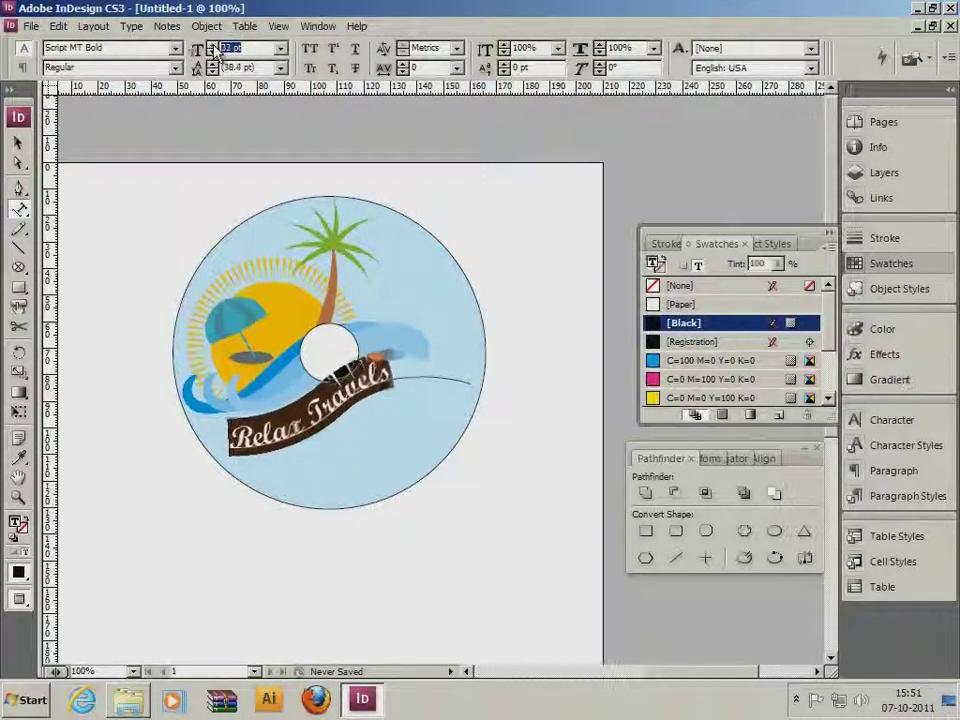
pyautogui.click(213, 46)
pyautogui.click(213, 46)
pyautogui.click(213, 46)
pyautogui.click(213, 46)
pyautogui.click(213, 46)
pyautogui.click(213, 46)
pyautogui.click(213, 46)
pyautogui.click(213, 46)
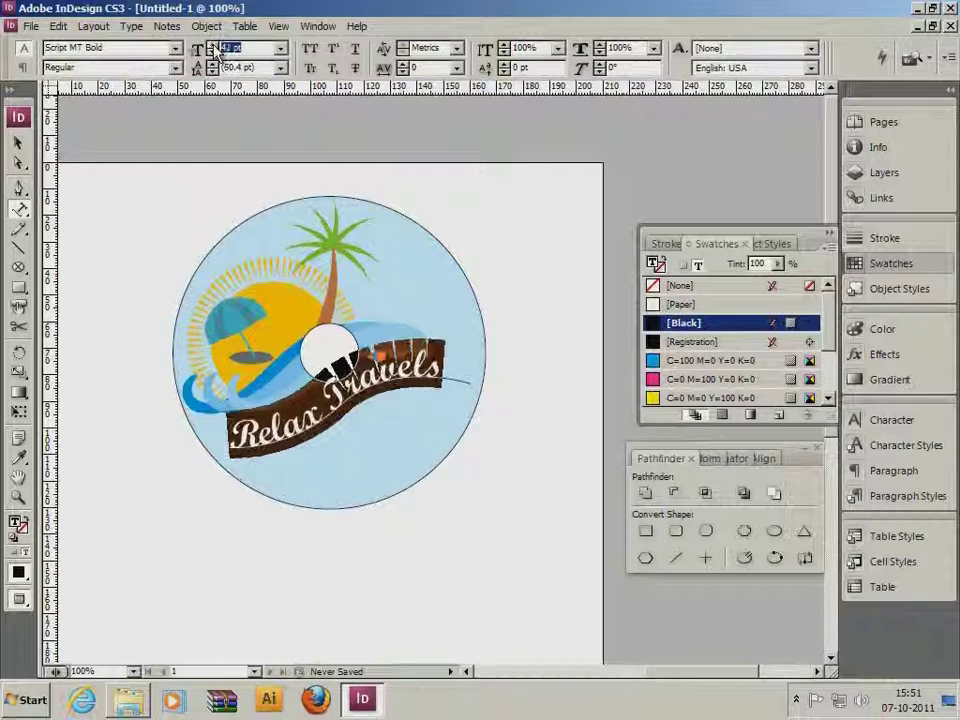
pyautogui.click(213, 46)
pyautogui.click(213, 46)
pyautogui.click(213, 46)
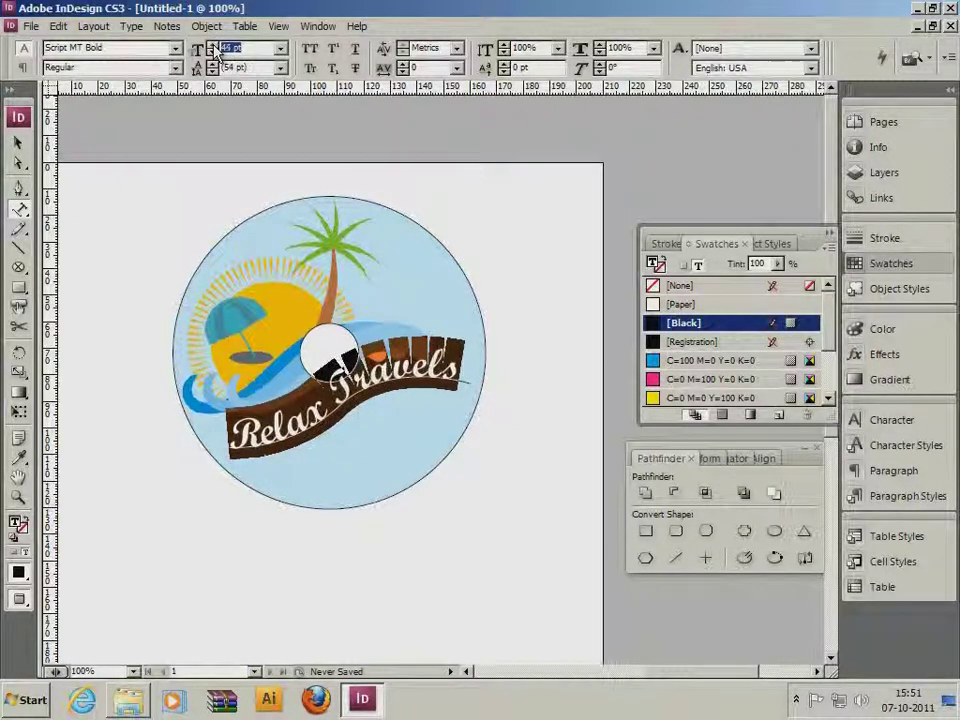
# Move the Relax Travels path text about 7 mm down the disc, away from the centre hole
pyautogui.click(18, 143)
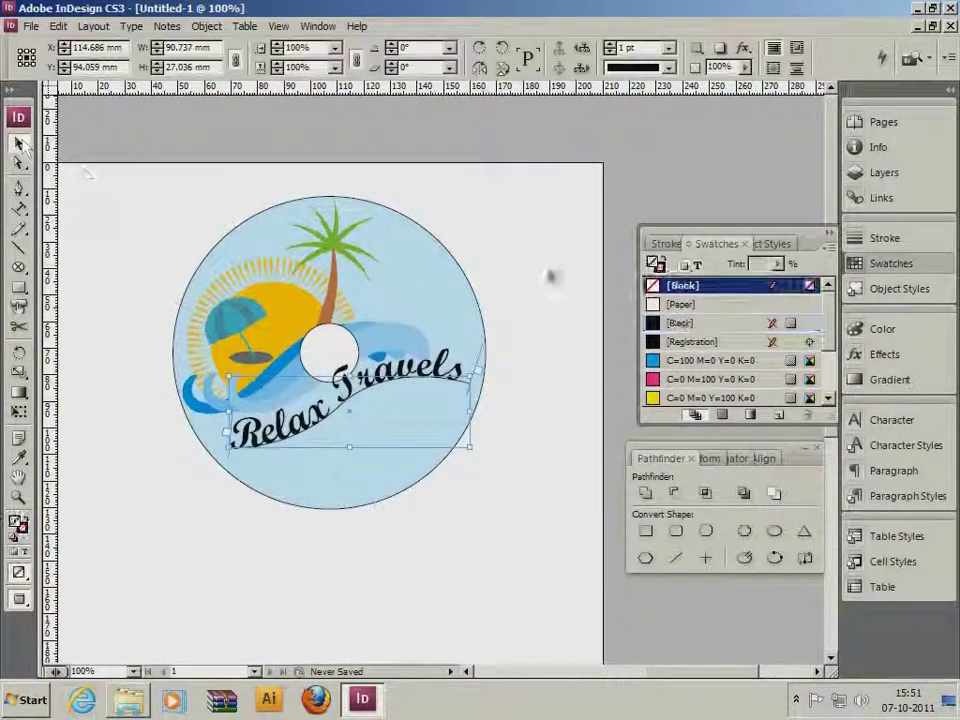
pyautogui.click(556, 268)
pyautogui.moveTo(418, 383); pyautogui.dragTo(414, 402)
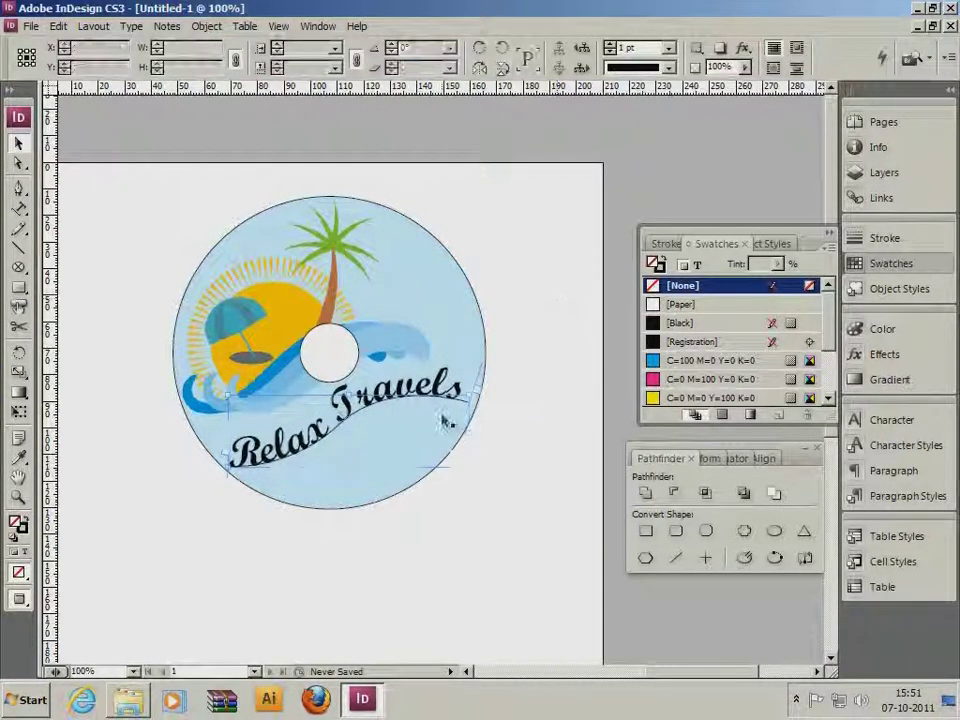
# Fill the Relax Travels text with the C=0 M=100 Y=0 K=0 swatch, set its path's stroke to None, and deselect it
pyautogui.doubleClick(456, 419)
pyautogui.hotkey('ctrl', 'a')
pyautogui.click(700, 379)
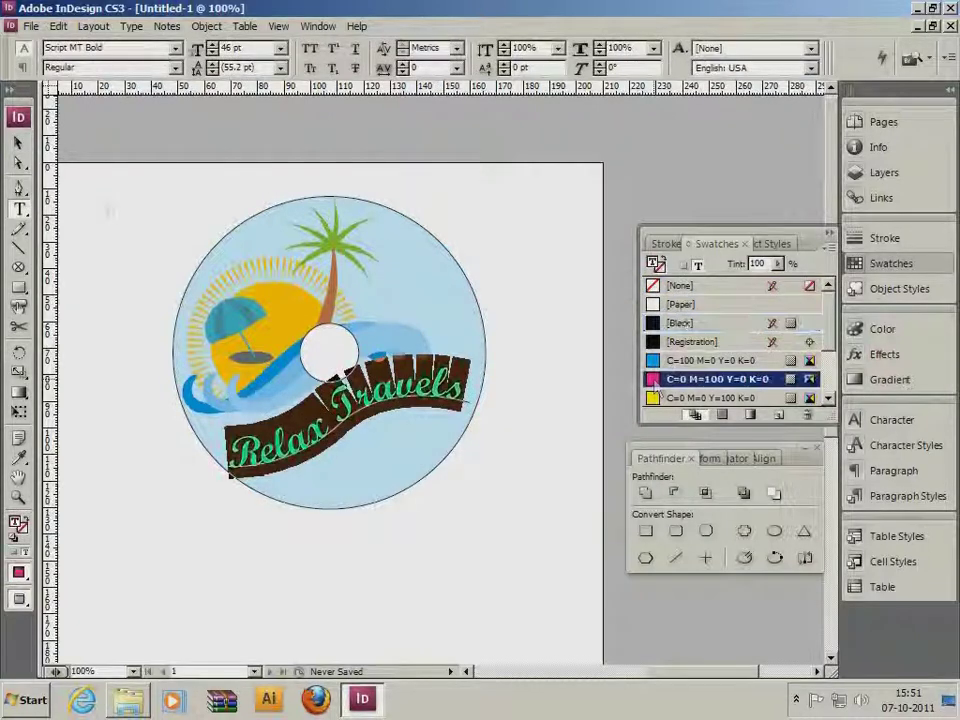
pyautogui.press('Escape')
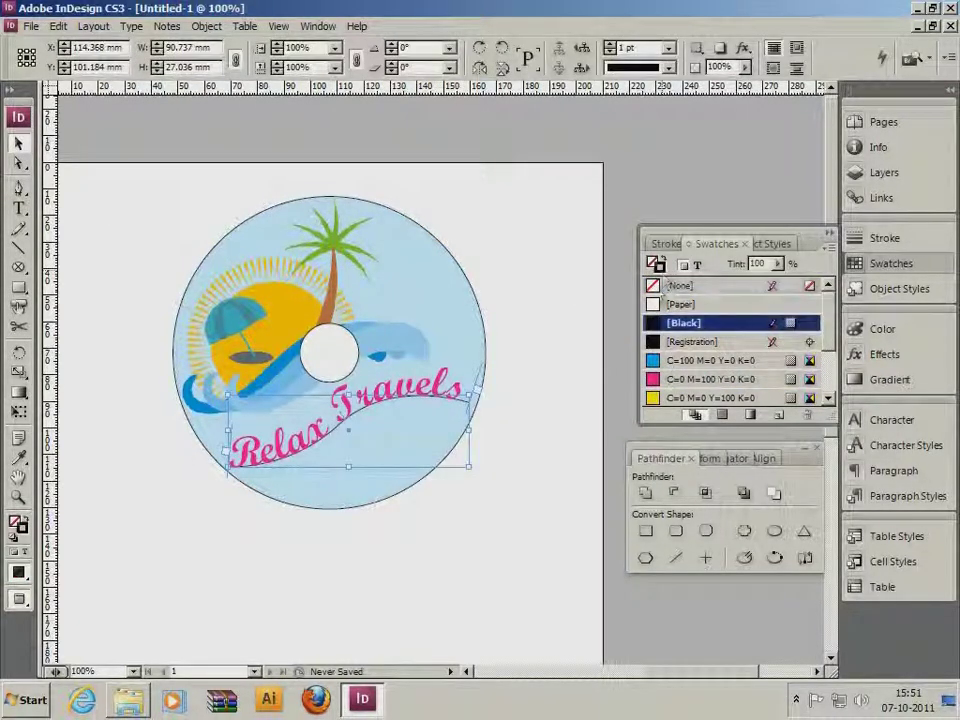
pyautogui.click(655, 290)
pyautogui.click(536, 291)
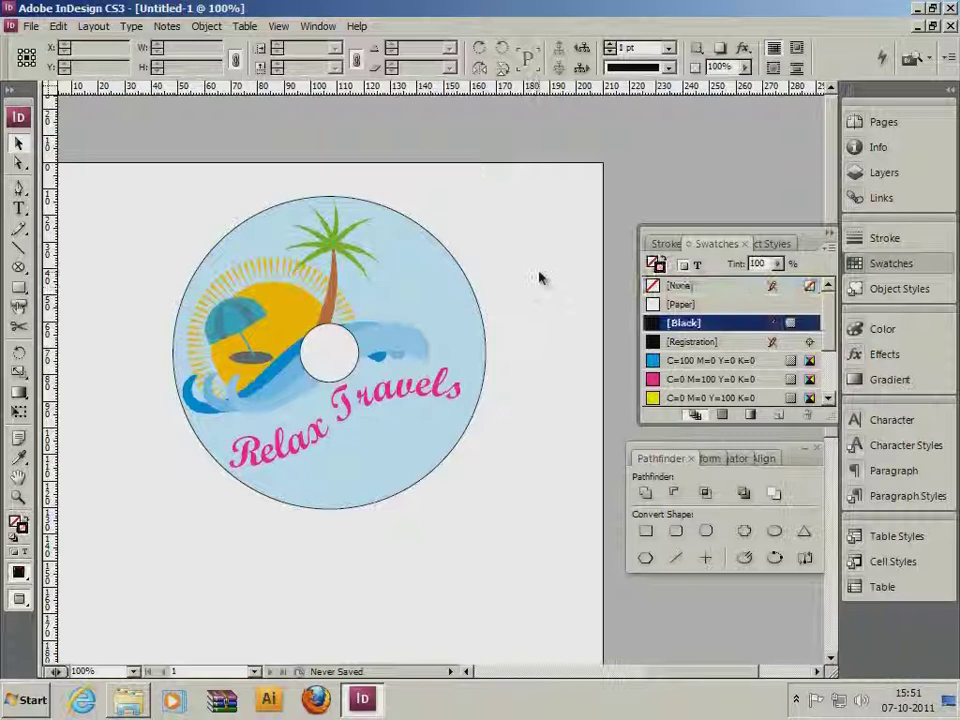
# Draw a text frame about 53 mm wide and 24 mm high on the disc below the word Travels
pyautogui.hotkey('ctrl', 'space')
pyautogui.moveTo(176, 321); pyautogui.dragTo(542, 562)
pyautogui.keyDown('alt'); pyautogui.click(547, 459); pyautogui.keyUp('alt')
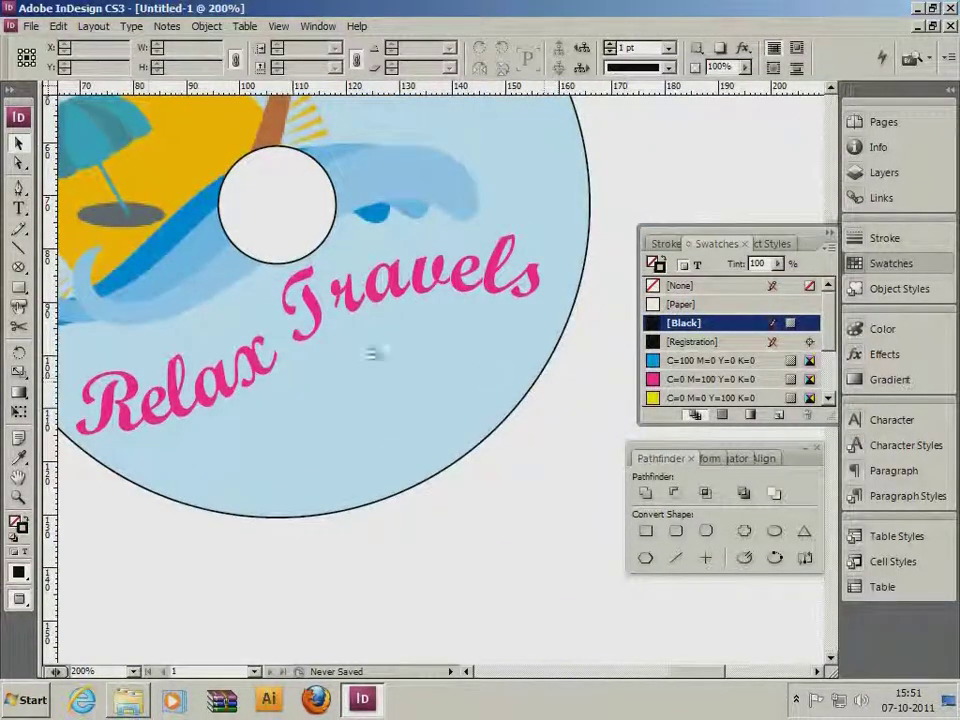
pyautogui.click(18, 208)
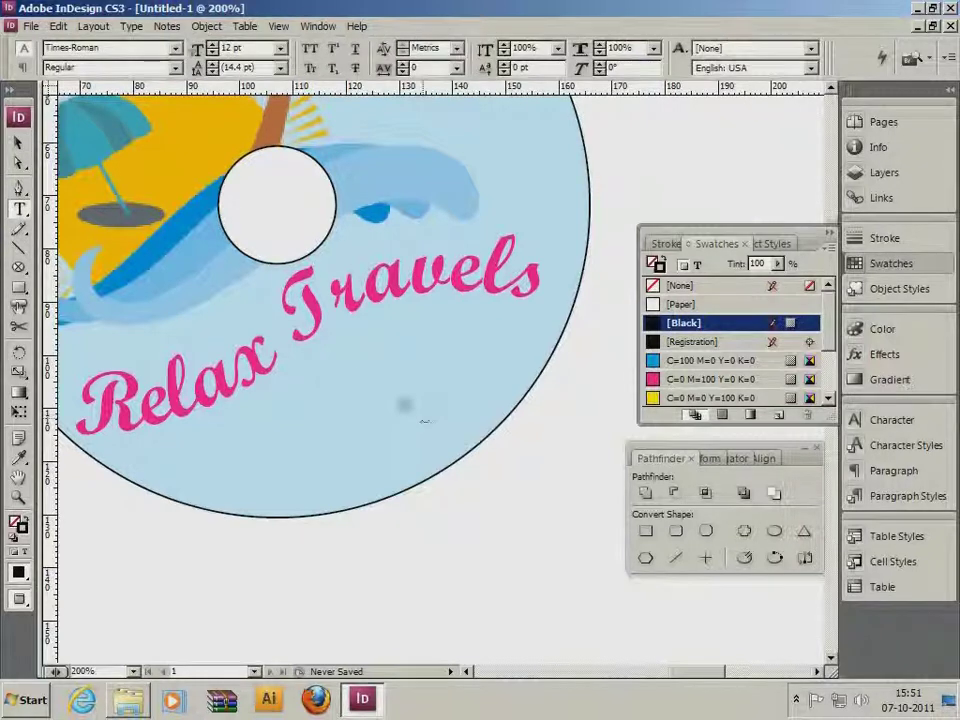
pyautogui.moveTo(279, 381); pyautogui.dragTo(432, 410)
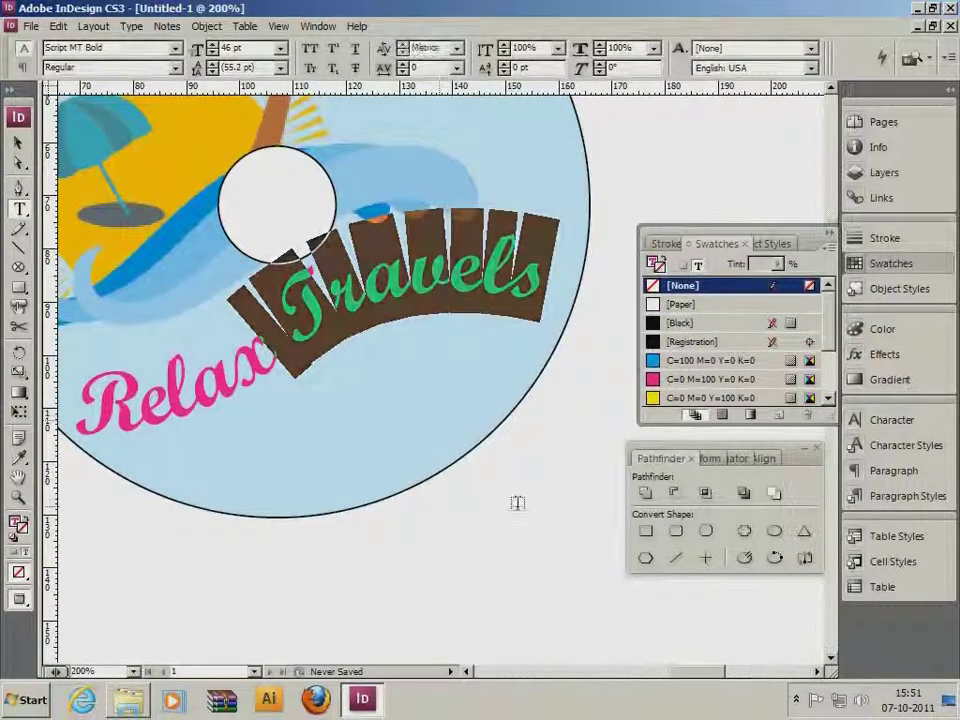
pyautogui.moveTo(518, 507); pyautogui.dragTo(235, 380)
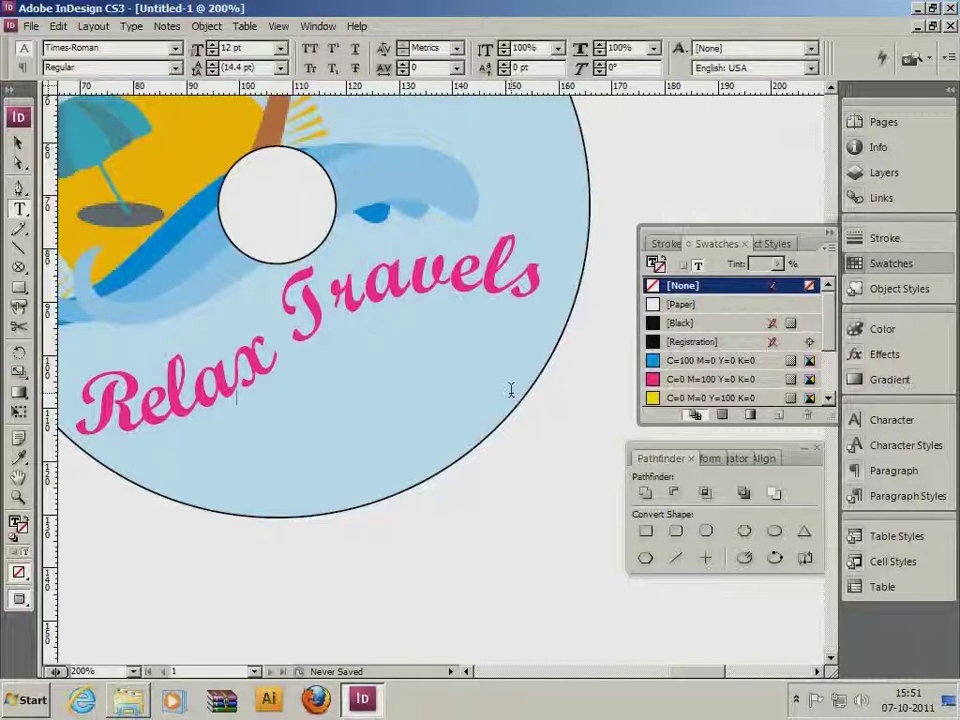
# Enter the travel company's postal address on two lines in the new text frame
pyautogui.write('Lo')
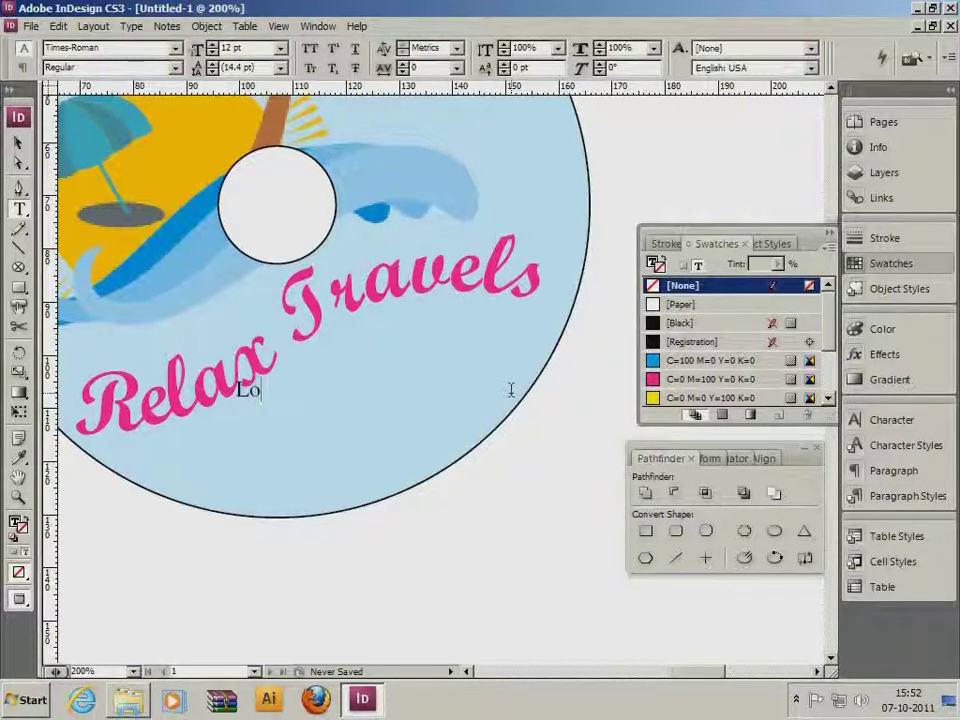
pyautogui.write('khandwala C')
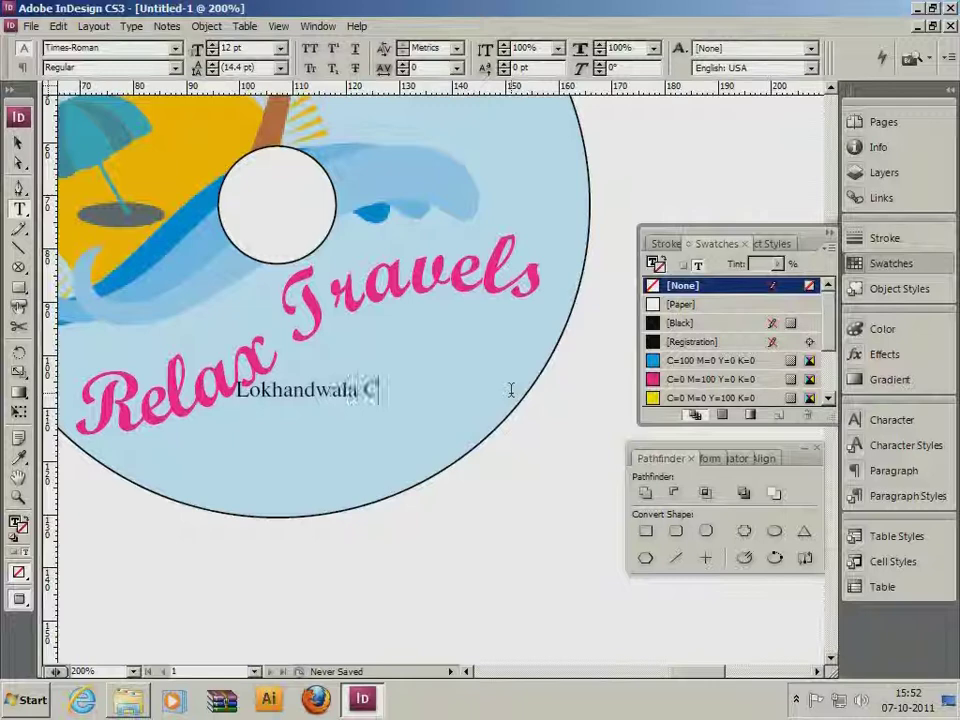
pyautogui.write('omplex,')
pyautogui.press('Return')
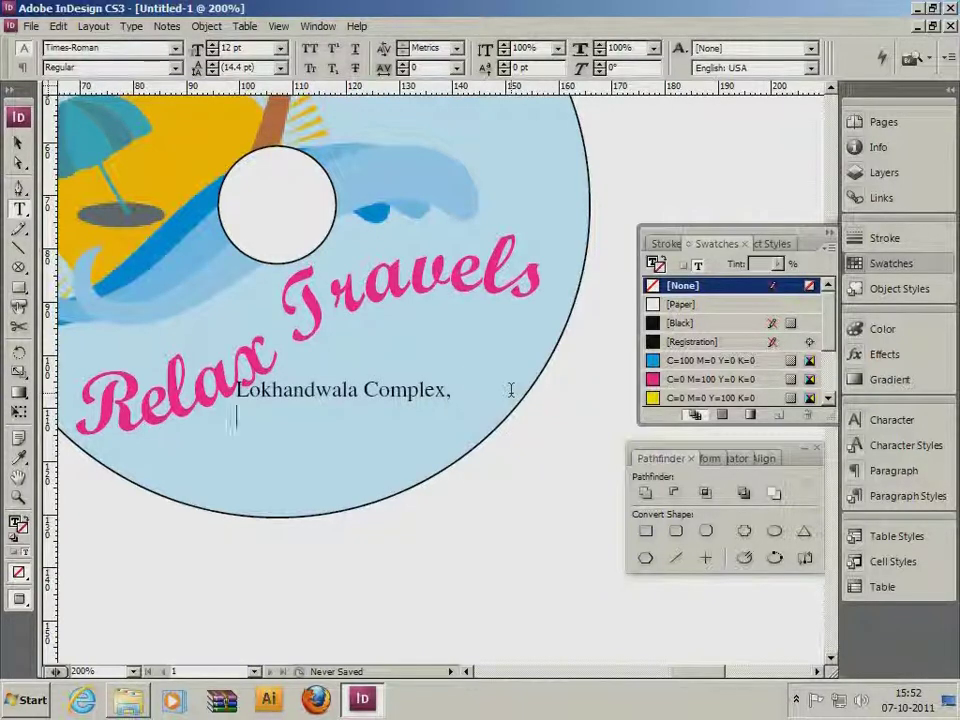
pyautogui.write('Andheri')
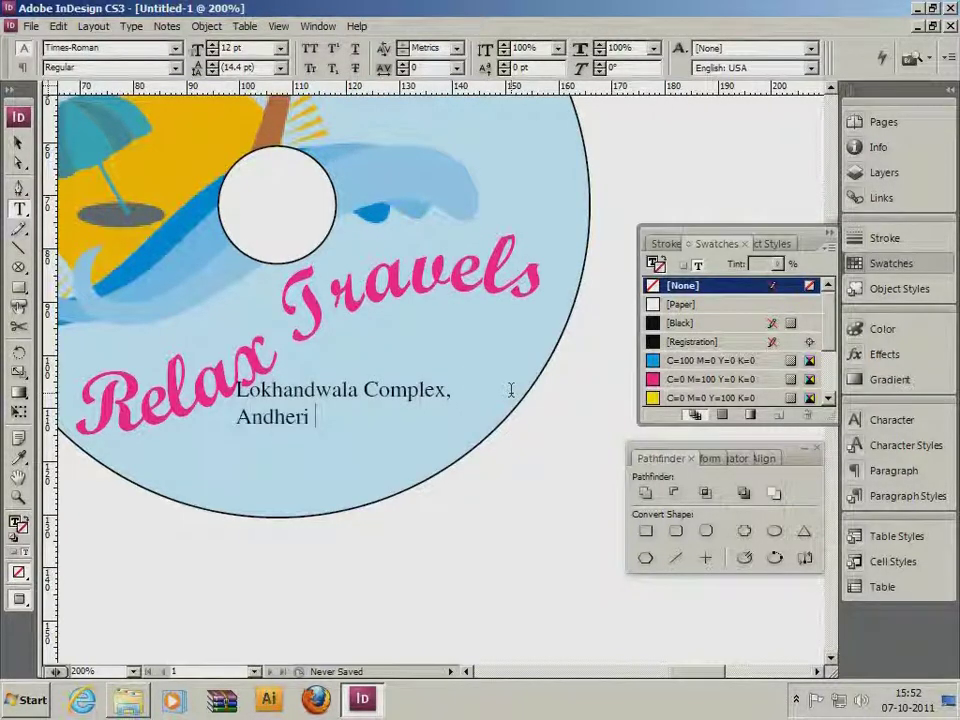
pyautogui.write(' (W), Mumbai')
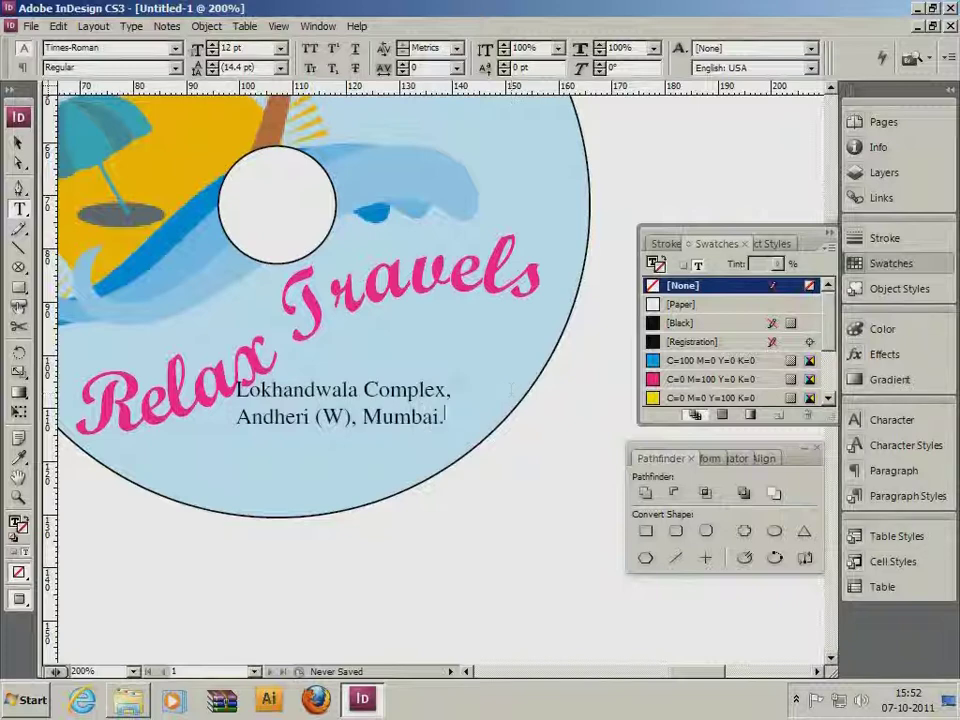
pyautogui.write('.')
pyautogui.press('Escape')
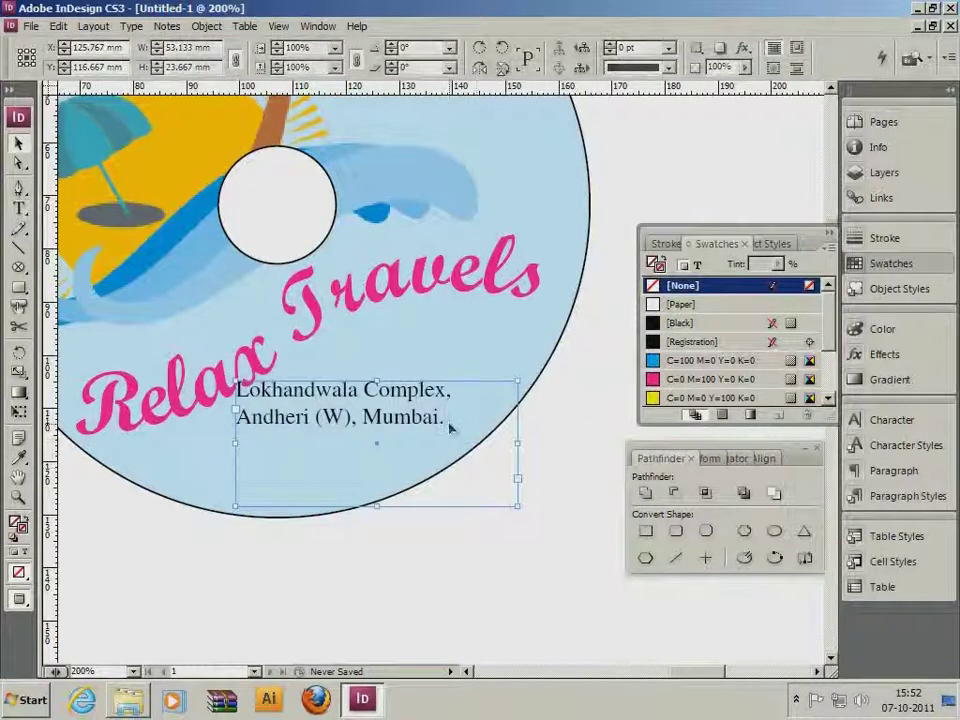
# Set both lines of the address text to Calibri Bold and centre-align them in the frame
pyautogui.doubleClick(450, 428)
pyautogui.hotkey('ctrl', 'a')
pyautogui.doubleClick(146, 49)
pyautogui.write('Calibri')
pyautogui.press('Tab')
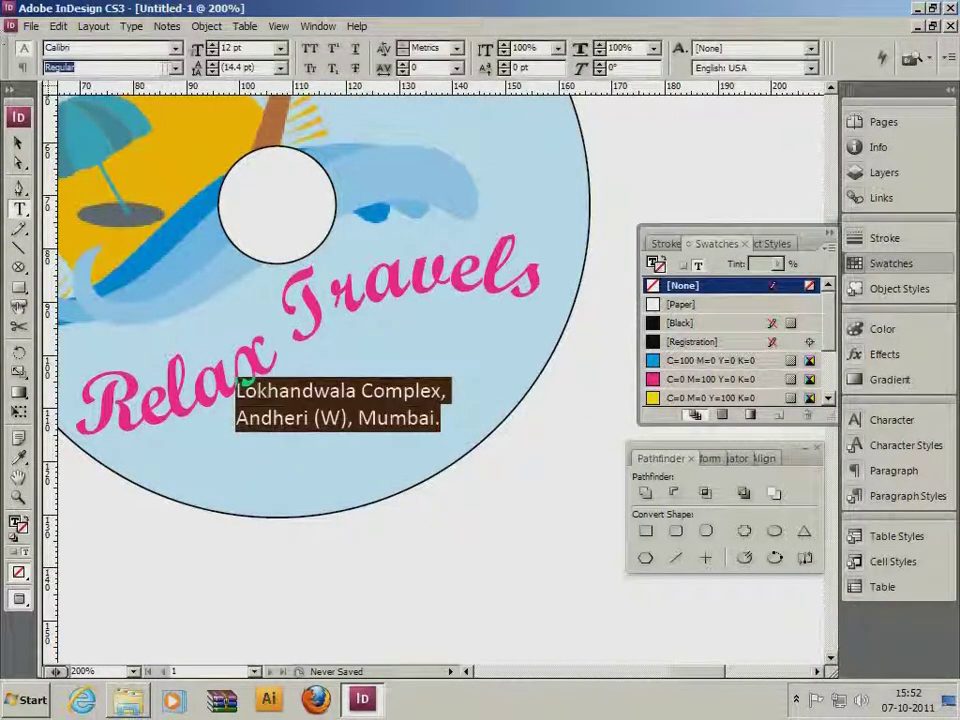
pyautogui.click(175, 68)
pyautogui.click(138, 122)
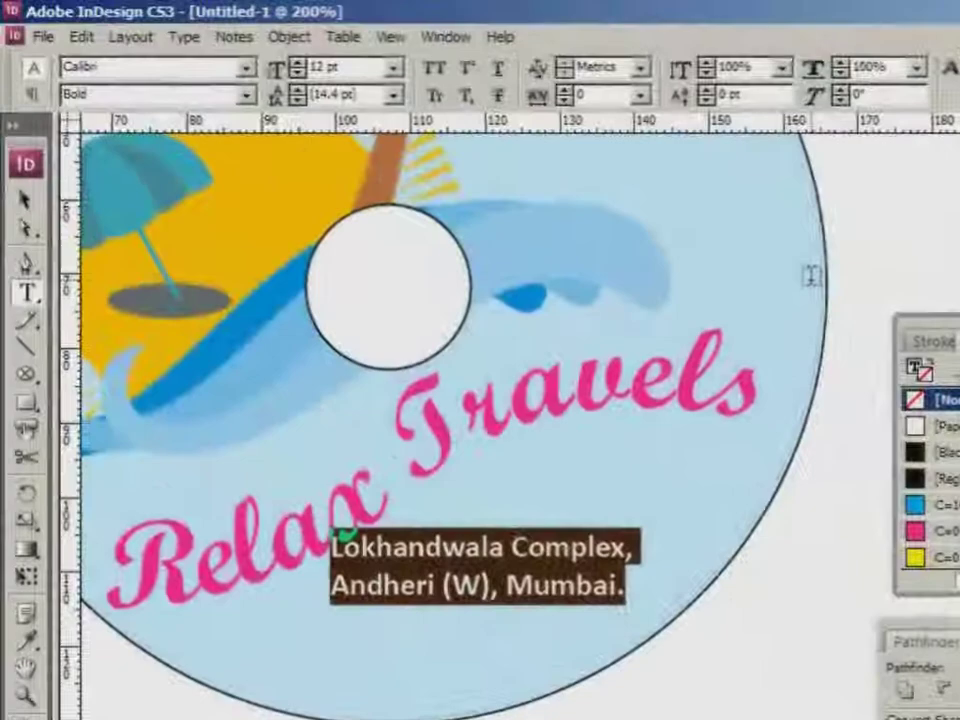
pyautogui.click(186, 37)
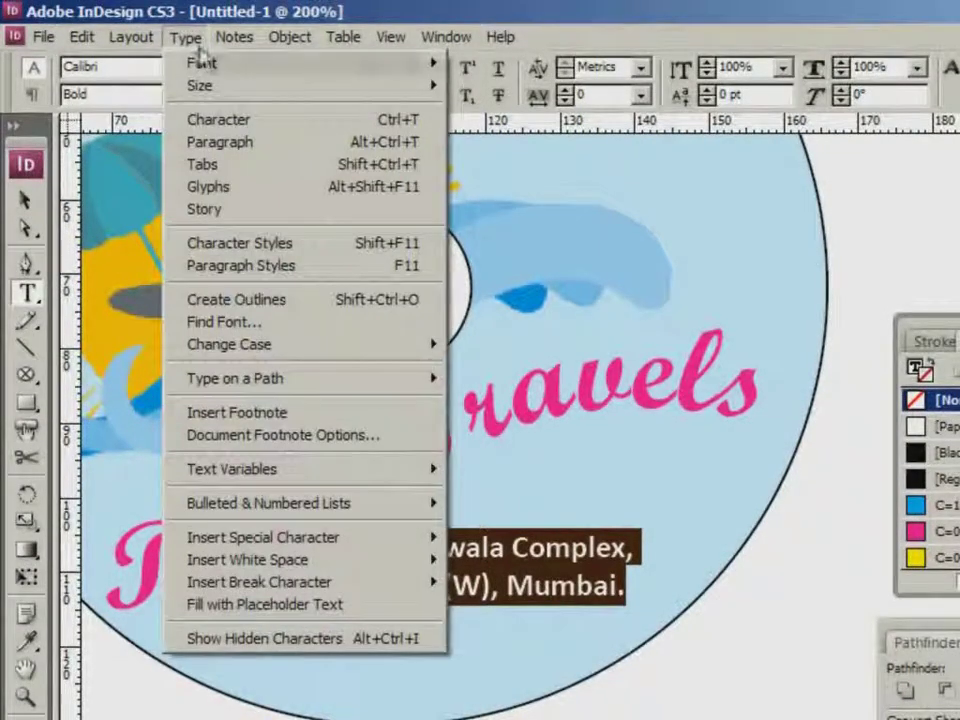
pyautogui.click(225, 143)
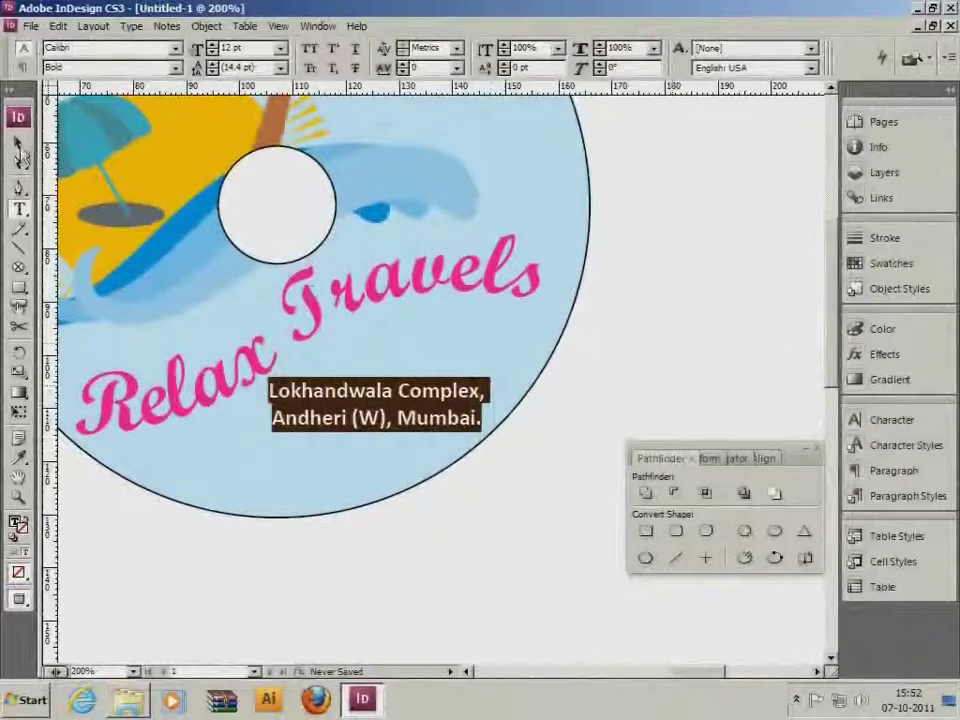
# Fit the address text frame to its content and narrow it to about 46 mm wide and 9 mm high
pyautogui.click(18, 143)
pyautogui.rightClick(420, 395)
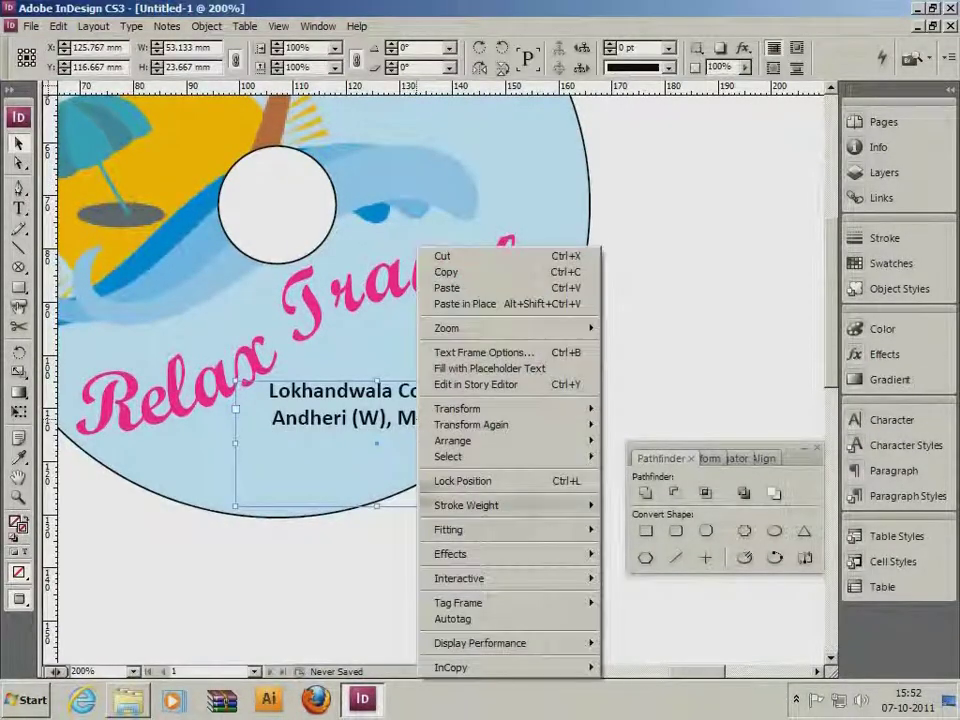
pyautogui.moveTo(476, 534)
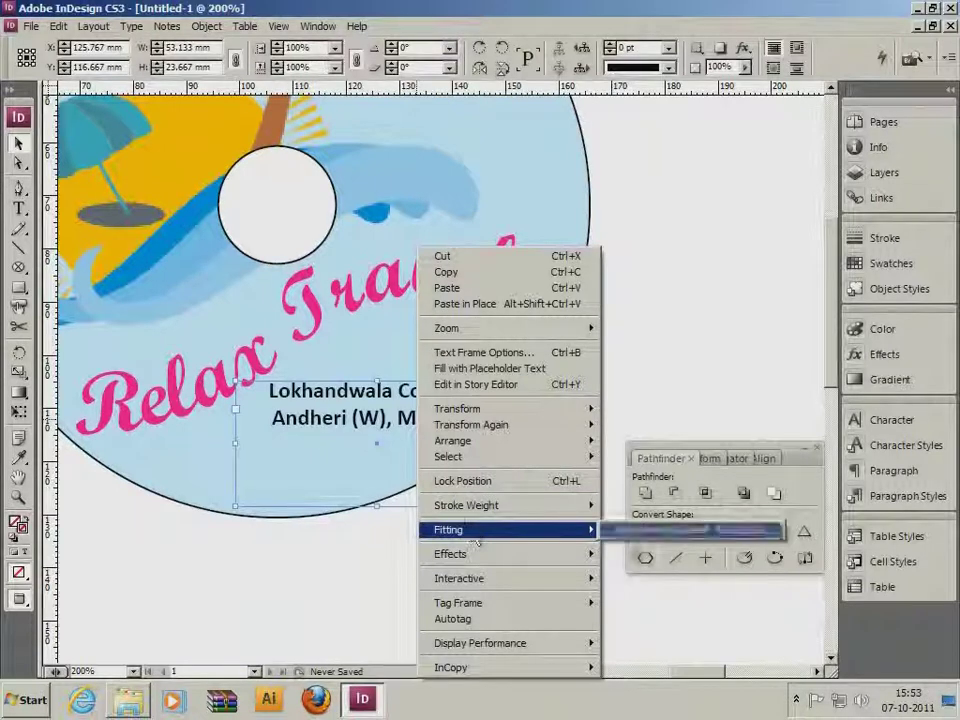
pyautogui.click(737, 537)
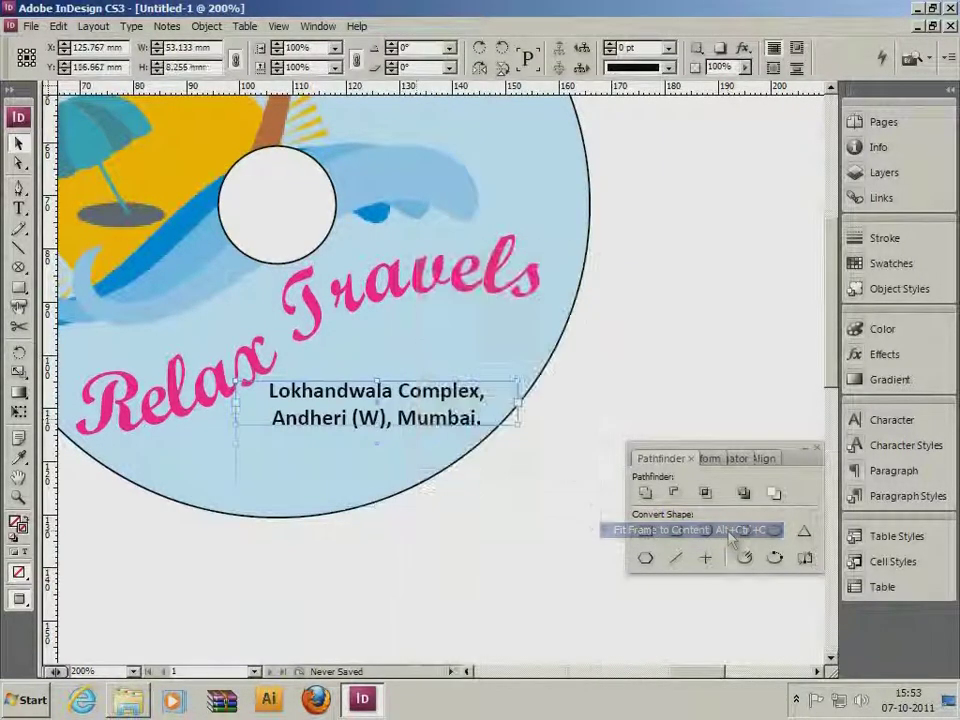
pyautogui.moveTo(518, 425); pyautogui.dragTo(487, 425)
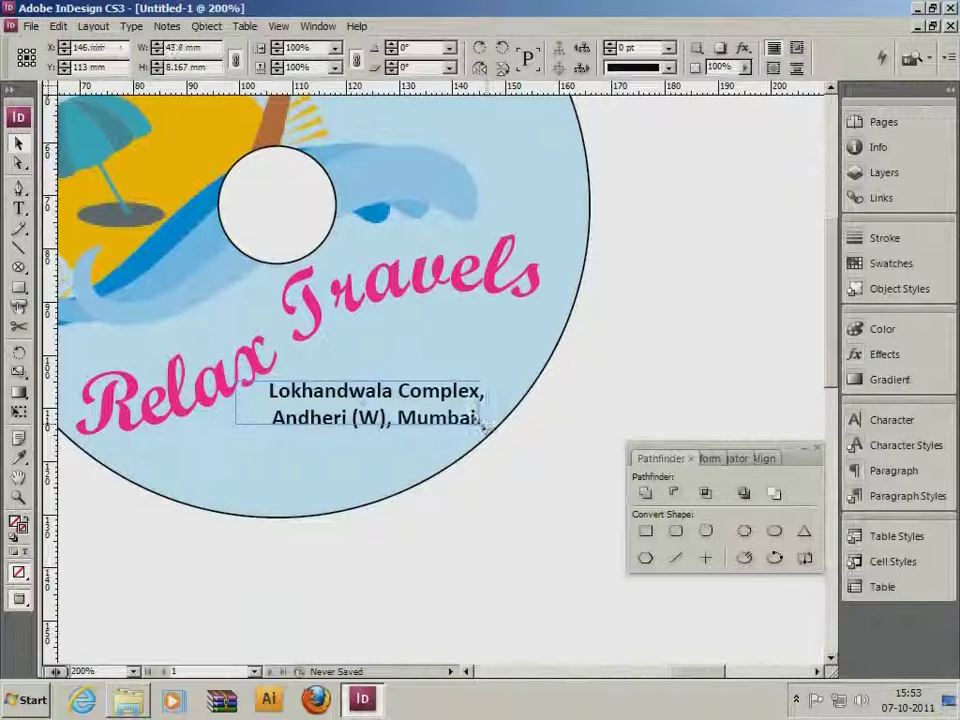
pyautogui.moveTo(482, 425); pyautogui.dragTo(479, 428)
# Move the address clear of the Relax Travels title, rotate the title slightly clockwise and reposition it on the disc
pyautogui.moveTo(411, 397); pyautogui.dragTo(390, 431)
pyautogui.moveTo(250, 357); pyautogui.dragTo(246, 351)
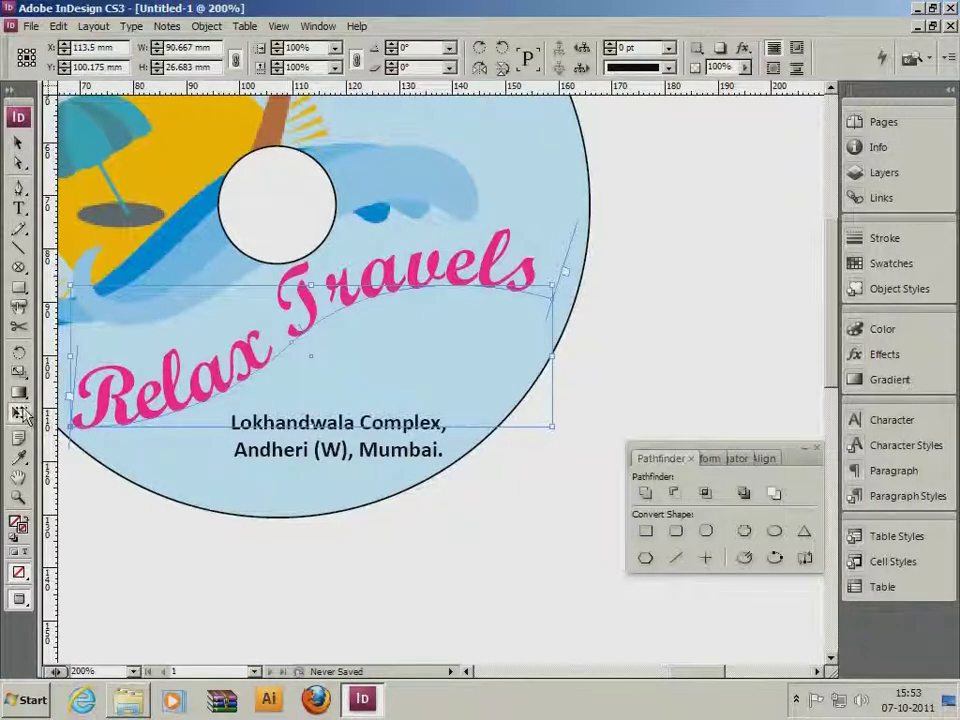
pyautogui.click(19, 352)
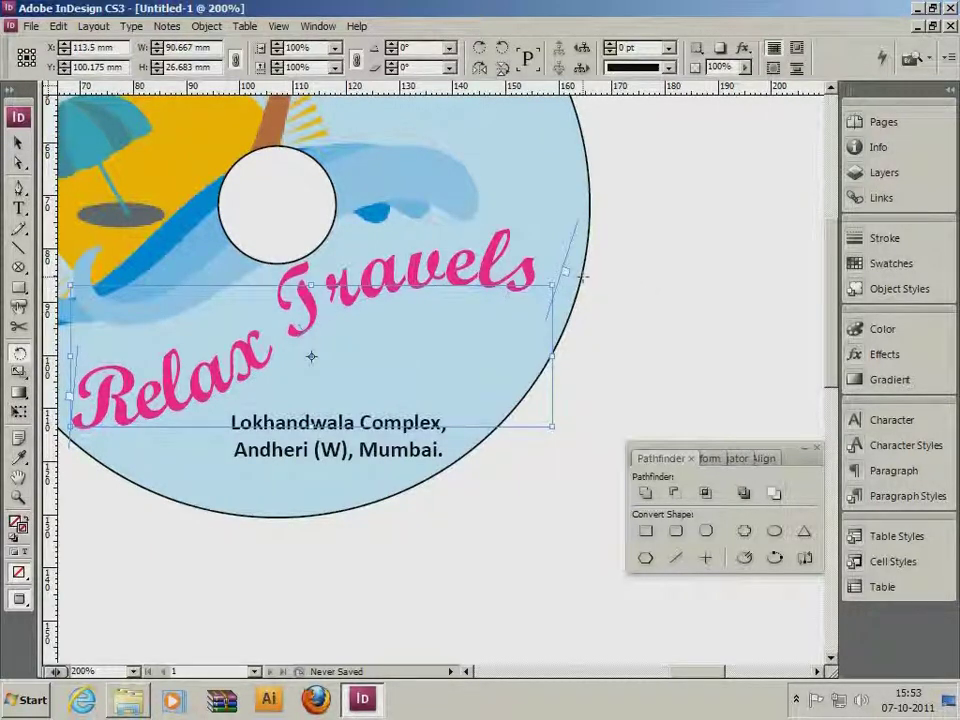
pyautogui.moveTo(552, 284); pyautogui.dragTo(555, 306)
pyautogui.click(18, 143)
pyautogui.moveTo(401, 284); pyautogui.dragTo(412, 287)
# Move the address below the word Travels and set both of its lines to 10 pt
pyautogui.moveTo(369, 433); pyautogui.dragTo(452, 352)
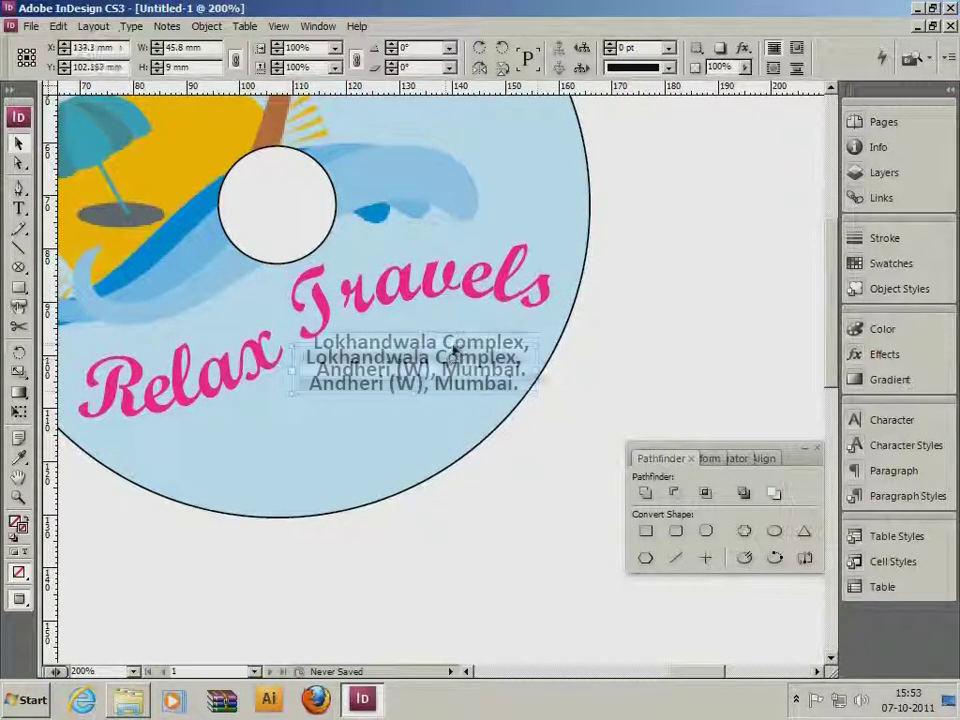
pyautogui.tripleClick(422, 347)
pyautogui.moveTo(527, 373); pyautogui.dragTo(221, 331)
pyautogui.click(212, 53)
pyautogui.click(212, 53)
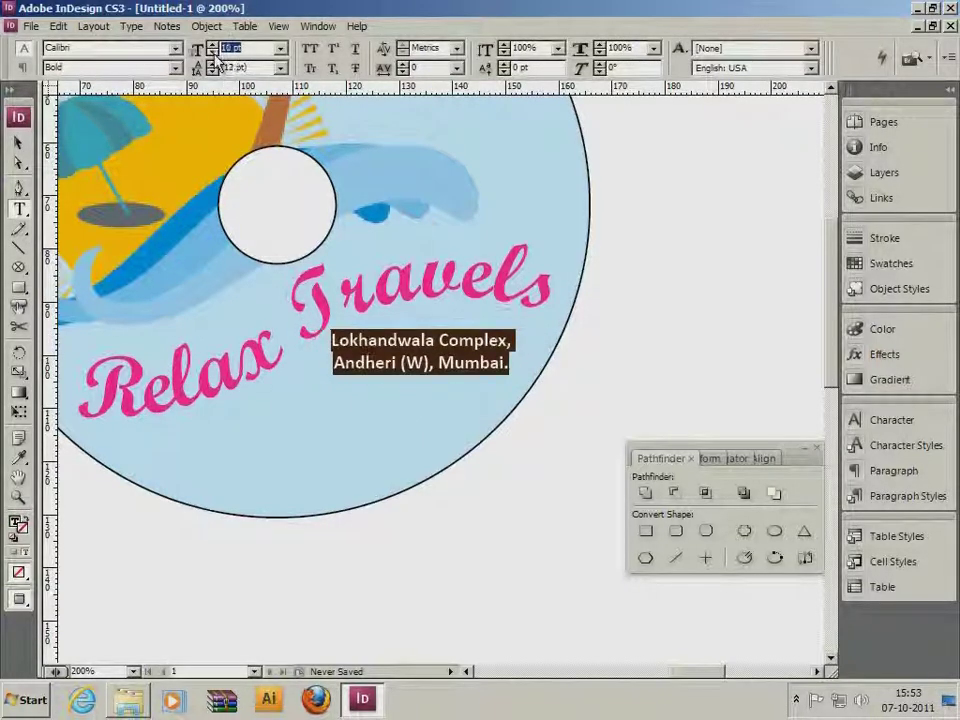
# Shrink the address frame to about 39 mm by 7.5 mm, place it just under Travels, and deselect it
pyautogui.press('Escape')
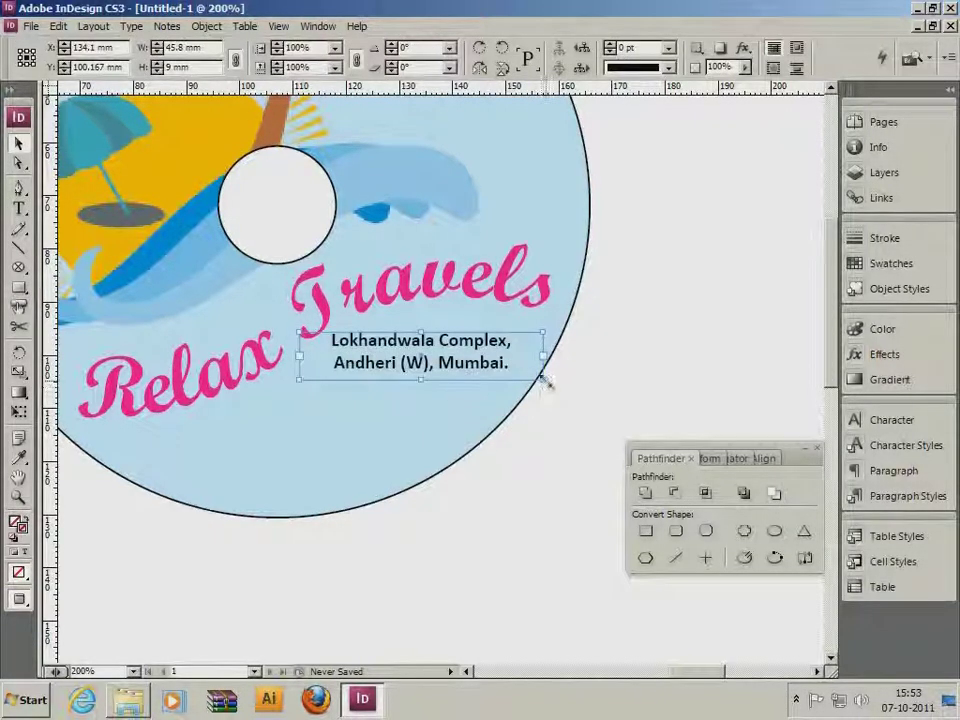
pyautogui.moveTo(544, 379); pyautogui.dragTo(508, 372)
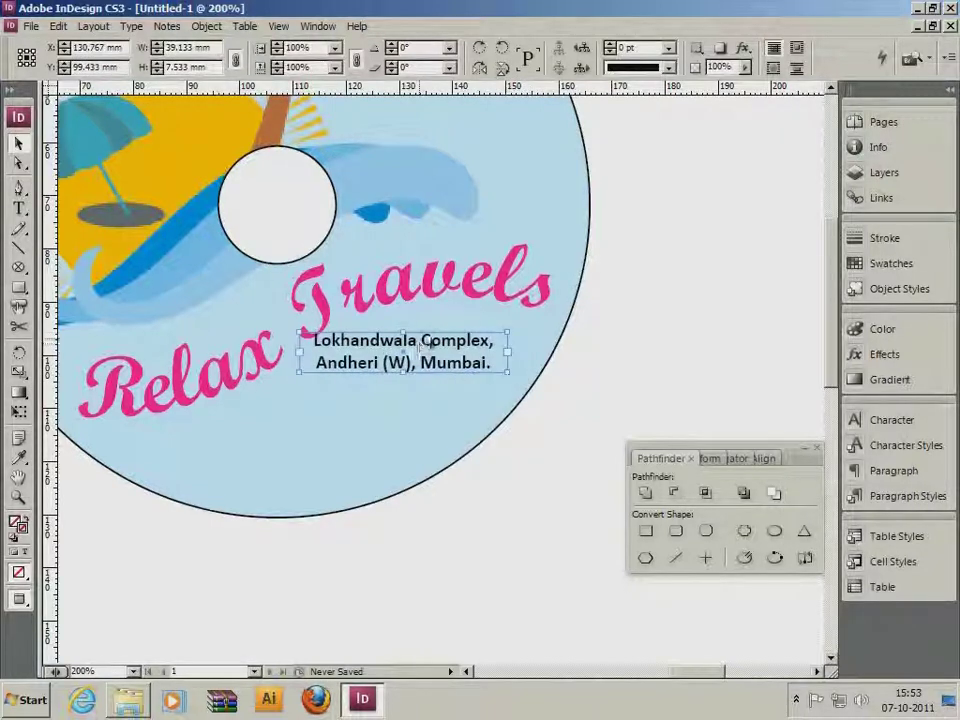
pyautogui.moveTo(425, 346); pyautogui.dragTo(478, 335)
pyautogui.click(688, 364)
# Select the whole disc artwork with its title and address, group it, and deselect the group
pyautogui.keyDown('ctrl'); pyautogui.keyDown('alt'); pyautogui.click(307, 289); pyautogui.keyUp('alt'); pyautogui.keyUp('ctrl')
pyautogui.keyDown('ctrl'); pyautogui.keyDown('alt'); pyautogui.click(307, 287); pyautogui.keyUp('alt'); pyautogui.keyUp('ctrl')
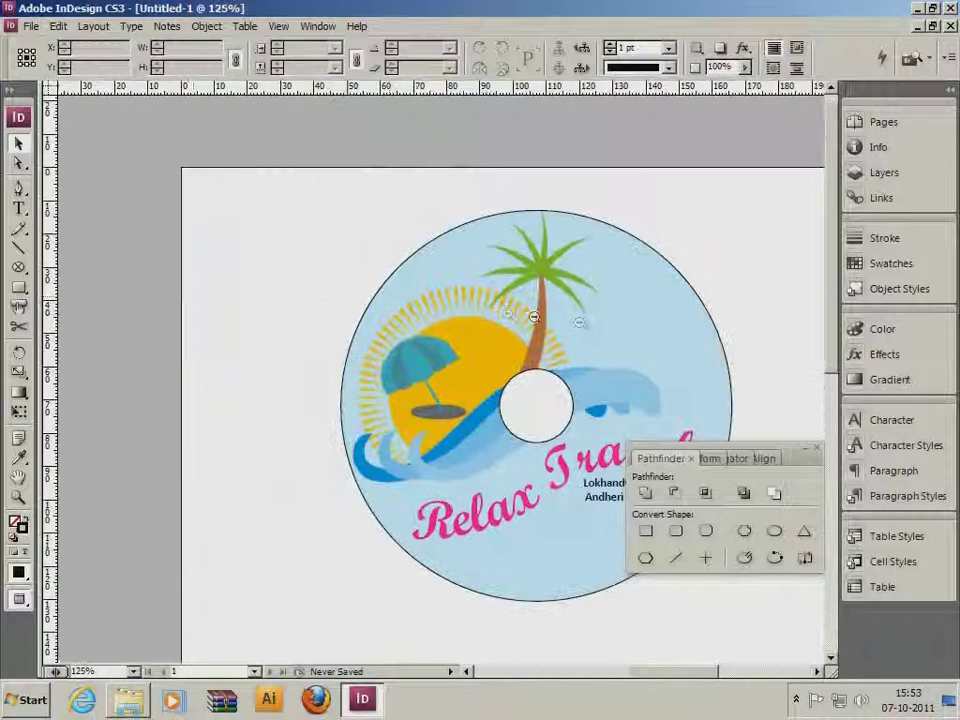
pyautogui.keyDown('alt'); pyautogui.click(579, 330); pyautogui.keyUp('alt')
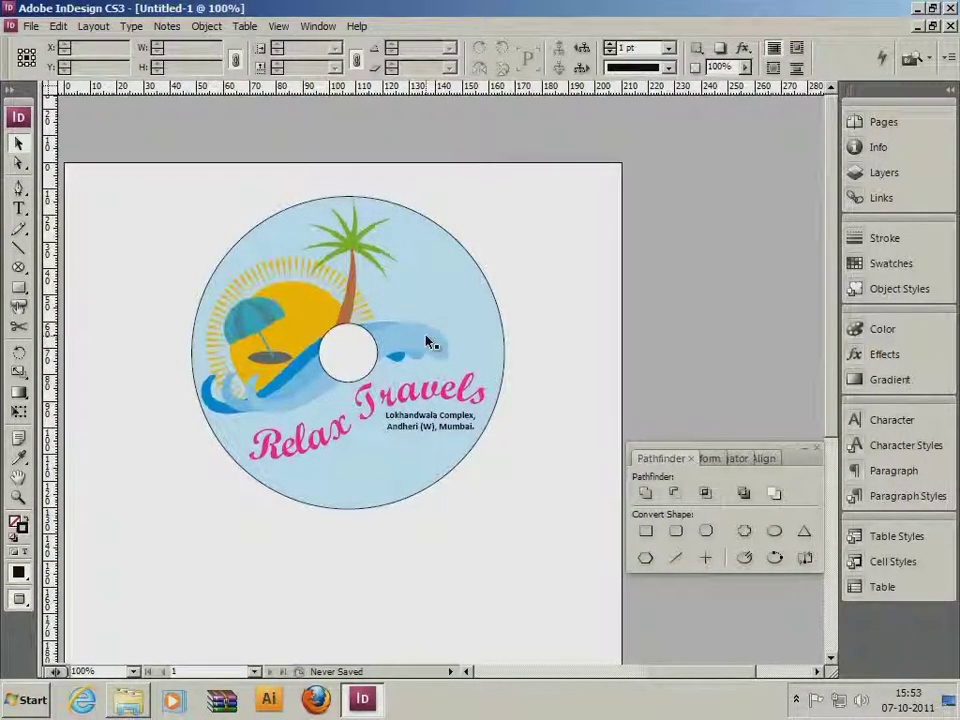
pyautogui.scroll(-3, 400, 360)
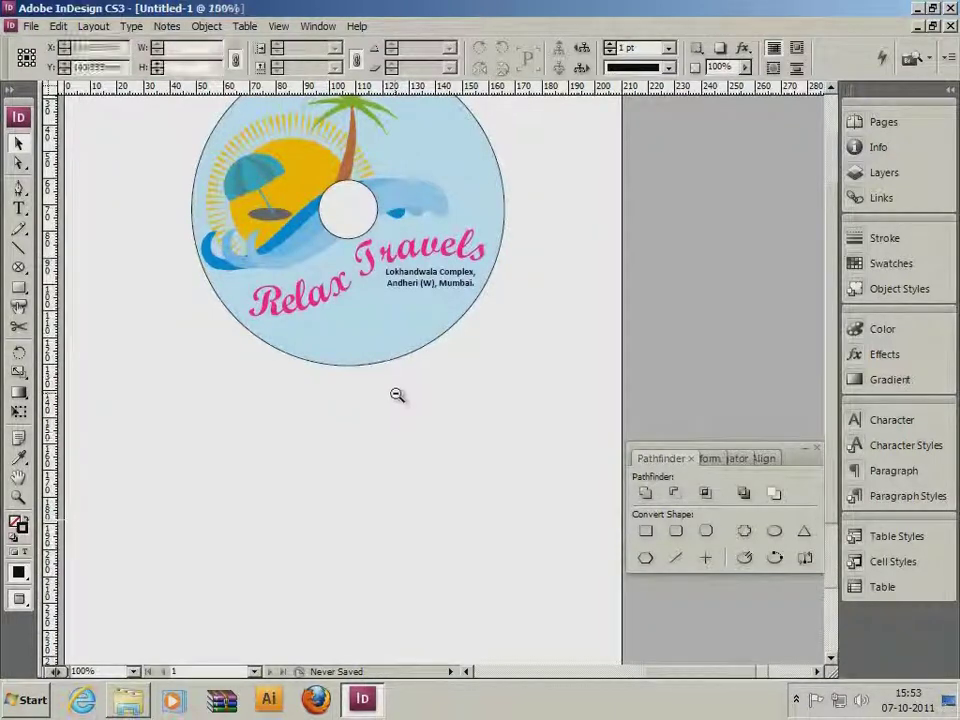
pyautogui.keyDown('alt'); pyautogui.click(476, 371); pyautogui.keyUp('alt')
pyautogui.keyDown('alt'); pyautogui.click(476, 371); pyautogui.keyUp('alt')
pyautogui.moveTo(541, 393); pyautogui.dragTo(292, 214)
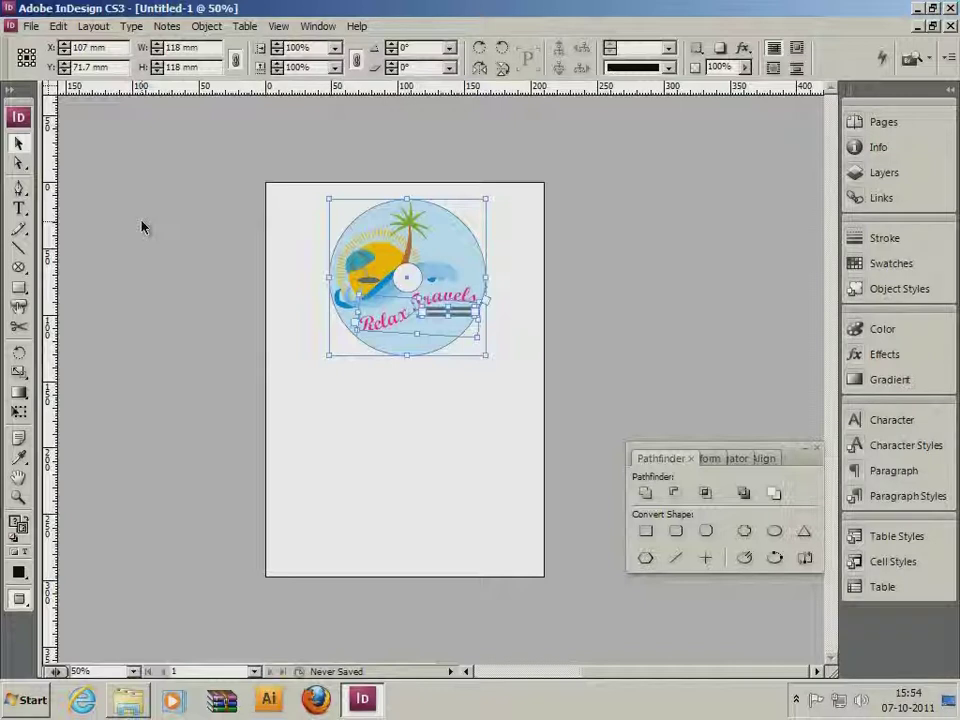
pyautogui.hotkey('ctrl', 'g')
pyautogui.click(636, 303)
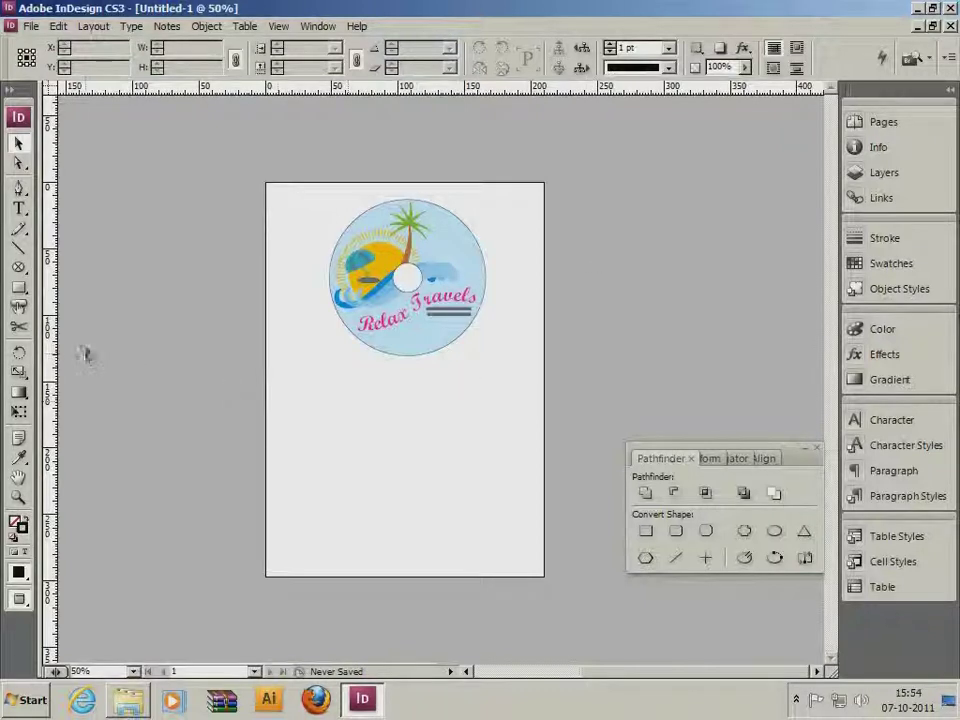
# Draw a circular frame below the finished disc, give it a [Black] stroke, and set its diameter to 118 mm
pyautogui.moveTo(346, 402)
pyautogui.mouseDown()
pyautogui.moveTo(440, 545)
pyautogui.moveTo(505, 578)
pyautogui.mouseUp()
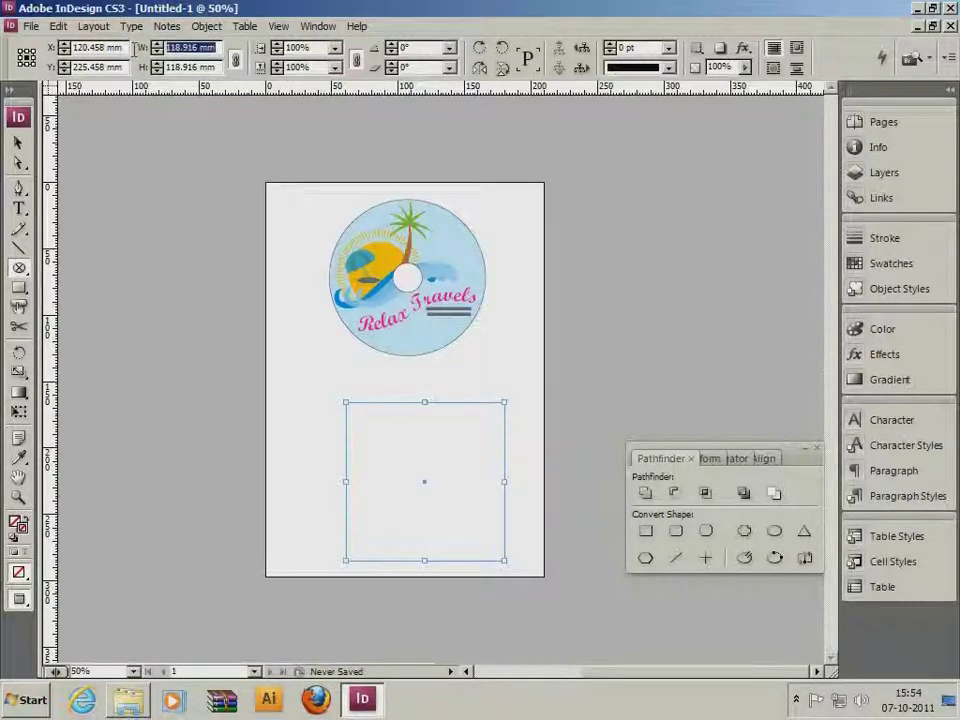
pyautogui.press('Return')
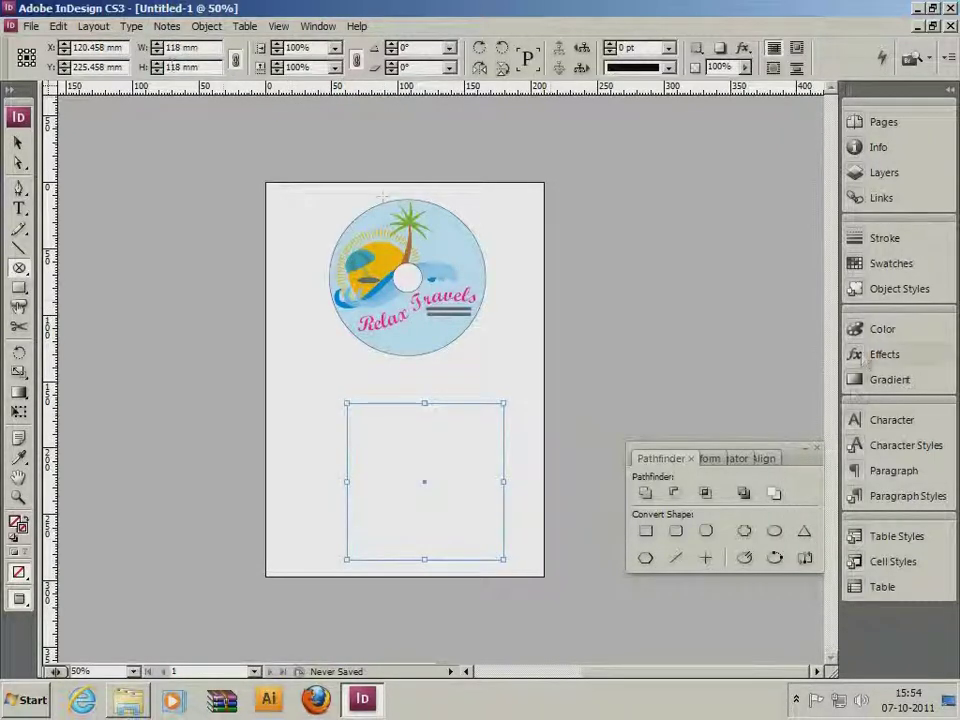
pyautogui.click(890, 263)
pyautogui.click(685, 323)
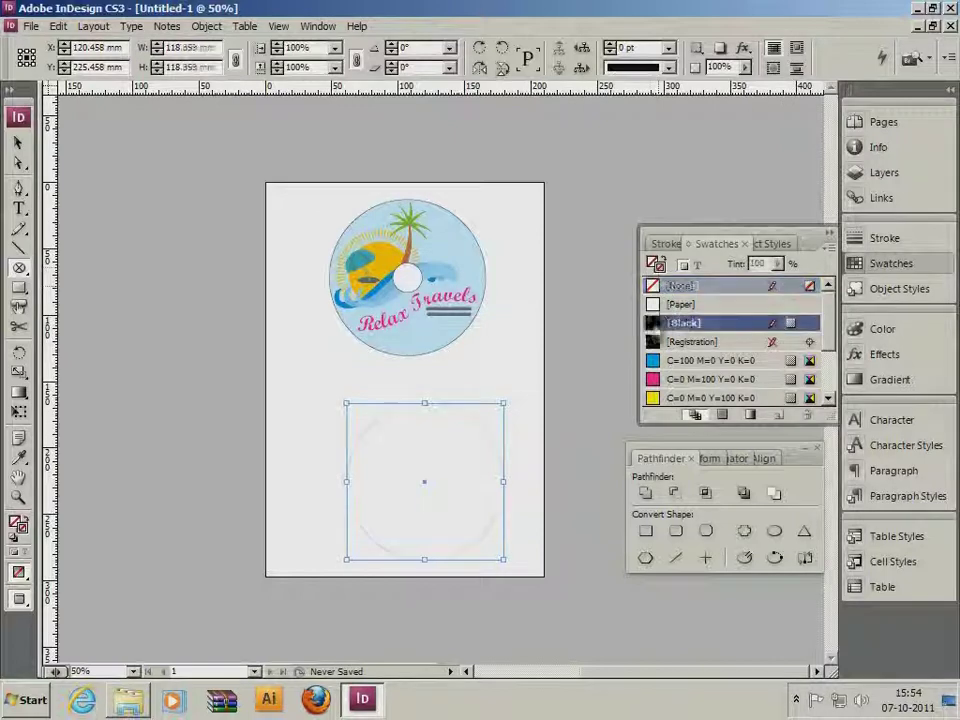
pyautogui.click(18, 143)
pyautogui.moveTo(215, 47); pyautogui.dragTo(128, 47)
pyautogui.write('118')
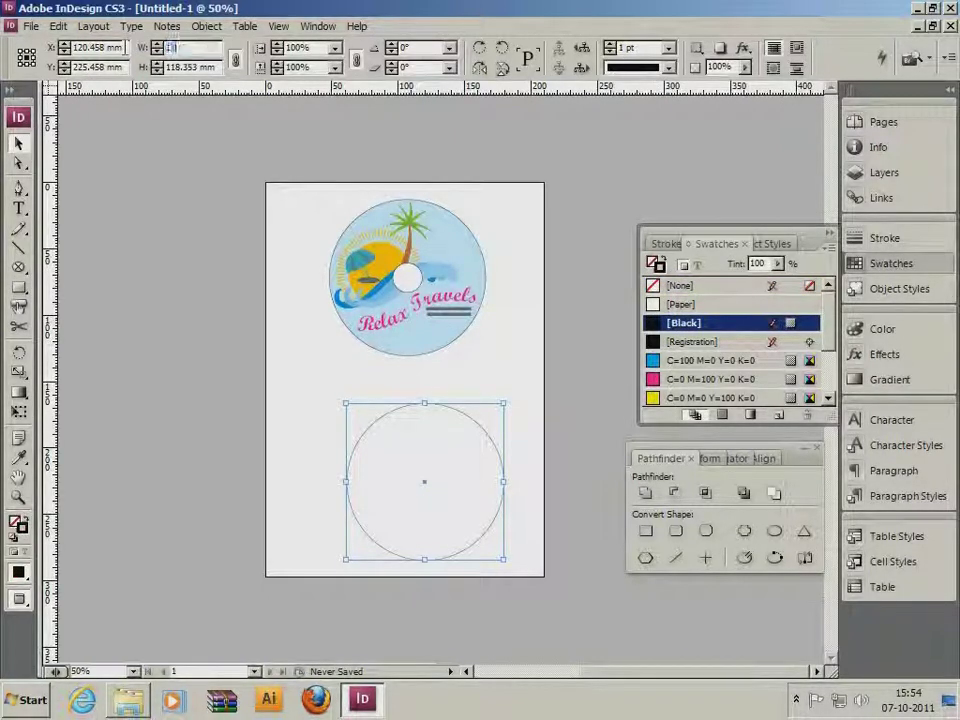
pyautogui.press('Return')
# Duplicate the 118 mm circle and set the copy's diameter to 44 mm
pyautogui.click(58, 26)
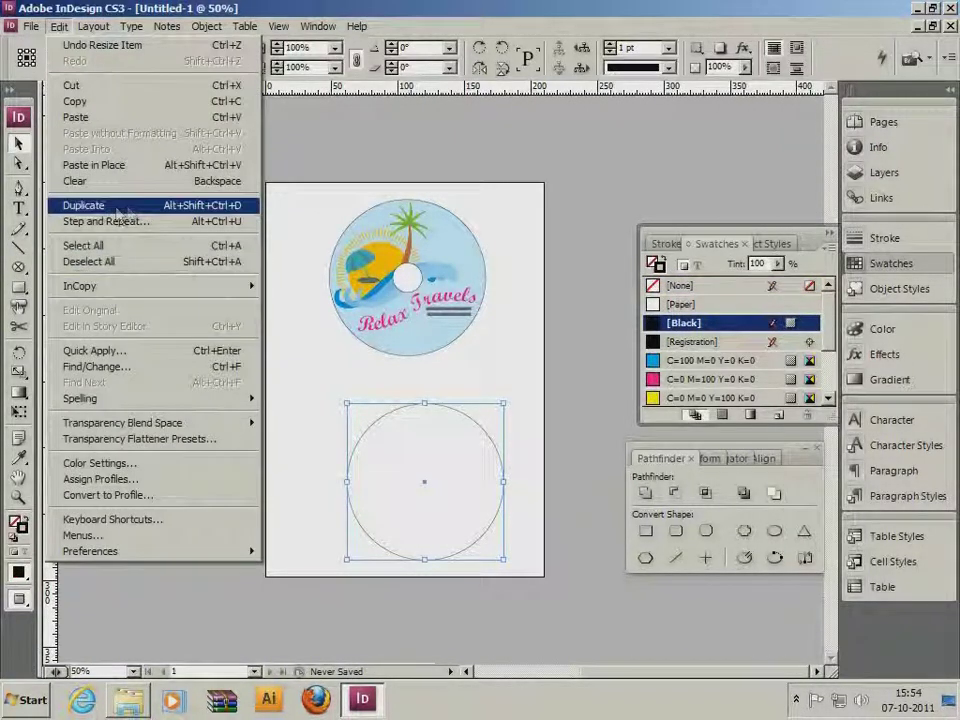
pyautogui.click(166, 210)
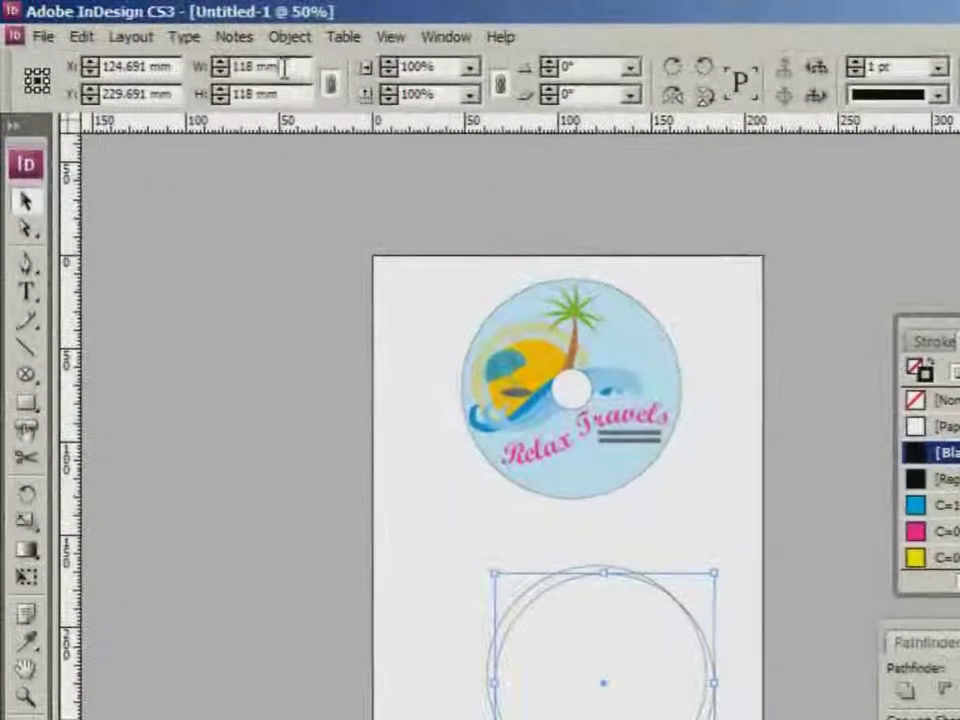
pyautogui.moveTo(284, 67); pyautogui.dragTo(214, 75)
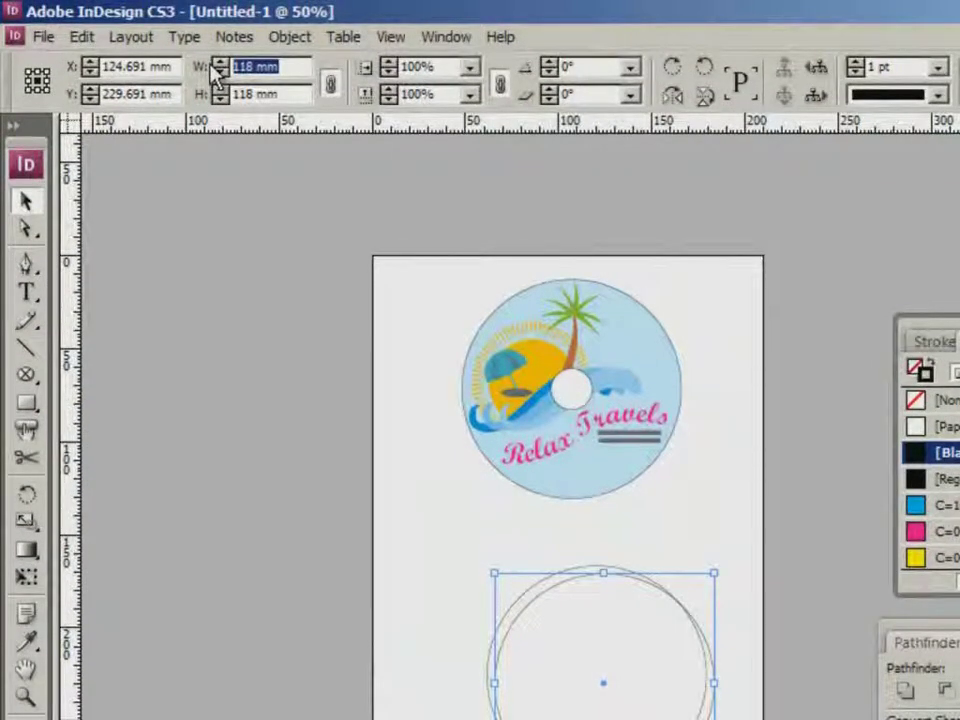
pyautogui.write('44')
pyautogui.press('Return')
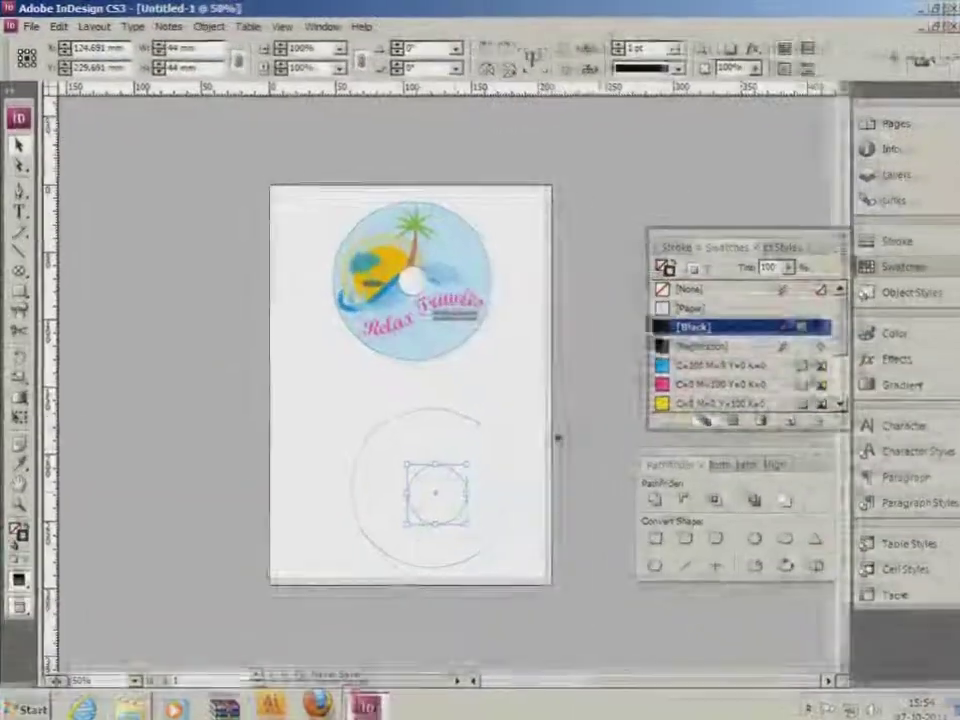
# Select both new circles and align their centres horizontally and vertically to the selection
pyautogui.moveTo(404, 512); pyautogui.dragTo(403, 511)
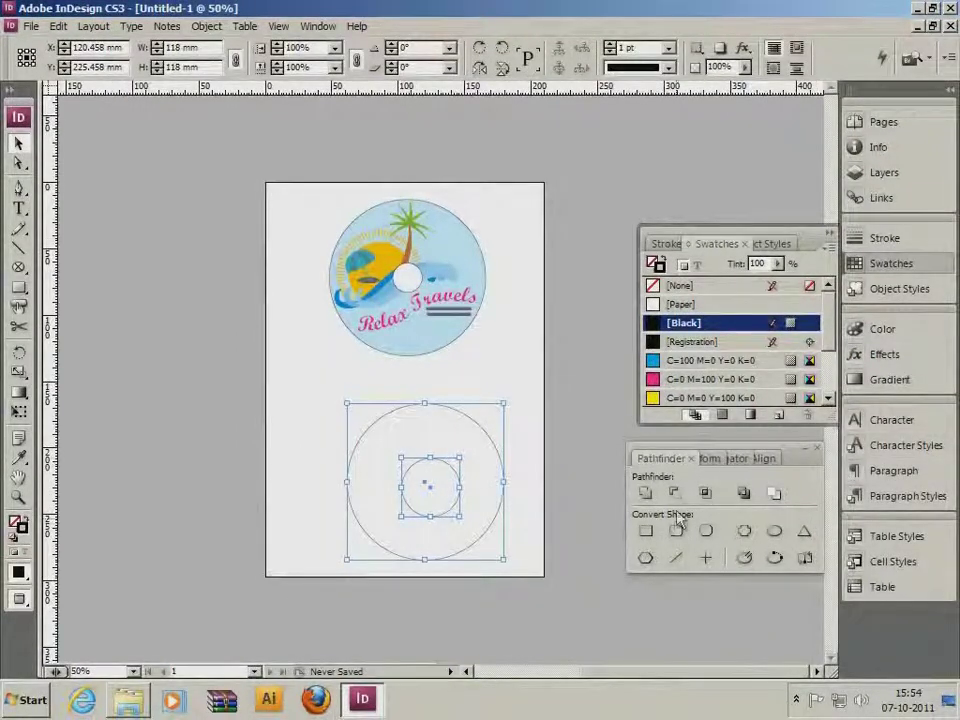
pyautogui.click(770, 460)
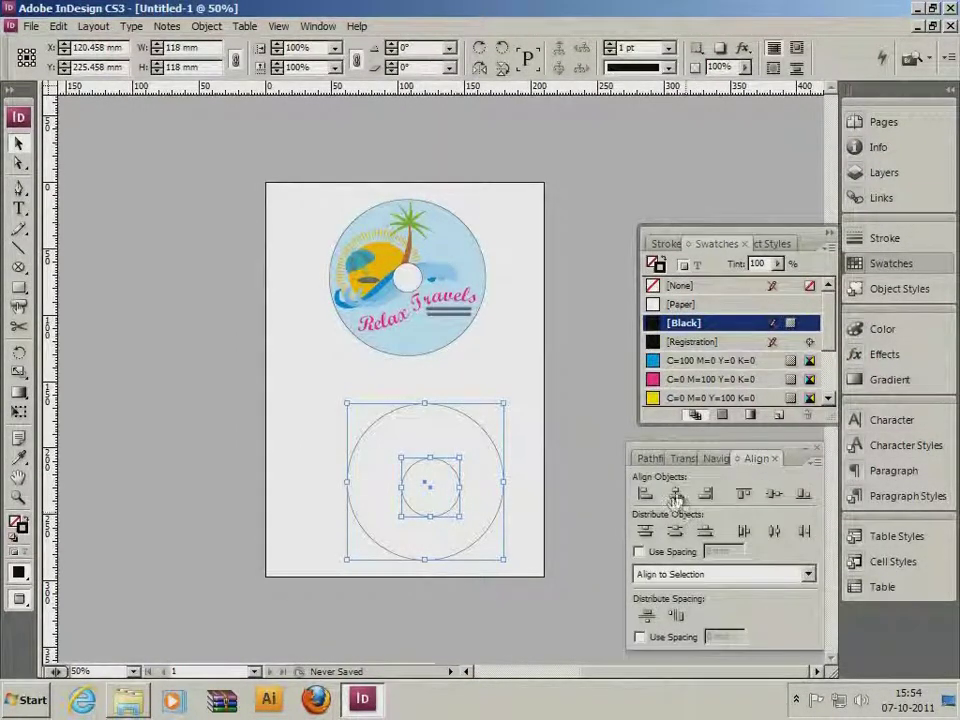
pyautogui.click(676, 494)
pyautogui.click(775, 494)
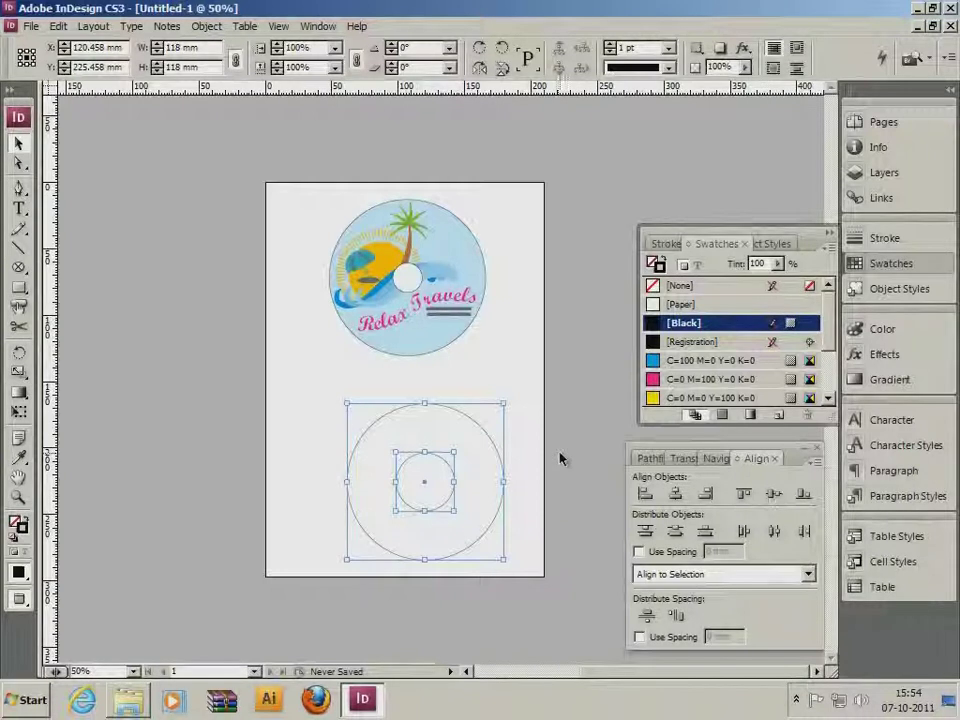
# Move both circles slightly up and left on the page, and combine them into a ring with Exclude Overlap
pyautogui.moveTo(495, 452)
pyautogui.mouseDown()
pyautogui.moveTo(474, 444)
pyautogui.moveTo(482, 444)
pyautogui.mouseUp()
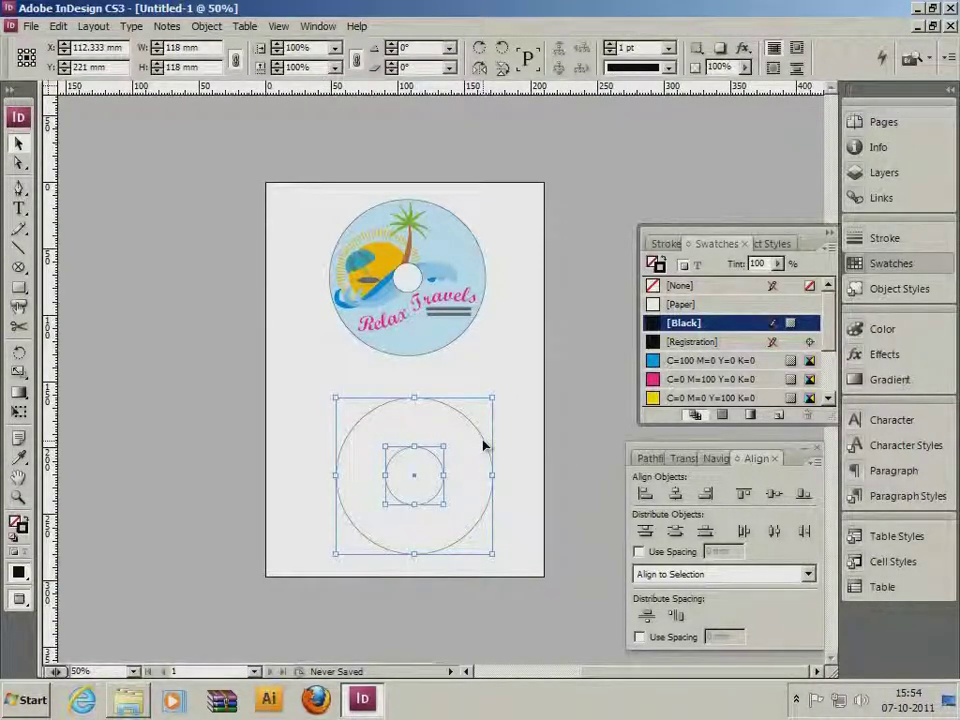
pyautogui.click(642, 458)
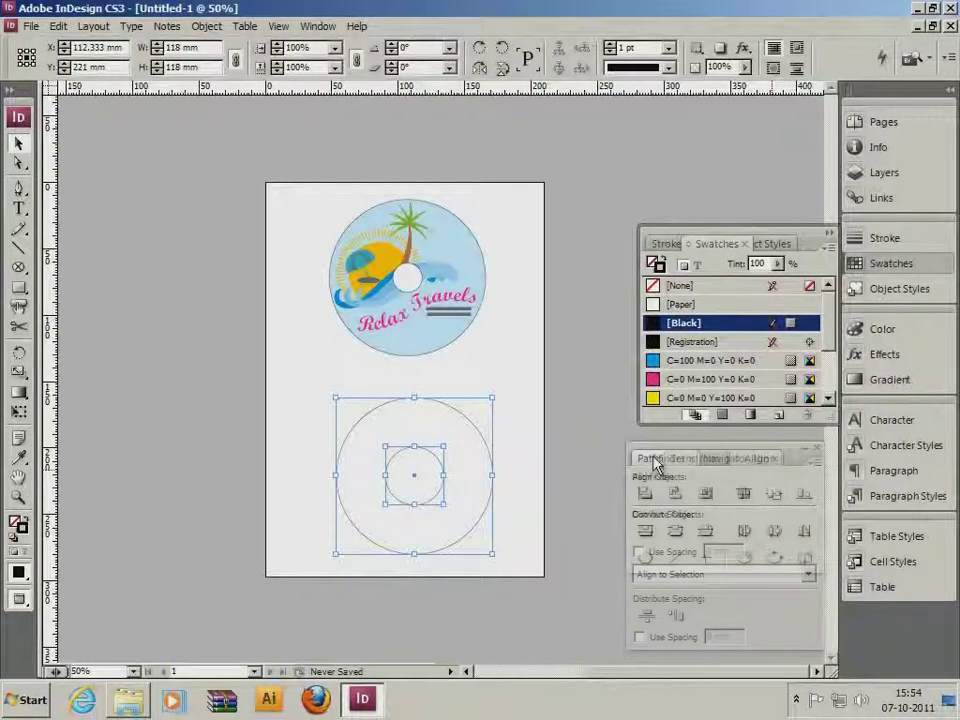
pyautogui.click(744, 494)
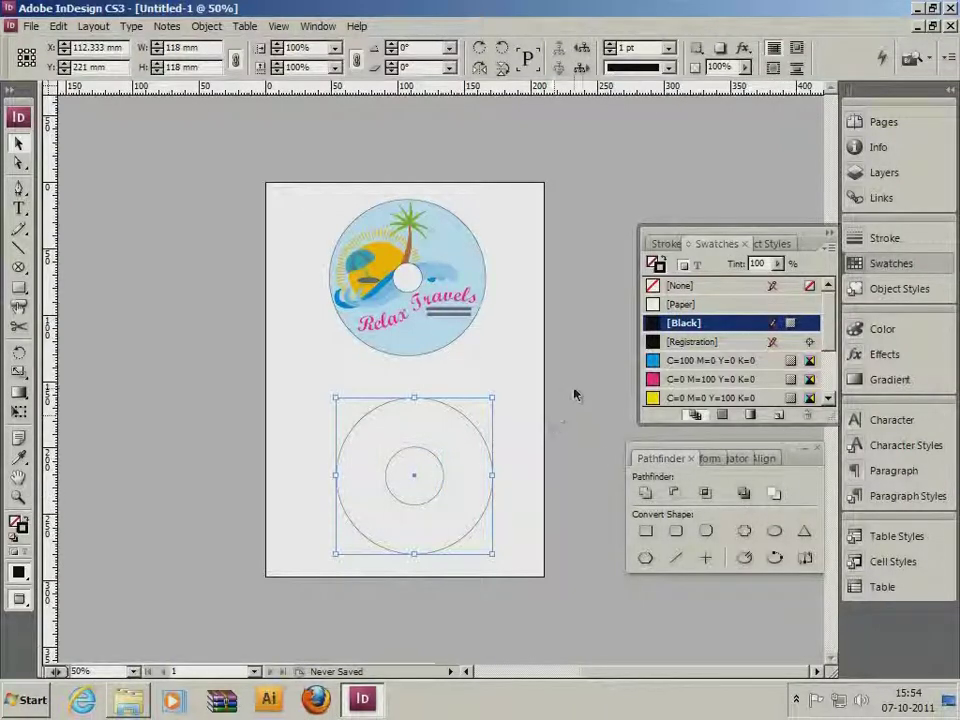
# Place the Travel Logo file from the Creating CD Onbody folder inside the ring and return to the layout
pyautogui.hotkey('alt', 'Tab')
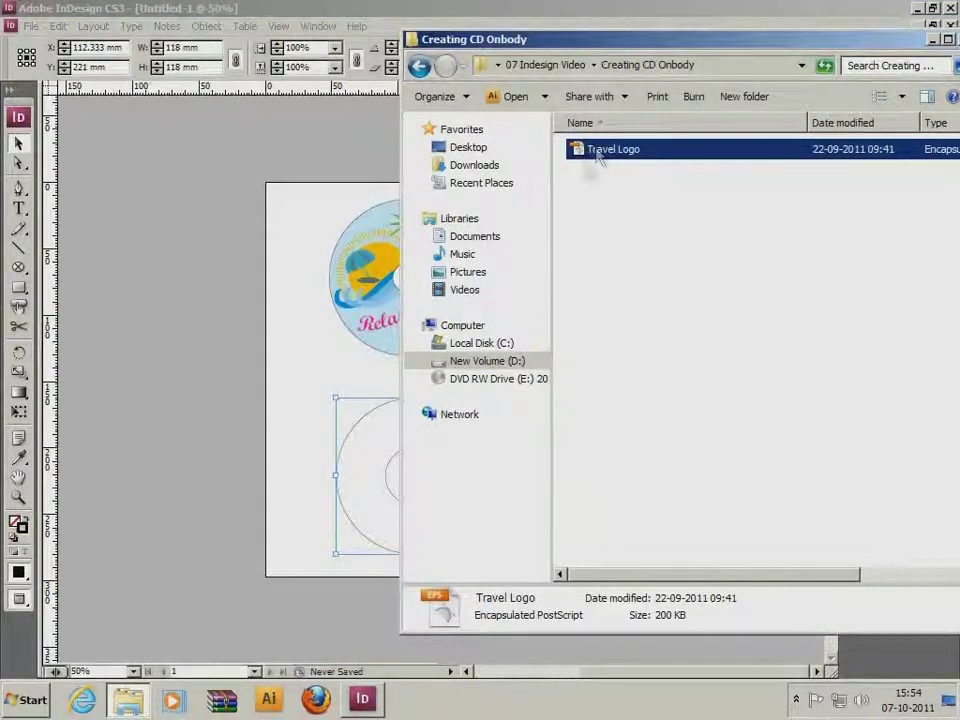
pyautogui.moveTo(598, 158); pyautogui.dragTo(380, 452)
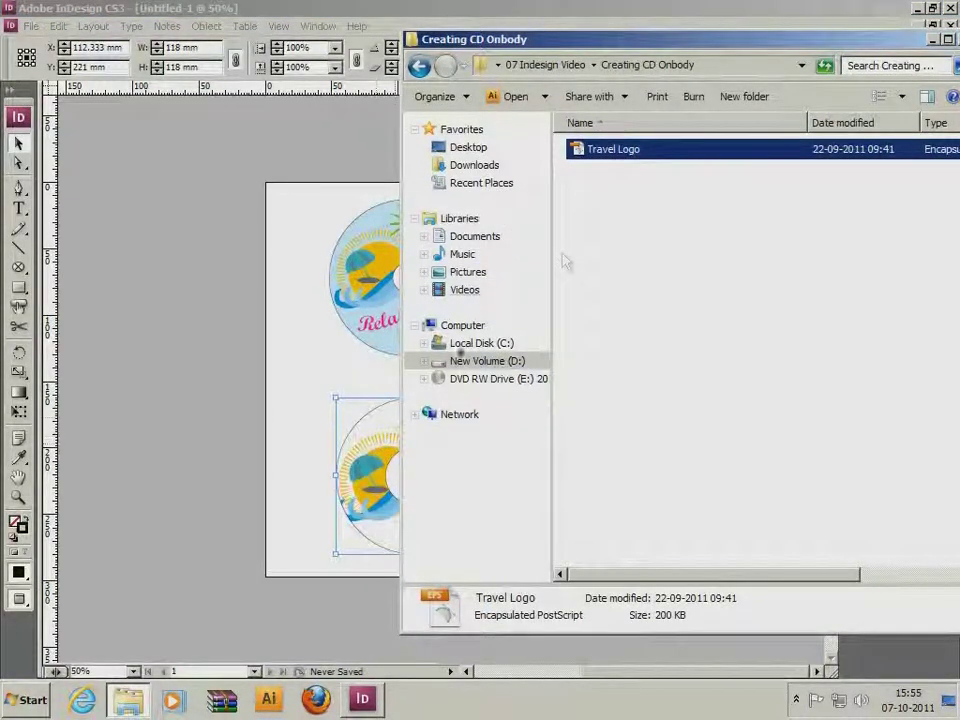
pyautogui.click(936, 42)
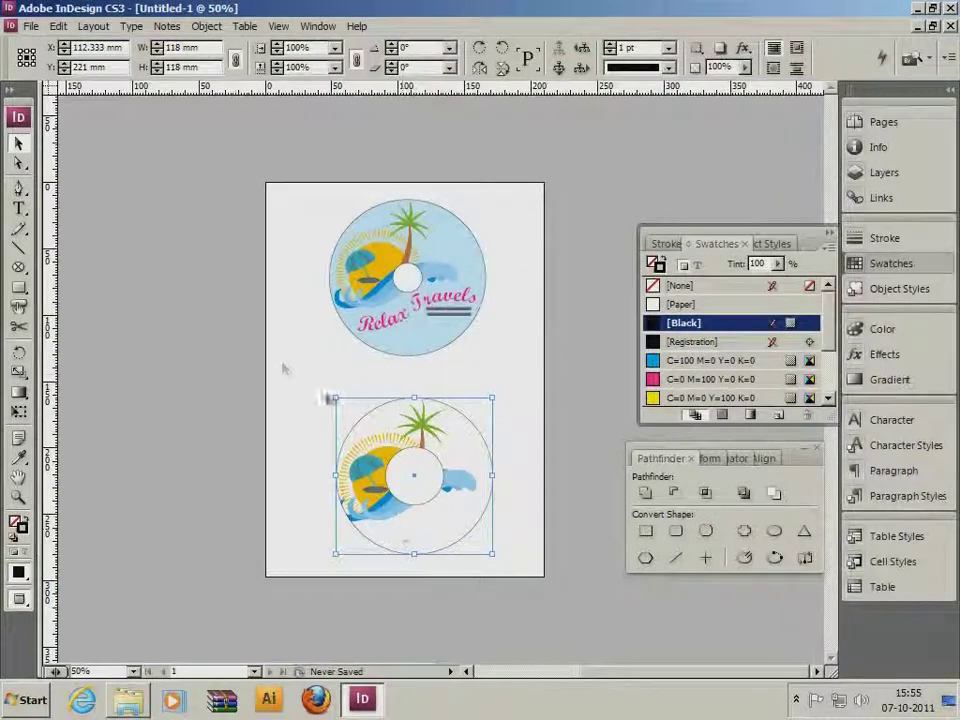
# Select the Travel Logo graphic inside the ring and reposition it slightly lower and further right within the frame
pyautogui.moveTo(224, 325); pyautogui.dragTo(682, 634)
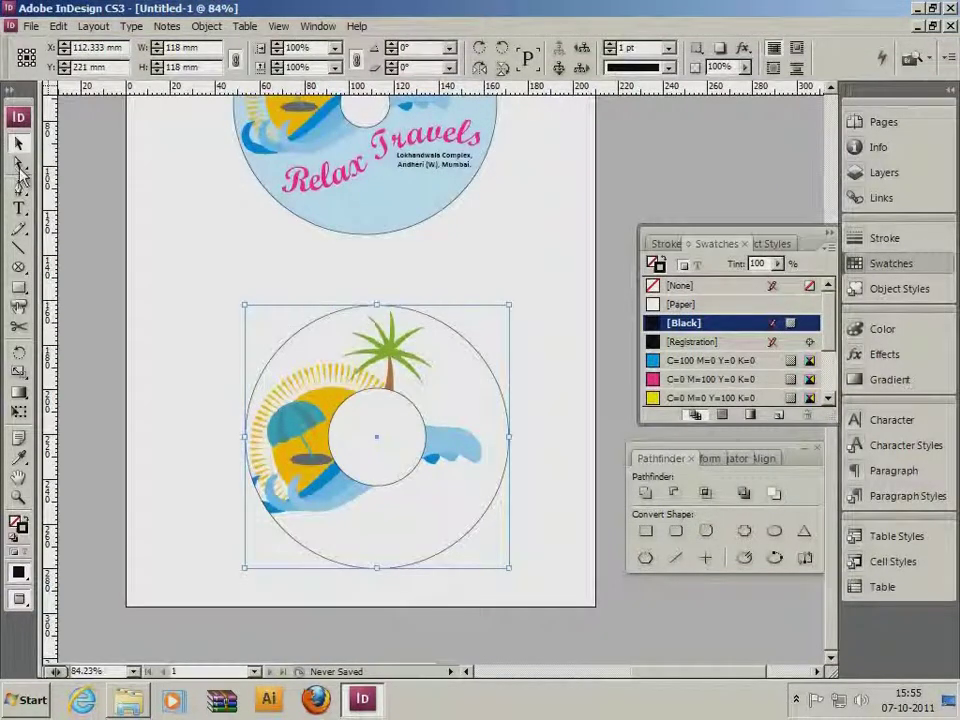
pyautogui.click(19, 167)
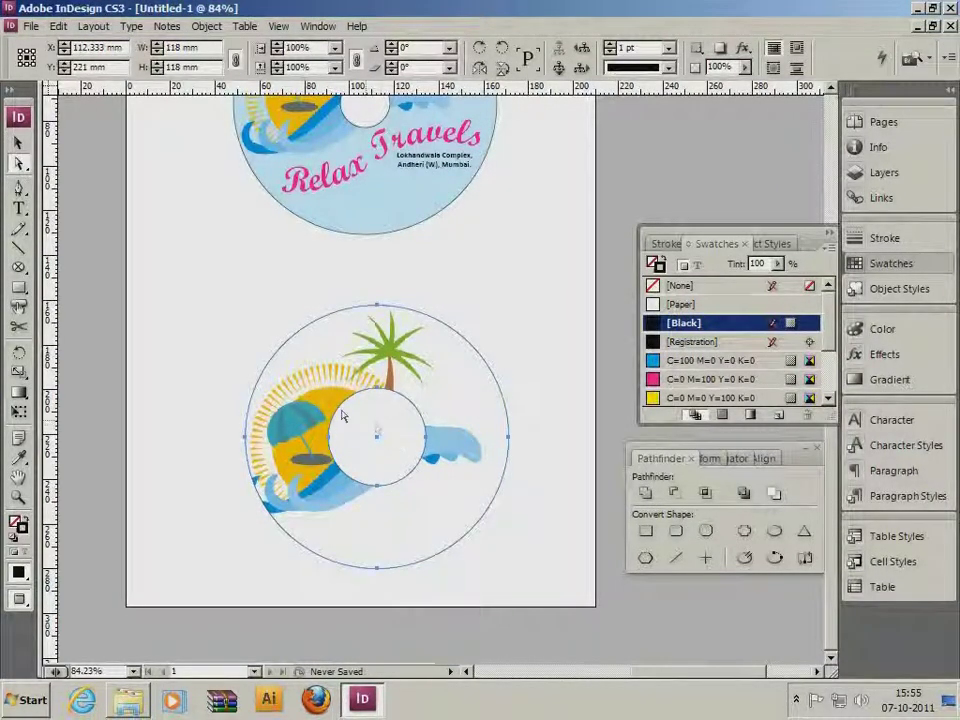
pyautogui.click(342, 416)
pyautogui.moveTo(342, 416); pyautogui.dragTo(310, 456)
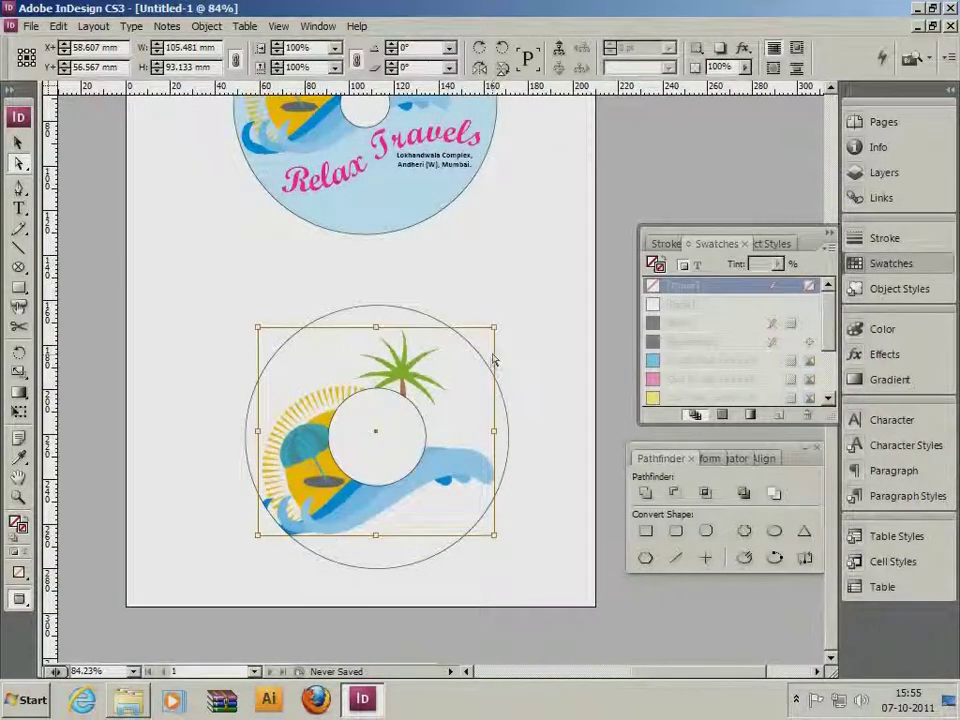
# Scale the logo graphic inside the ring to about 114% and reposition it so the palm and wave surround the hole
pyautogui.moveTo(495, 328); pyautogui.dragTo(422, 390)
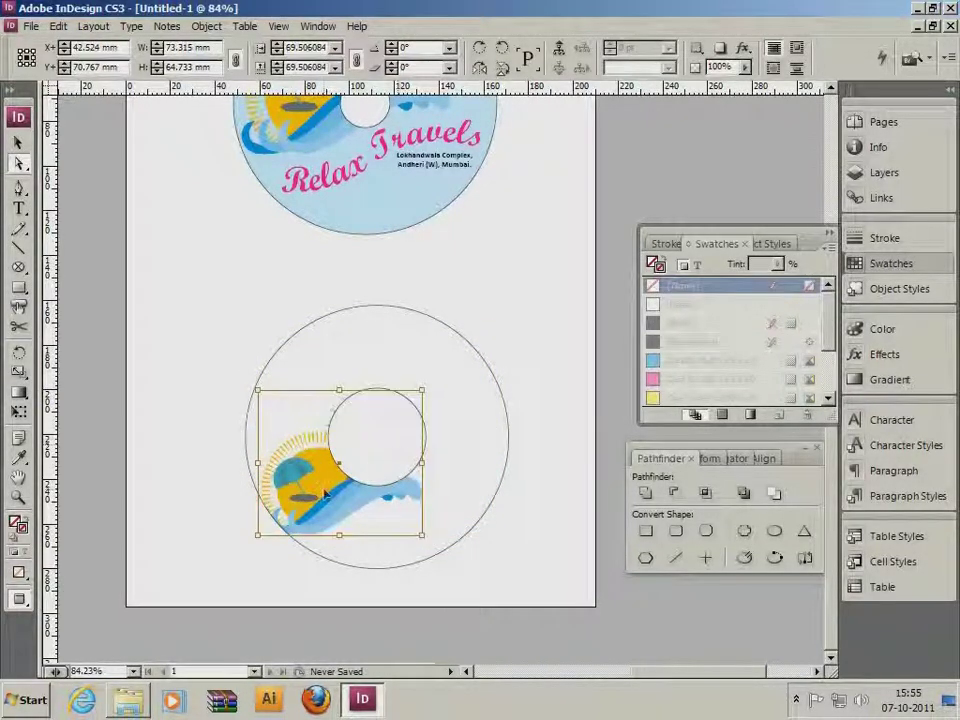
pyautogui.moveTo(324, 490); pyautogui.dragTo(298, 466)
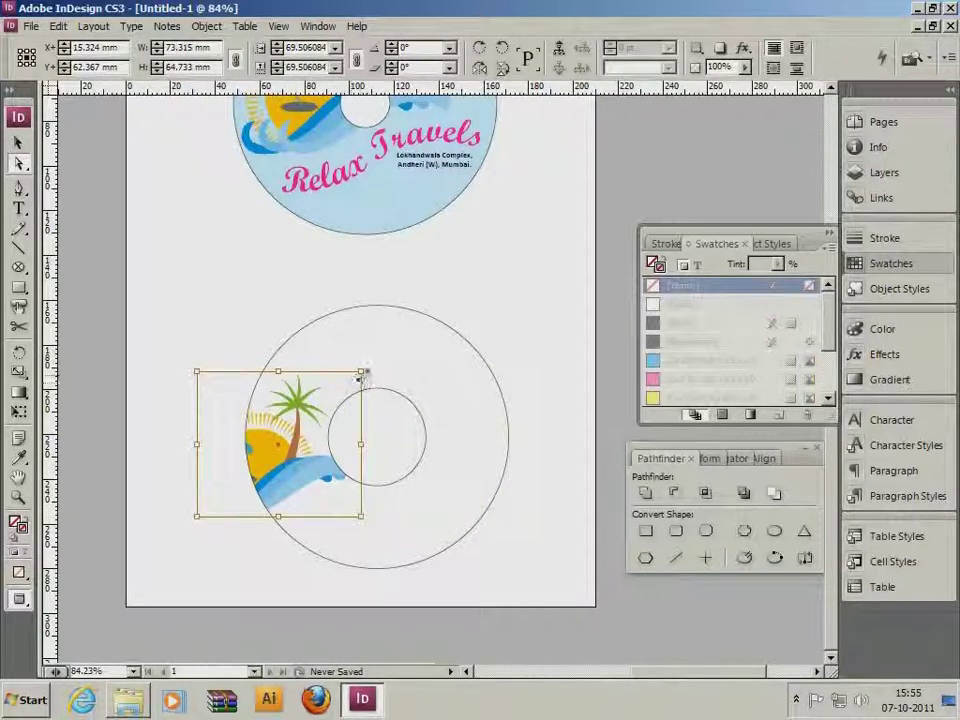
pyautogui.moveTo(364, 368); pyautogui.dragTo(424, 323)
pyautogui.moveTo(328, 475); pyautogui.dragTo(429, 514)
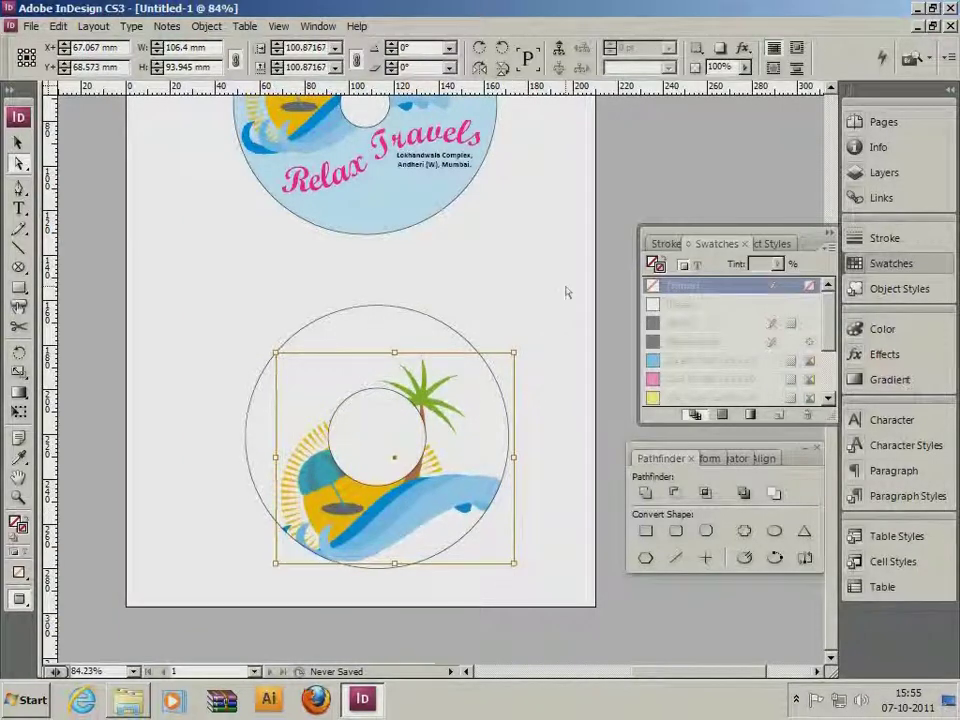
pyautogui.moveTo(515, 352); pyautogui.dragTo(544, 325)
pyautogui.moveTo(446, 499); pyautogui.dragTo(424, 497)
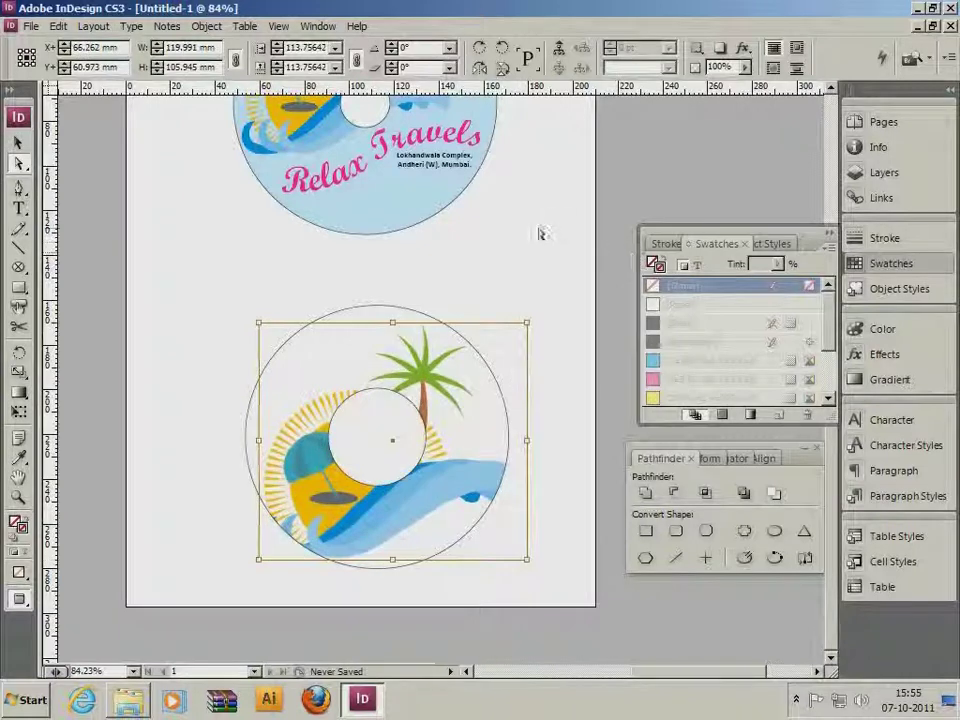
pyautogui.click(514, 270)
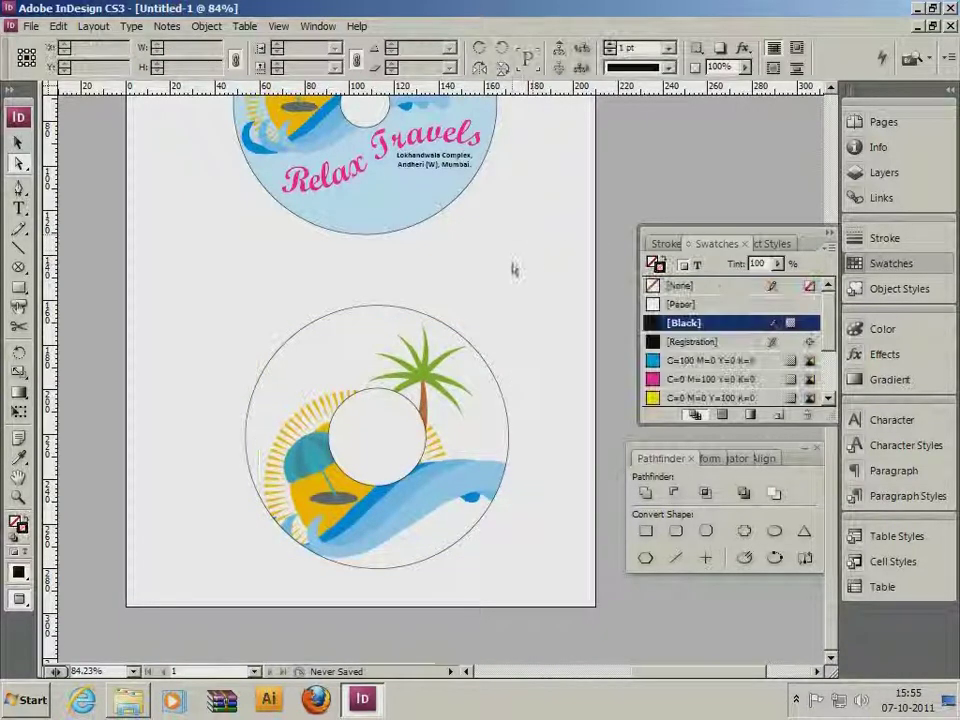
# Draw an open curved path over the upper part of the second disc with the Pen tool and reshape it to follow the disc's edge
pyautogui.click(20, 192)
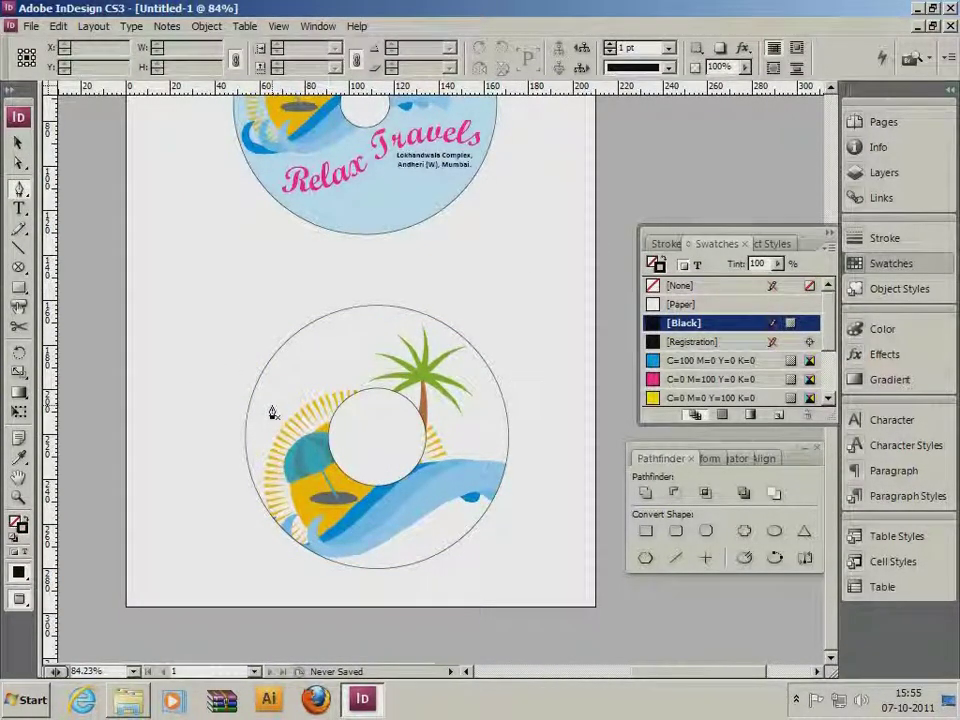
pyautogui.click(270, 406)
pyautogui.moveTo(428, 355)
pyautogui.mouseDown()
pyautogui.moveTo(506, 379)
pyautogui.moveTo(540, 416)
pyautogui.moveTo(538, 444)
pyautogui.moveTo(508, 484)
pyautogui.moveTo(522, 478)
pyautogui.mouseUp()
pyautogui.click(21, 165)
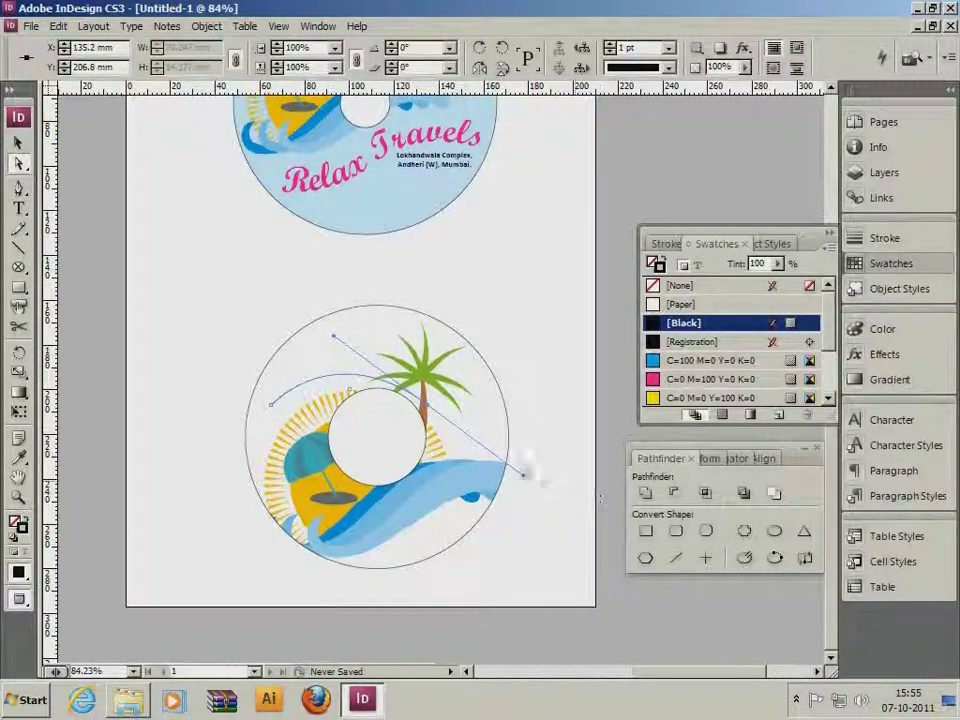
pyautogui.moveTo(428, 409); pyautogui.dragTo(435, 350)
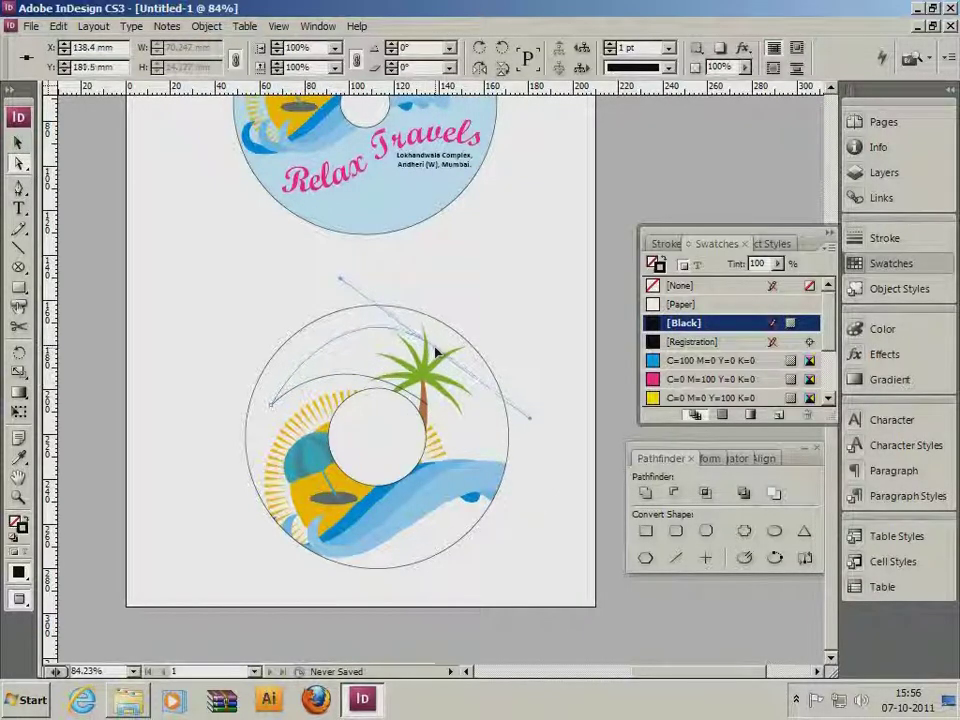
pyautogui.moveTo(341, 280); pyautogui.dragTo(321, 297)
pyautogui.moveTo(274, 408); pyautogui.dragTo(275, 409)
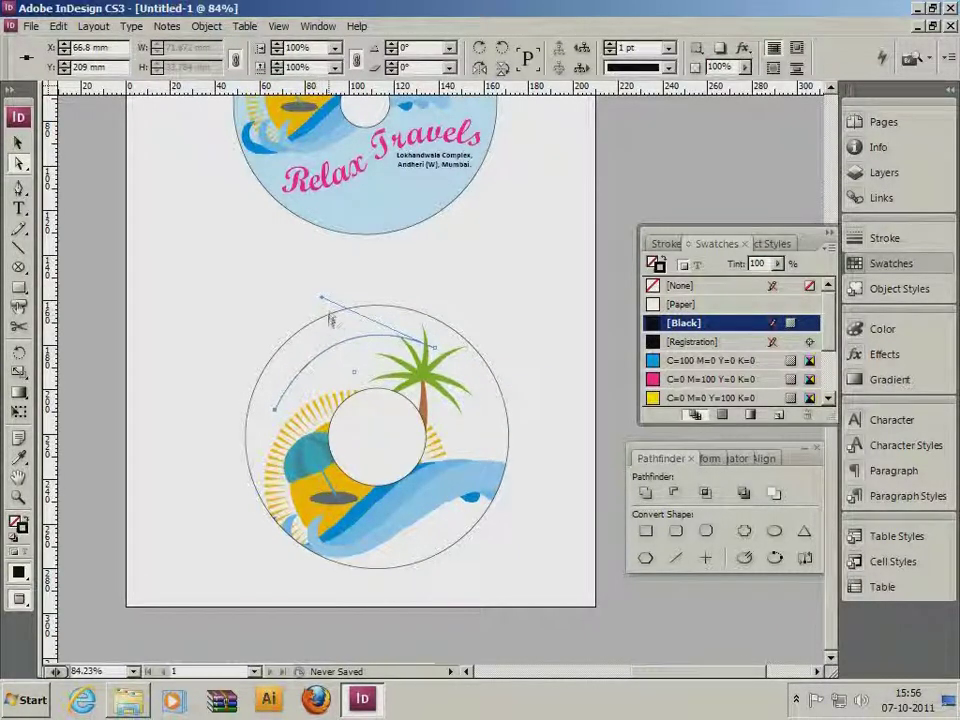
pyautogui.moveTo(321, 298)
pyautogui.mouseDown()
pyautogui.moveTo(338, 301)
pyautogui.moveTo(309, 299)
pyautogui.mouseUp()
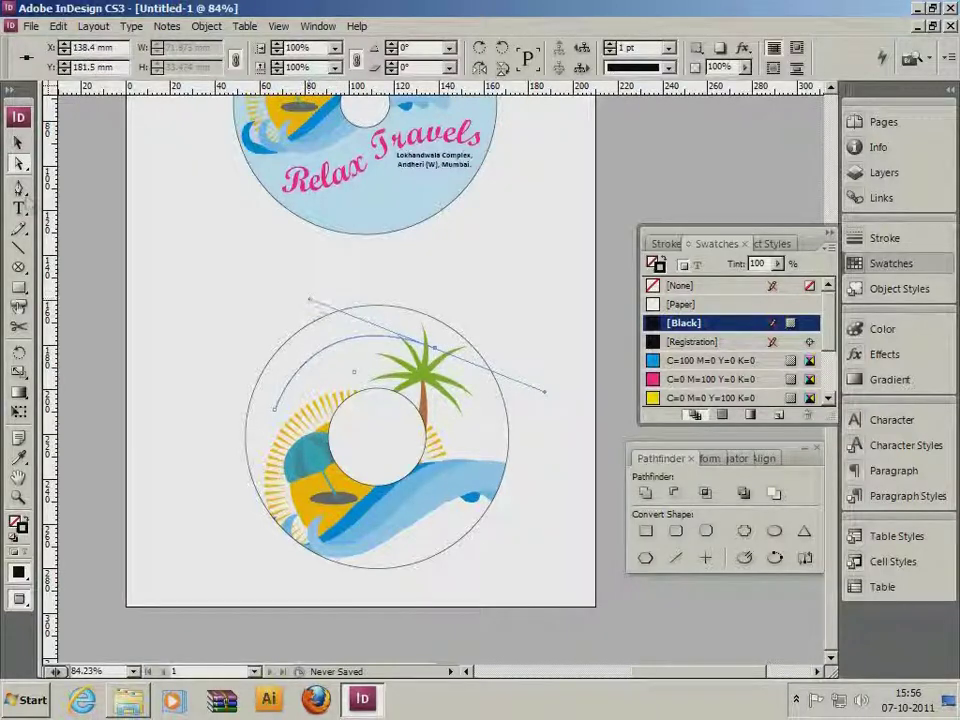
# Copy the Relax Travels text from the first disc and paste it along the new curve as type on a path
pyautogui.click(20, 209)
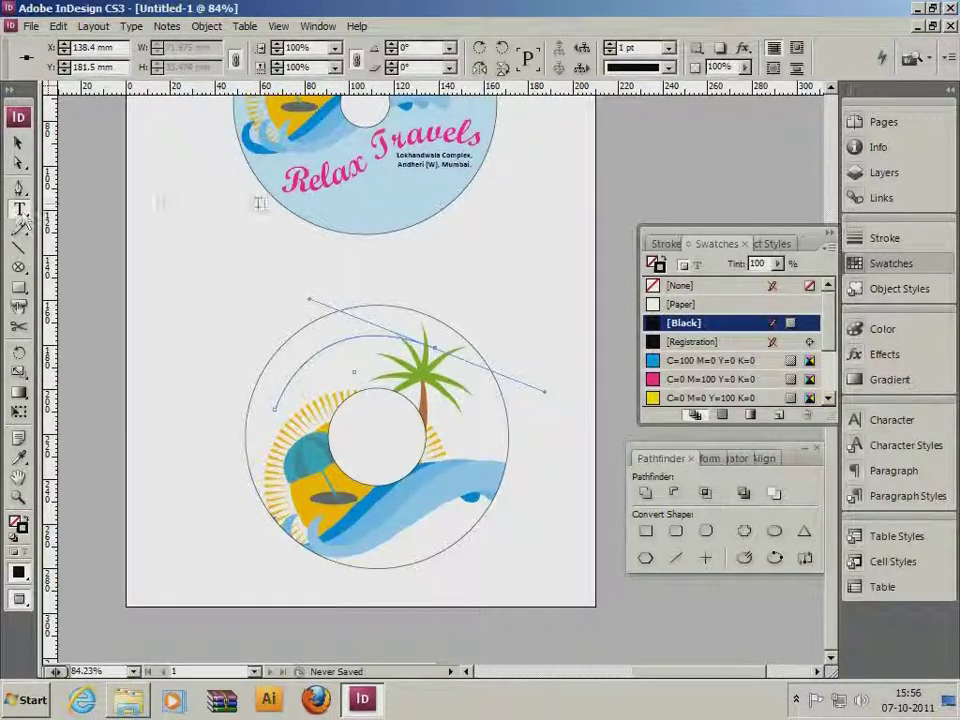
pyautogui.tripleClick(320, 183)
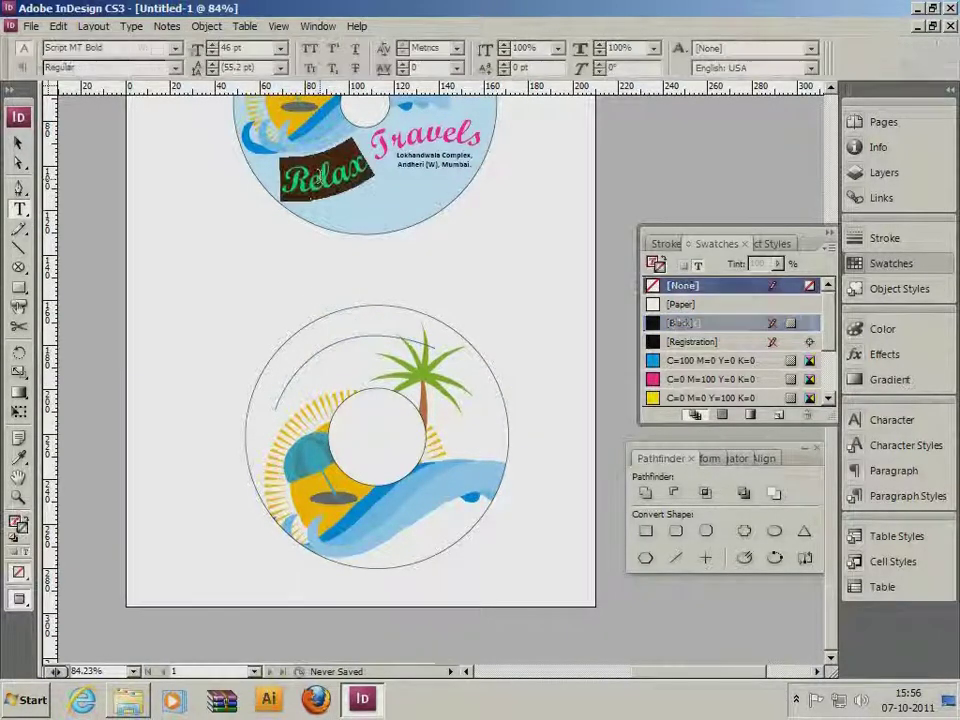
pyautogui.rightClick(320, 186)
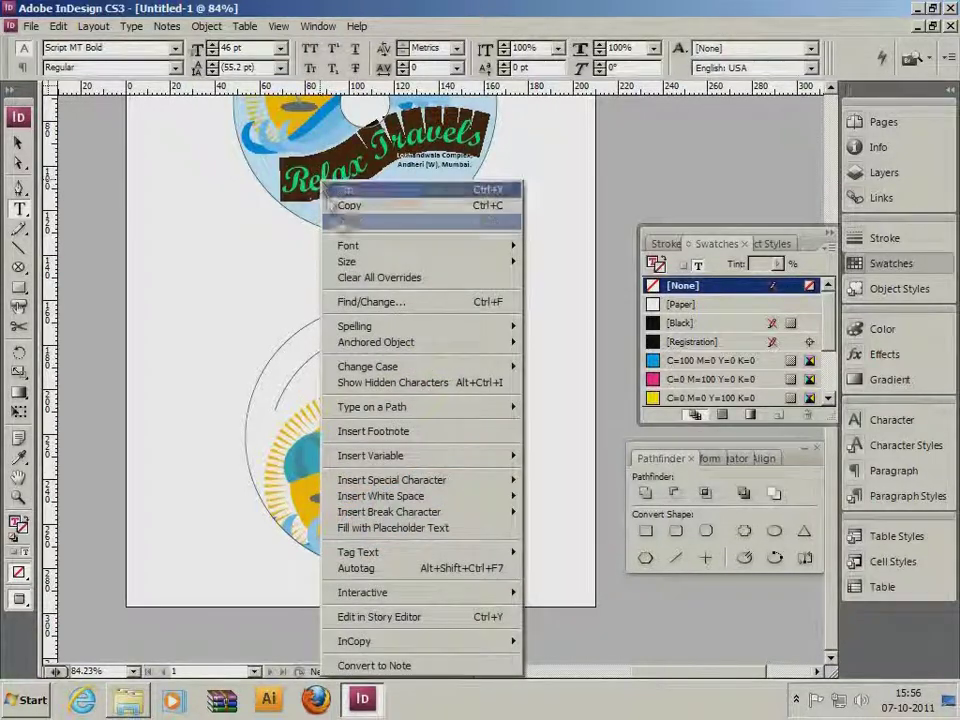
pyautogui.click(351, 206)
pyautogui.moveTo(24, 212); pyautogui.dragTo(100, 225)
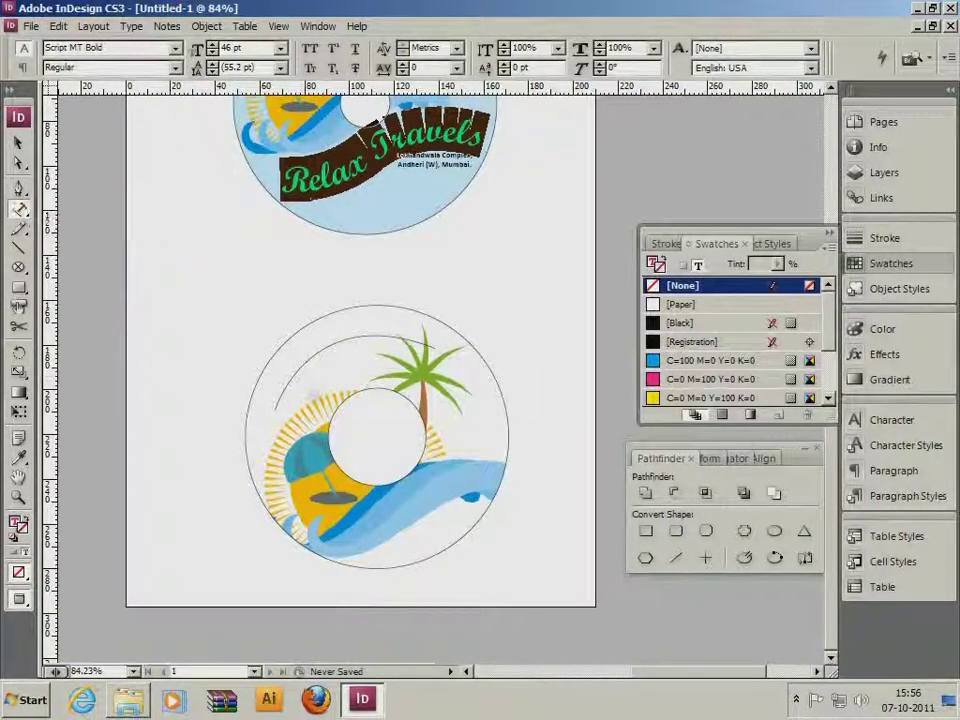
pyautogui.click(300, 372)
pyautogui.click(58, 26)
pyautogui.click(60, 113)
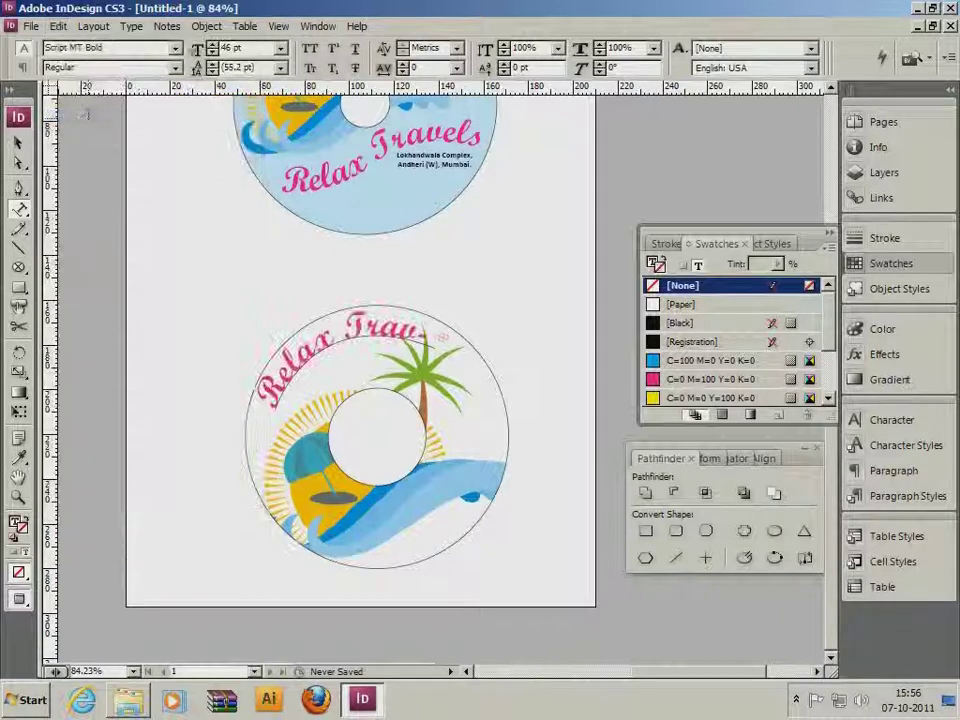
# Reduce the font size of the pasted Relax Travels text on the curve to 39 pt
pyautogui.hotkey('ctrl', 'a')
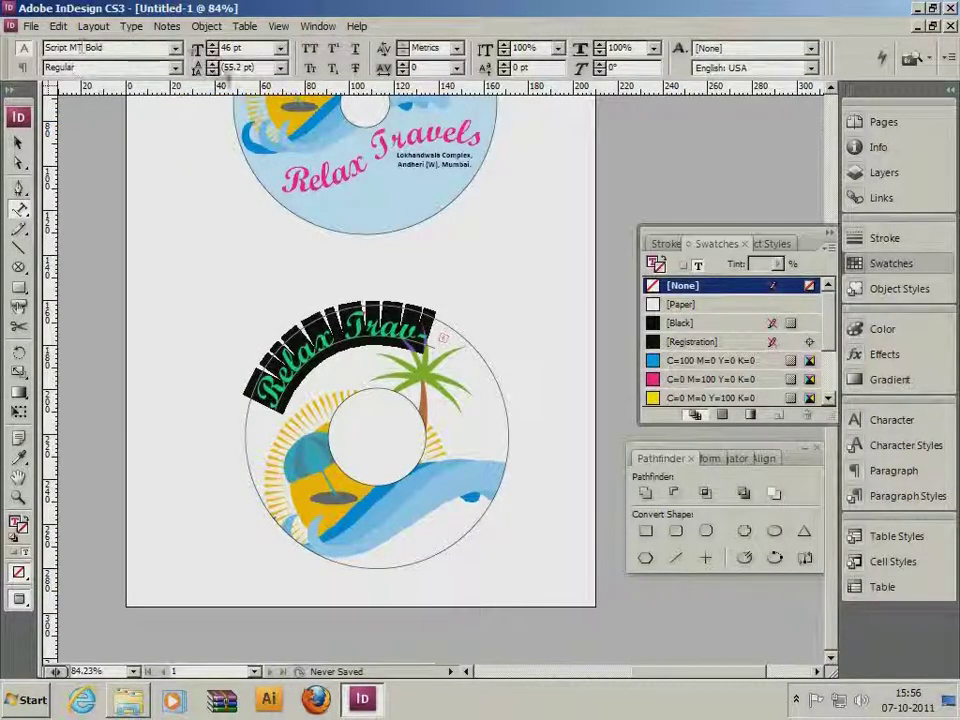
pyautogui.click(212, 52)
pyautogui.click(212, 52)
pyautogui.click(212, 52)
pyautogui.click(212, 52)
pyautogui.click(212, 52)
pyautogui.click(212, 52)
pyautogui.click(213, 52)
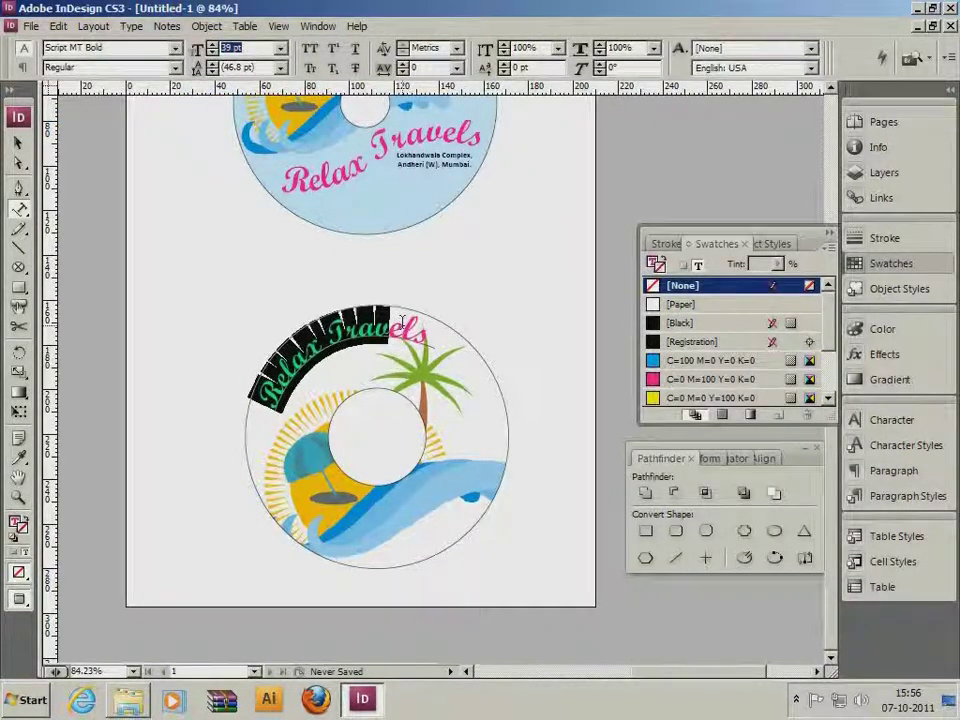
# Select all the Relax Travels text on the curve and set its font size to 40 pt
pyautogui.click(60, 28)
pyautogui.click(104, 243)
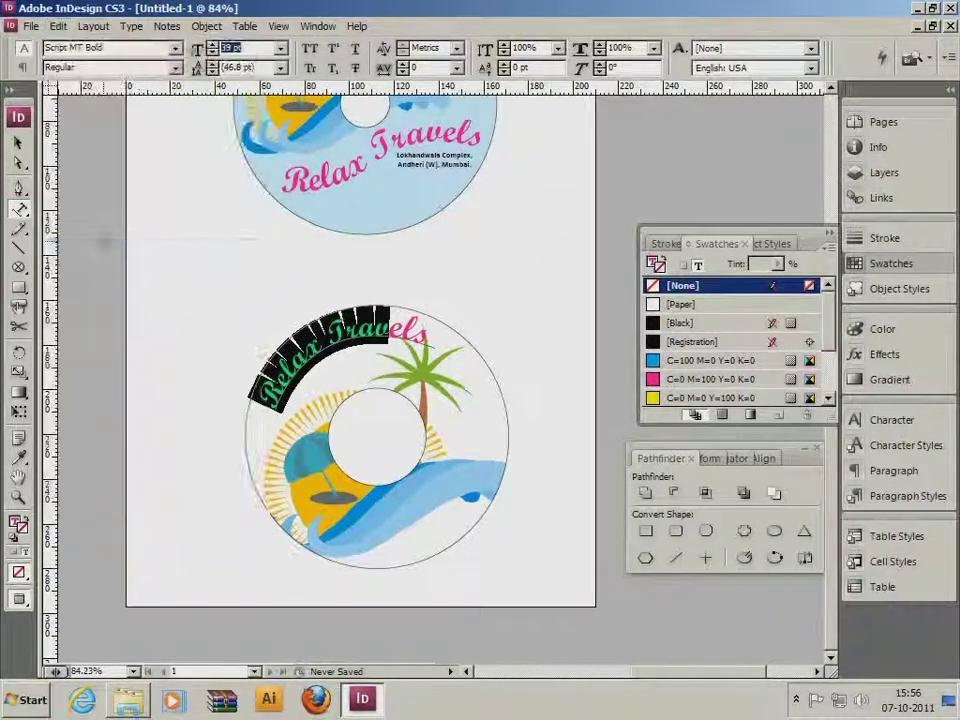
pyautogui.click(230, 396)
pyautogui.hotkey('ctrl', 'a')
pyautogui.click(249, 48)
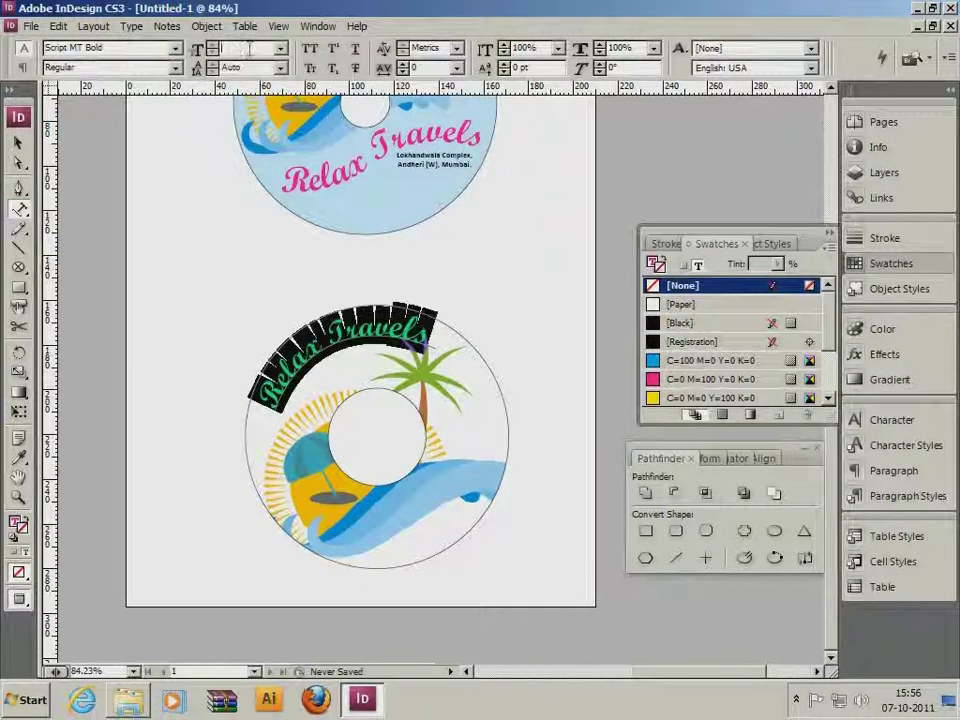
pyautogui.click(249, 48)
pyautogui.write('40')
pyautogui.press('Return')
# Move the curved Relax Travels text slightly lower inside the second disc and deselect it
pyautogui.click(18, 143)
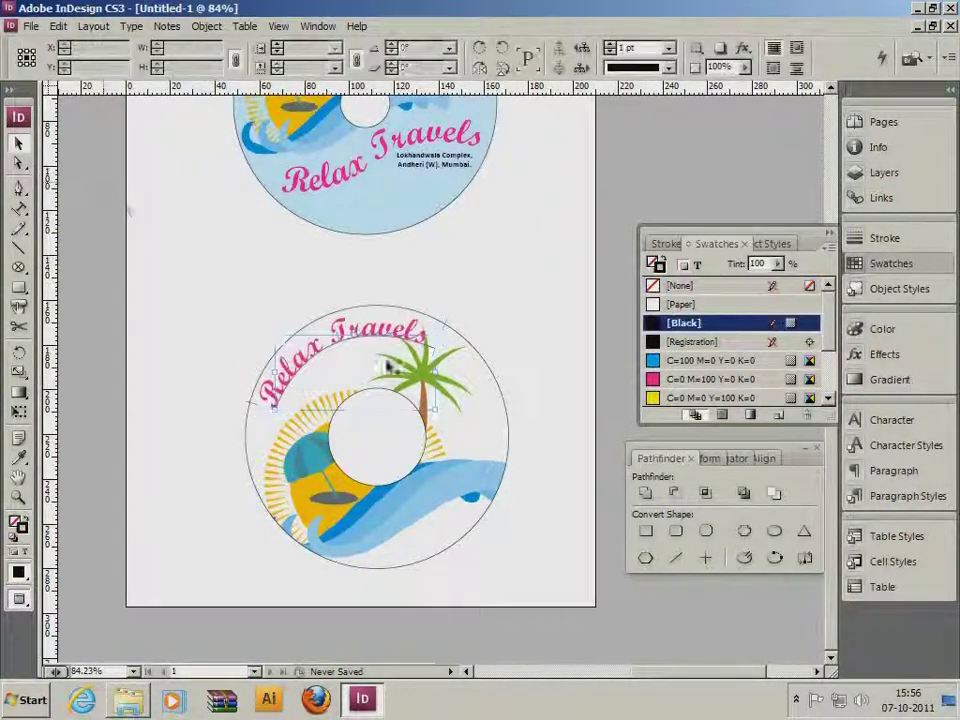
pyautogui.moveTo(373, 338)
pyautogui.mouseDown()
pyautogui.moveTo(360, 343)
pyautogui.moveTo(374, 343)
pyautogui.mouseUp()
pyautogui.click(520, 298)
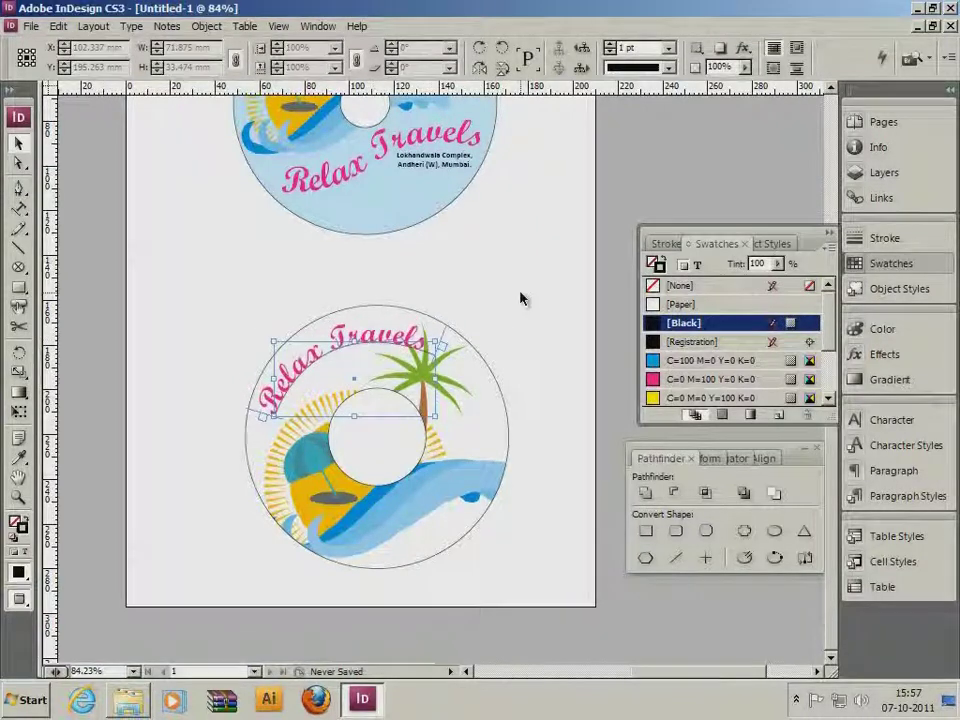
pyautogui.click(520, 298)
pyautogui.click(431, 358)
pyautogui.click(533, 372)
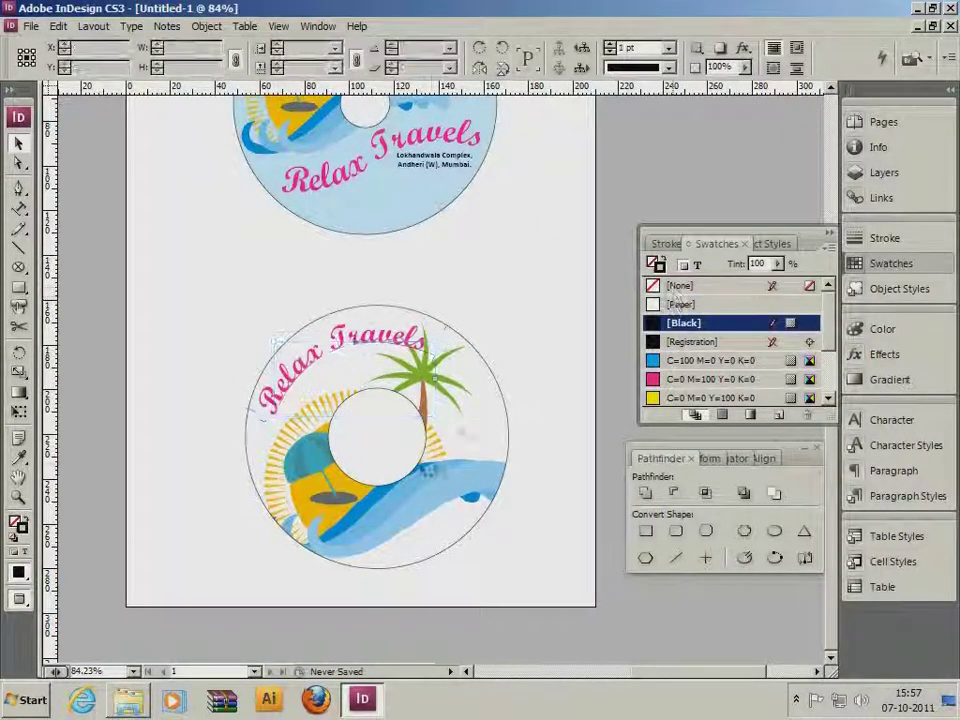
# Enlarge the logo graphic inside the ring to about 126% and shift it up and right so the sun surrounds the hole
pyautogui.click(21, 163)
pyautogui.click(458, 476)
pyautogui.moveTo(458, 482); pyautogui.dragTo(467, 465)
pyautogui.moveTo(286, 537); pyautogui.dragTo(257, 562)
pyautogui.moveTo(435, 501); pyautogui.dragTo(456, 492)
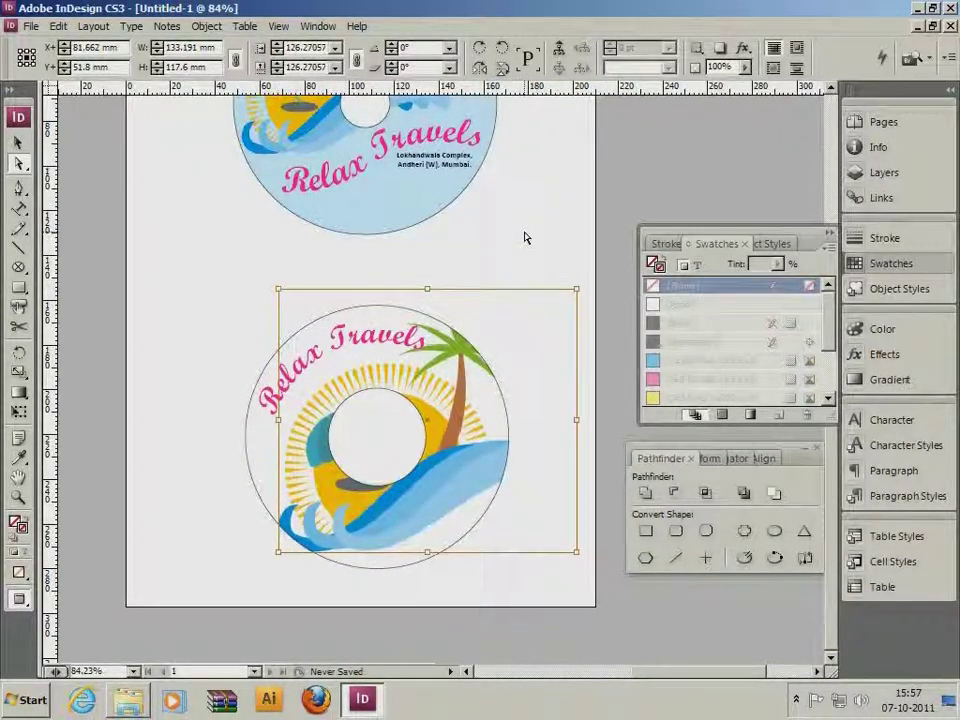
# Remove the stroke from the curved text path and move the text slightly down and right within the disc
pyautogui.click(525, 243)
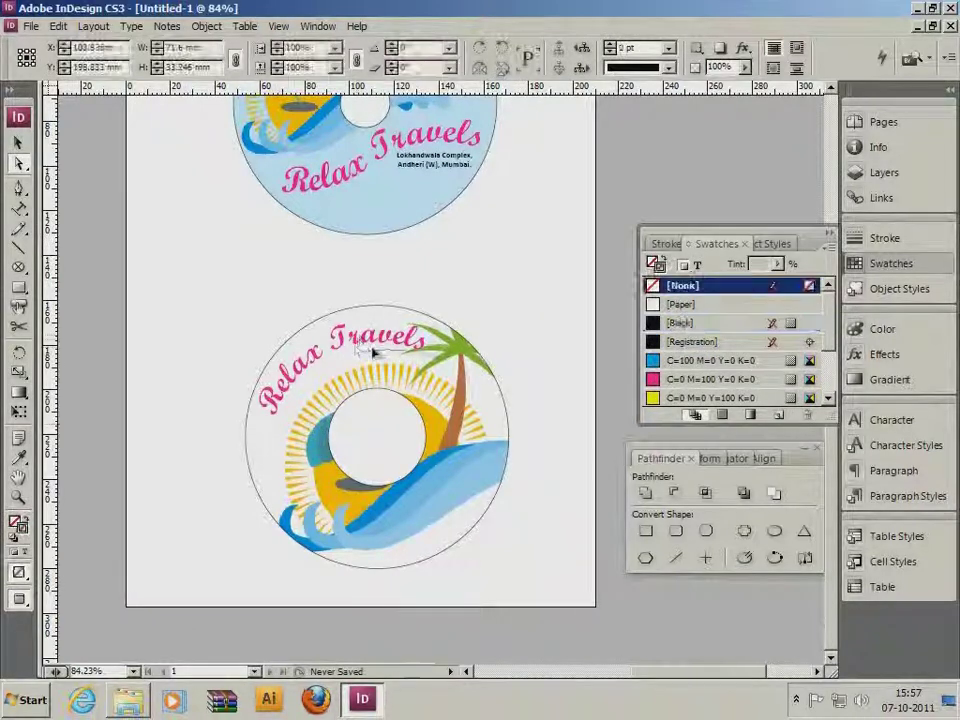
pyautogui.moveTo(373, 351)
pyautogui.mouseDown()
pyautogui.moveTo(366, 359)
pyautogui.moveTo(357, 344)
pyautogui.mouseUp()
pyautogui.click(520, 300)
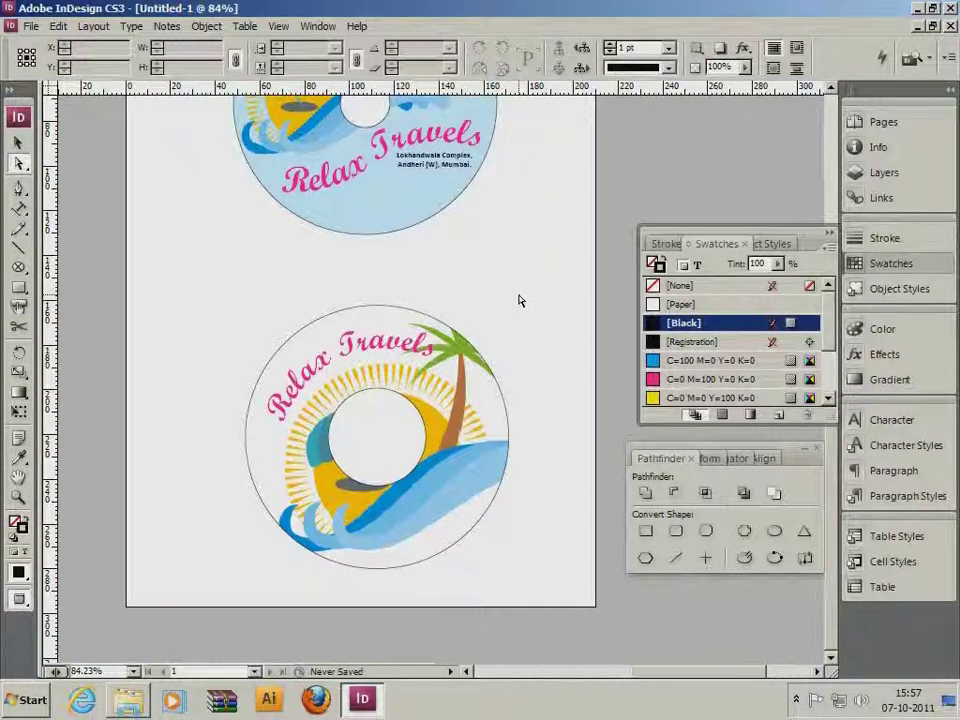
# Set the second disc's stroke to None and fill it with C=75 M=5 Y=100 K=0 at a 20% tint
pyautogui.click(490, 345)
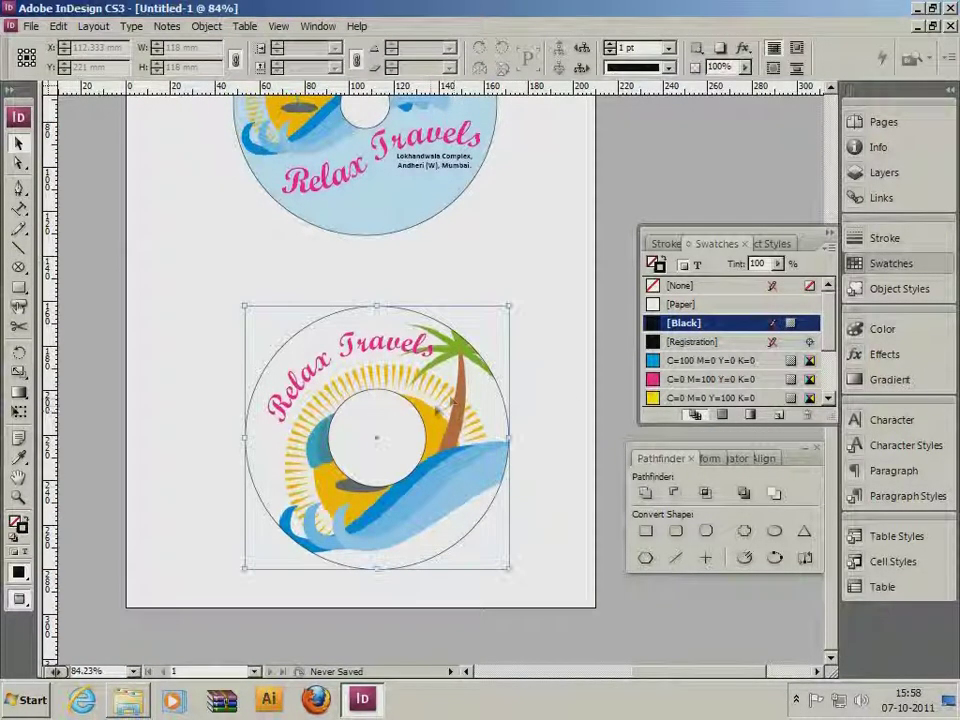
pyautogui.click(652, 399)
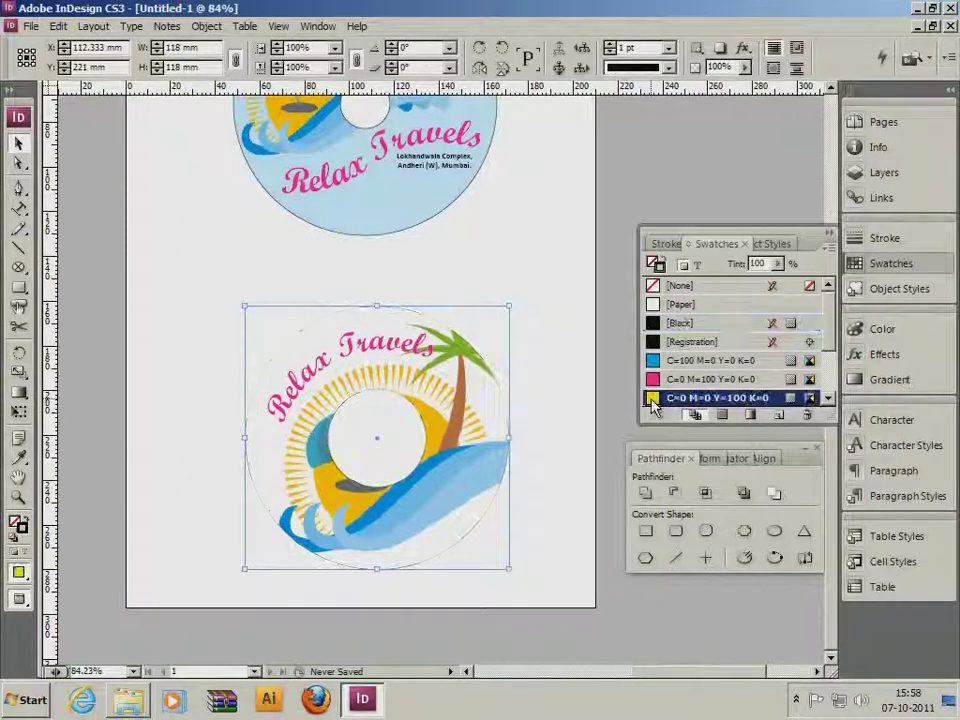
pyautogui.click(656, 286)
pyautogui.click(827, 397)
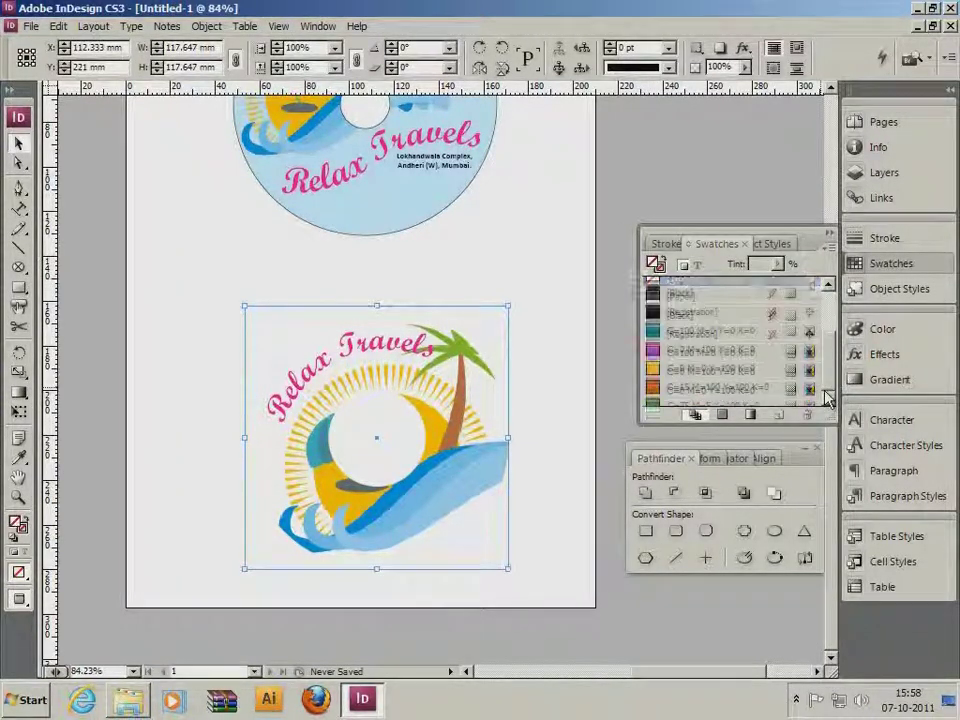
pyautogui.click(690, 360)
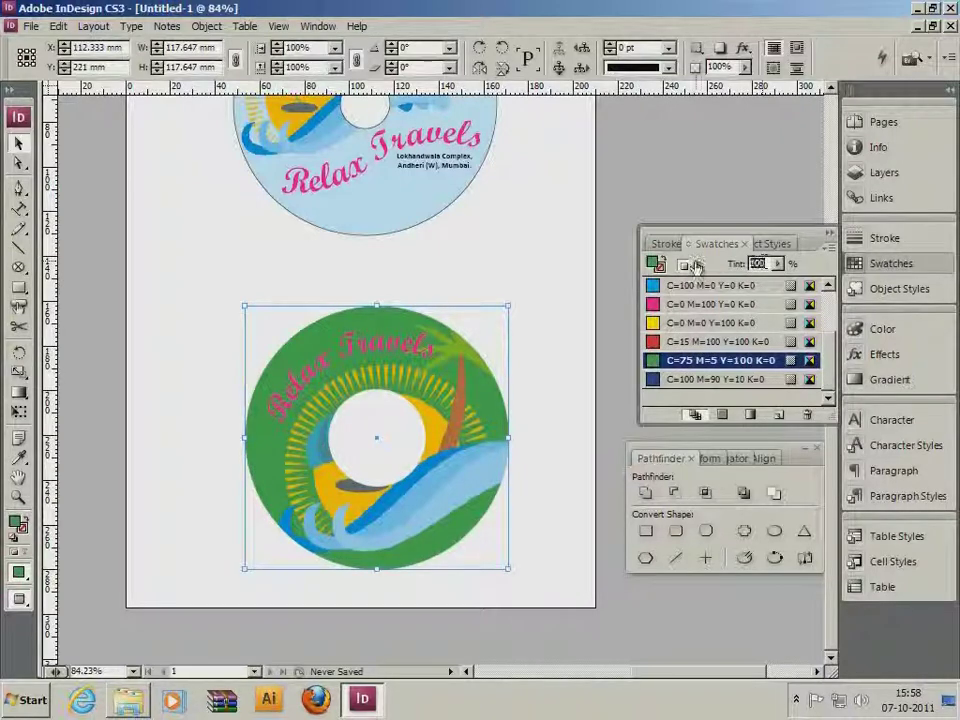
pyautogui.write('20')
pyautogui.press('Return')
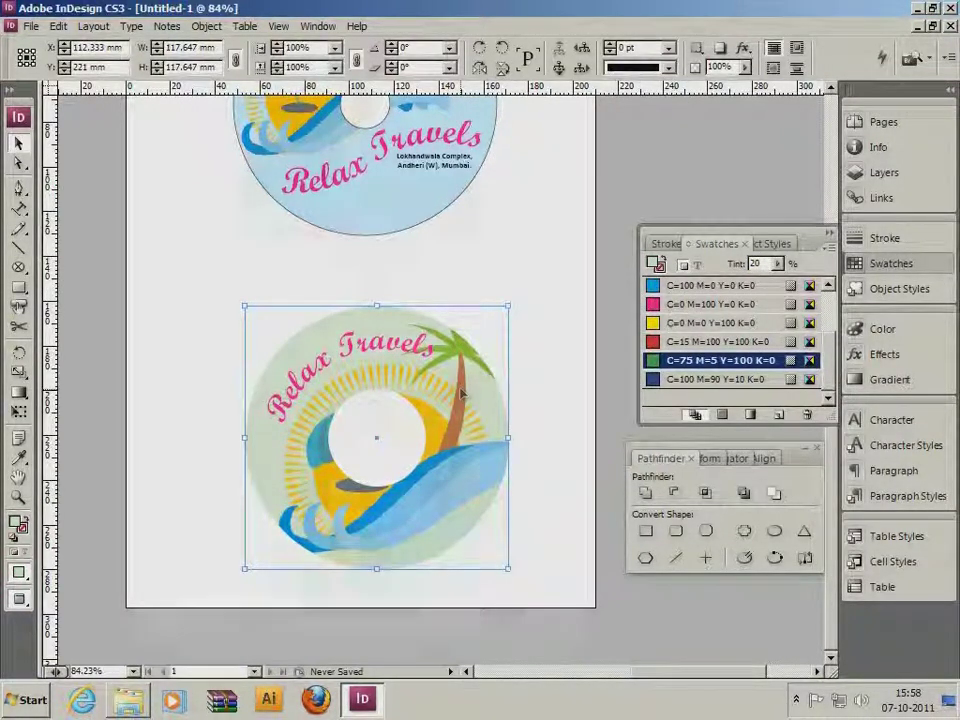
# Select the first Relax Travels disc and set its outline stroke to None
pyautogui.scroll(3, 476, 360)
pyautogui.click(496, 235)
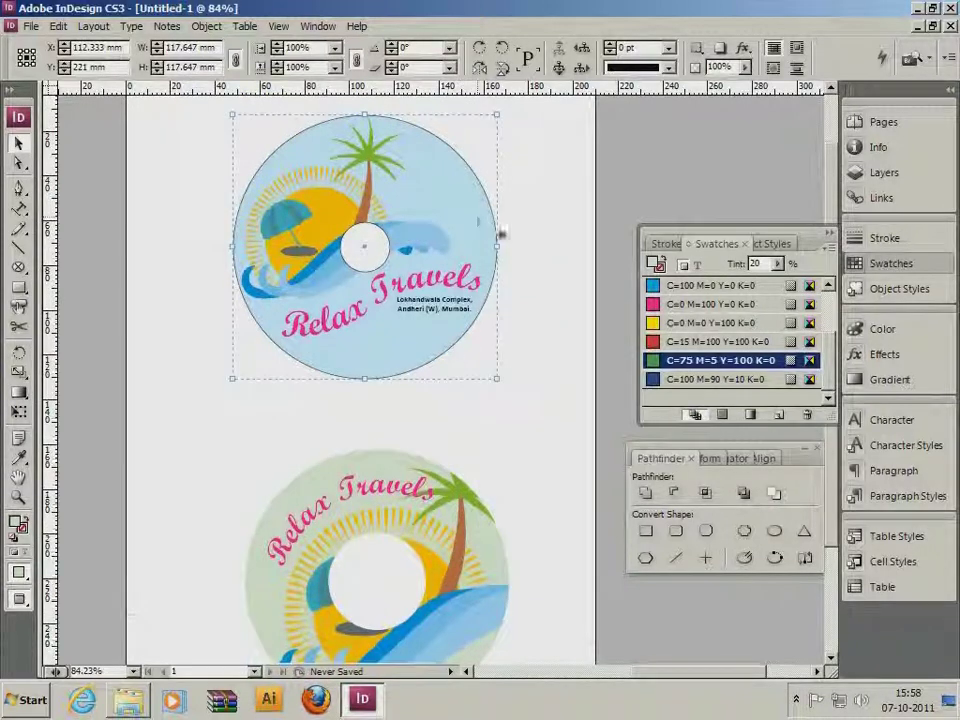
pyautogui.scroll(2, 833, 305)
pyautogui.click(670, 287)
# Apply the C=75 M=5 Y=100 K=0 swatch to the curved Relax Travels text on the second disc
pyautogui.scroll(-3, 460, 536)
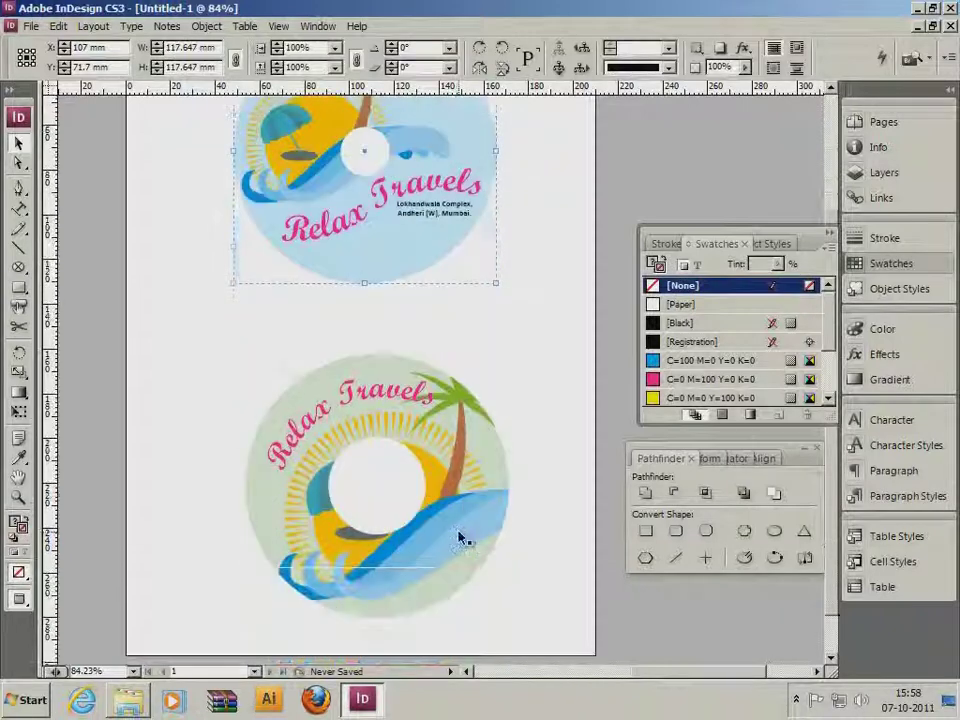
pyautogui.click(548, 444)
pyautogui.click(425, 402)
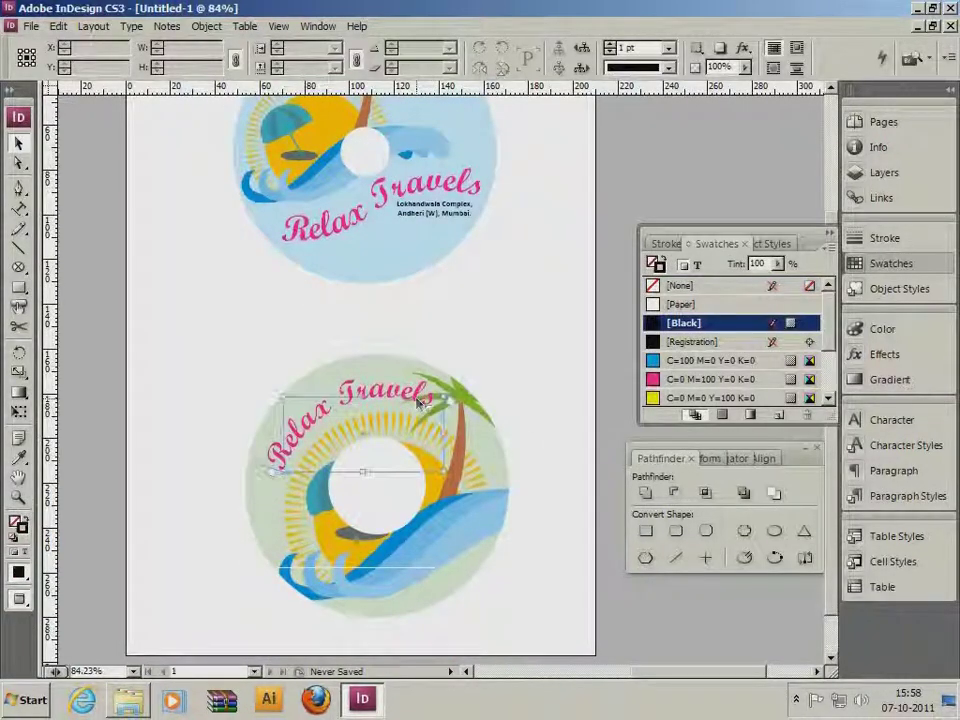
pyautogui.scroll(-2, 828, 365)
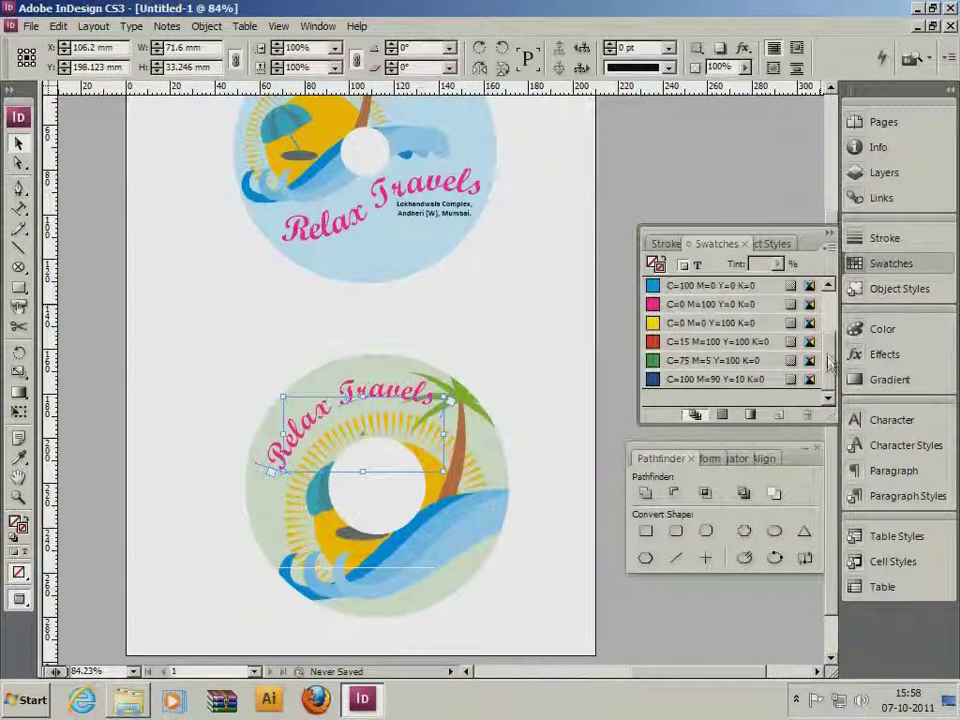
pyautogui.click(712, 360)
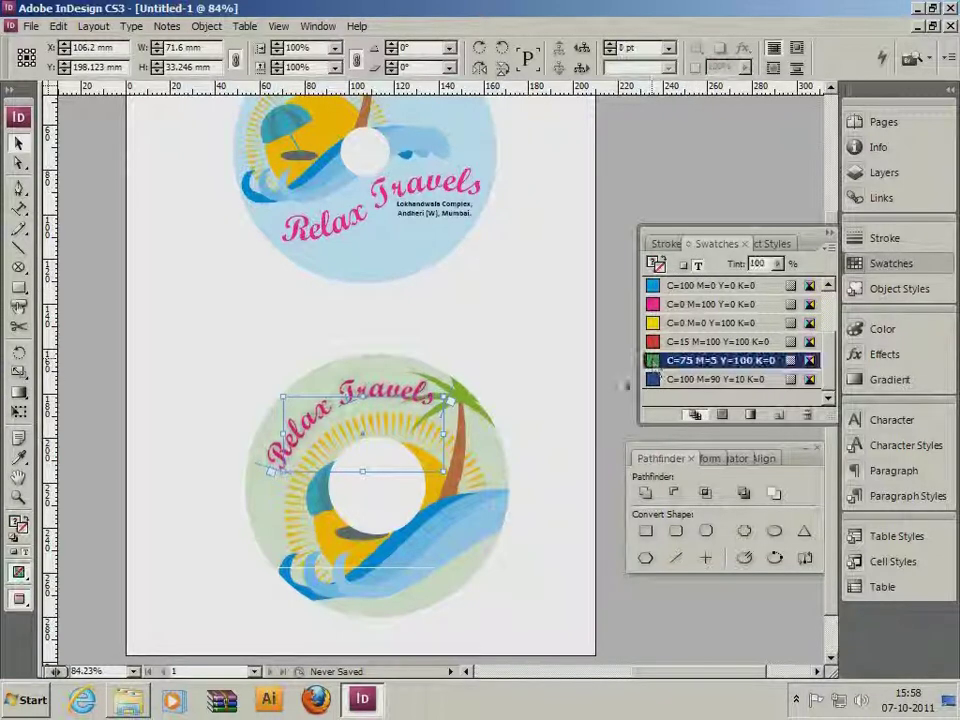
# Remove the stroke from the second disc's curved Relax Travels text and fill the text with C=100 M=90 Y=10 K=0
pyautogui.scroll(2, 661, 319)
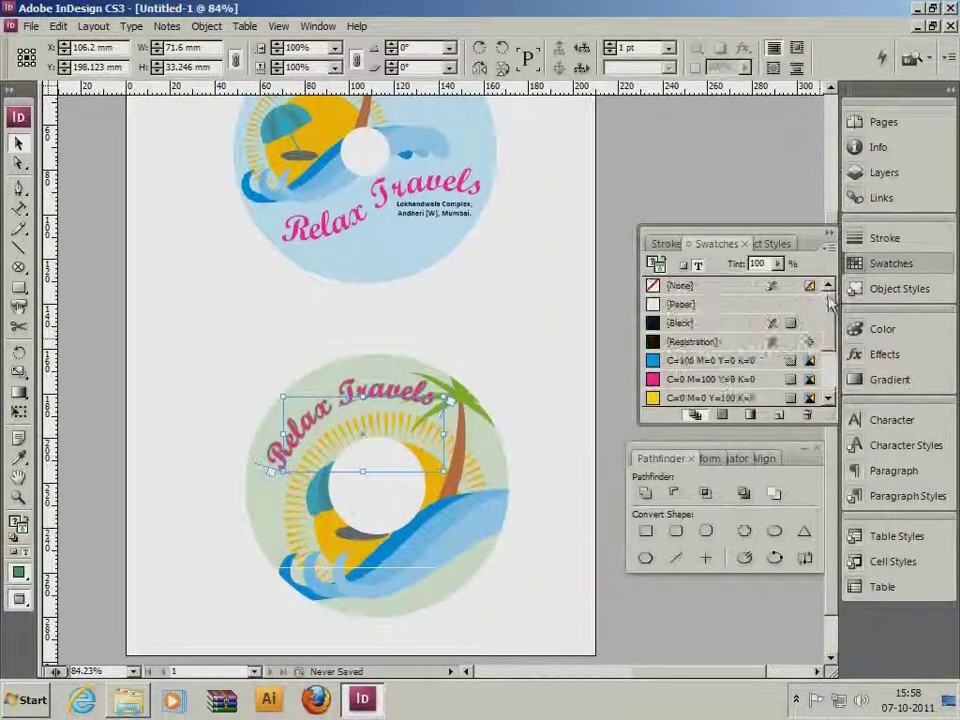
pyautogui.click(655, 287)
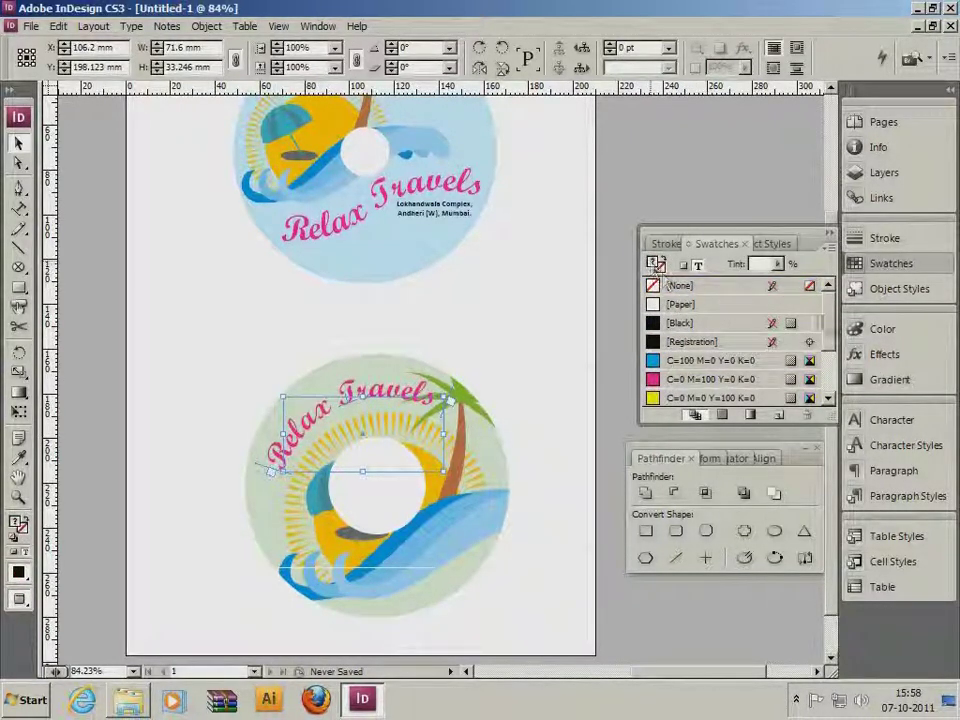
pyautogui.scroll(-2, 660, 360)
pyautogui.click(661, 364)
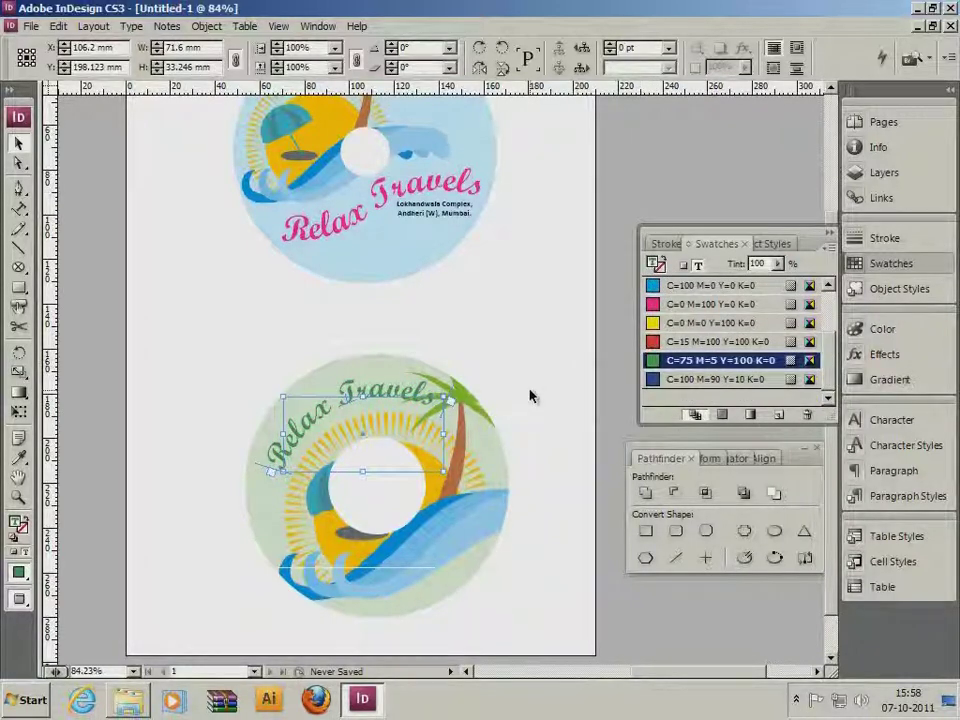
pyautogui.click(656, 380)
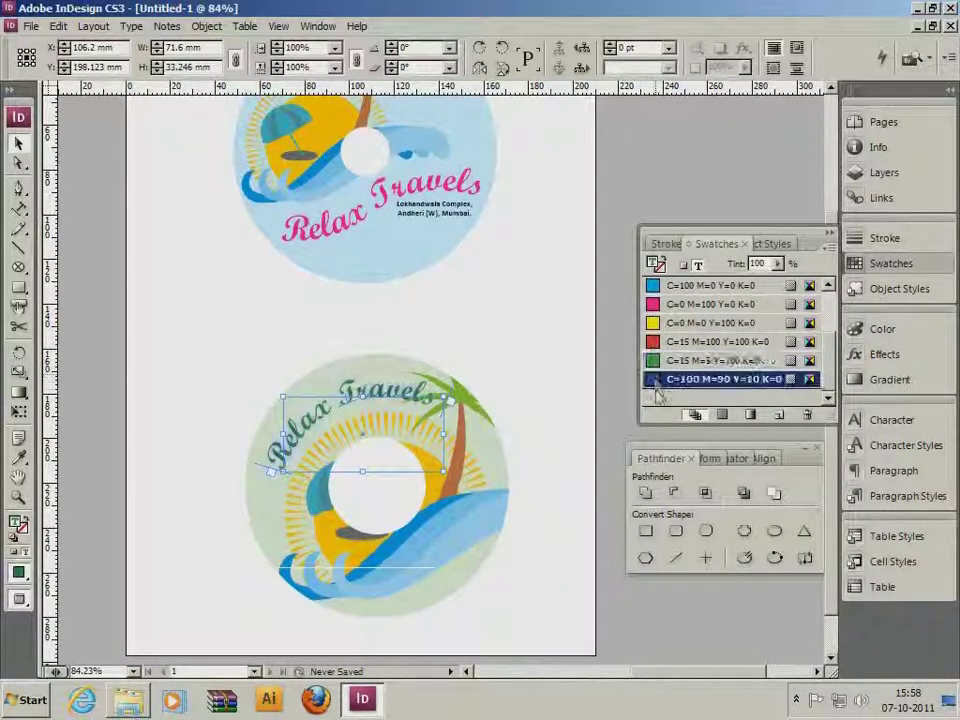
pyautogui.click(530, 388)
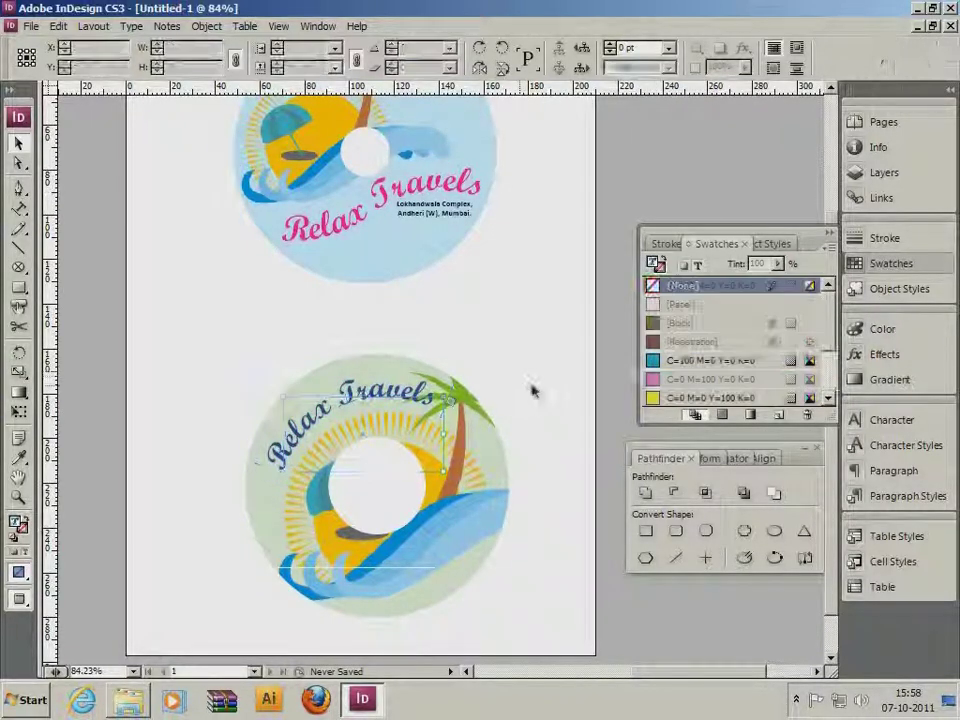
# Ungroup the first disc and place a copy of its address text over the wave on the second disc
pyautogui.click(446, 207)
pyautogui.rightClick(461, 209)
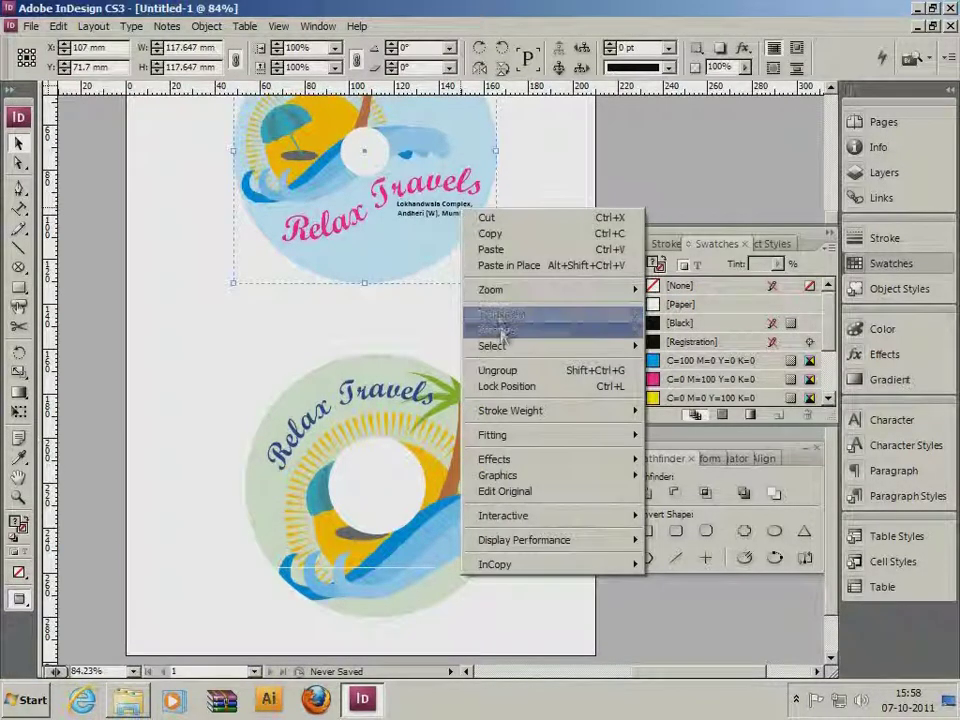
pyautogui.click(494, 371)
pyautogui.click(499, 300)
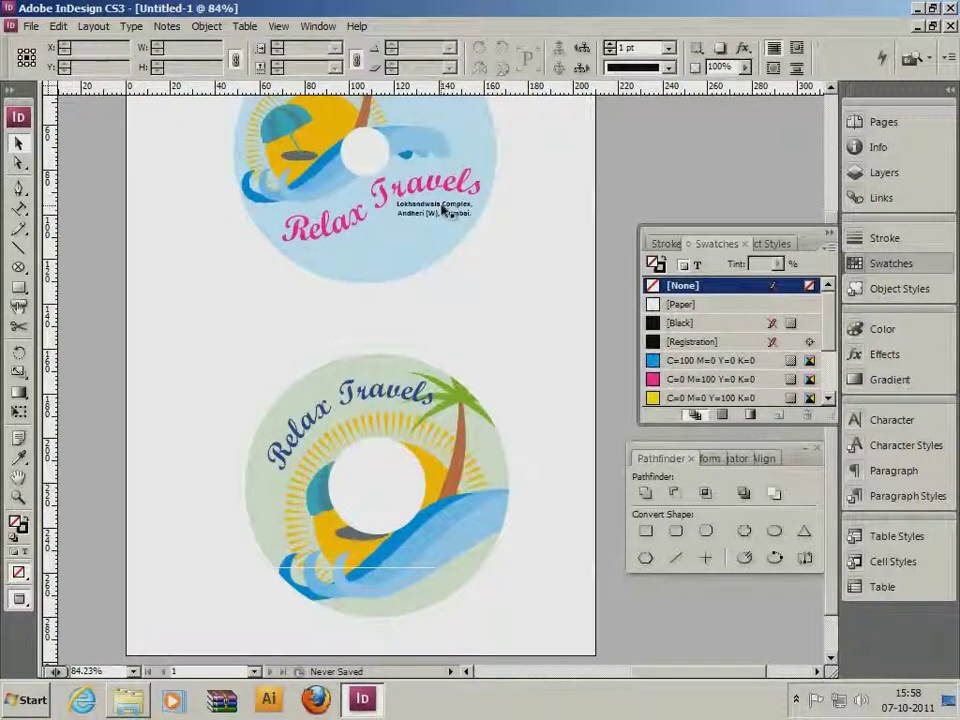
pyautogui.moveTo(446, 207)
pyautogui.mouseDown()
pyautogui.moveTo(440, 300)
pyautogui.moveTo(454, 561)
pyautogui.moveTo(446, 563)
pyautogui.moveTo(455, 564)
pyautogui.mouseUp()
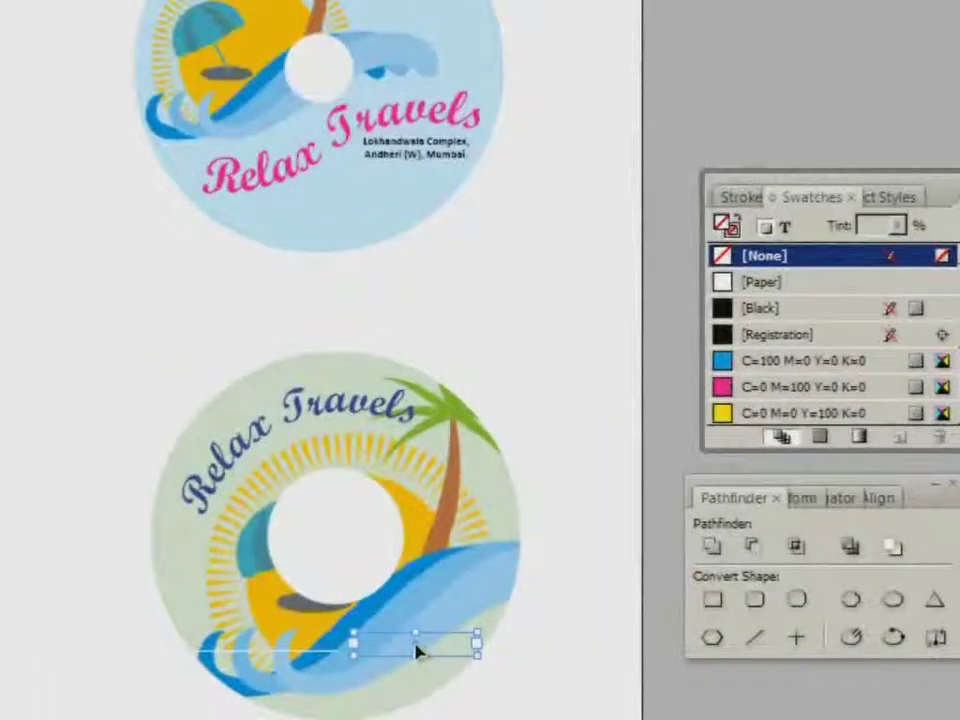
# Bring the copied address text to the front and move it slightly up and right on the second disc's wave
pyautogui.rightClick(418, 652)
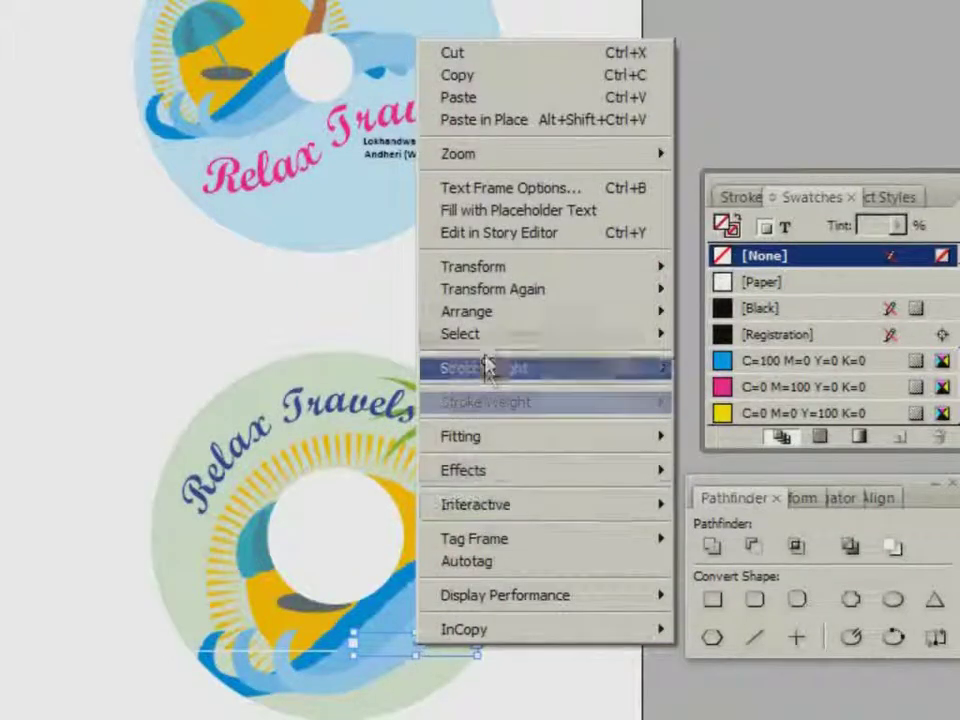
pyautogui.moveTo(489, 320)
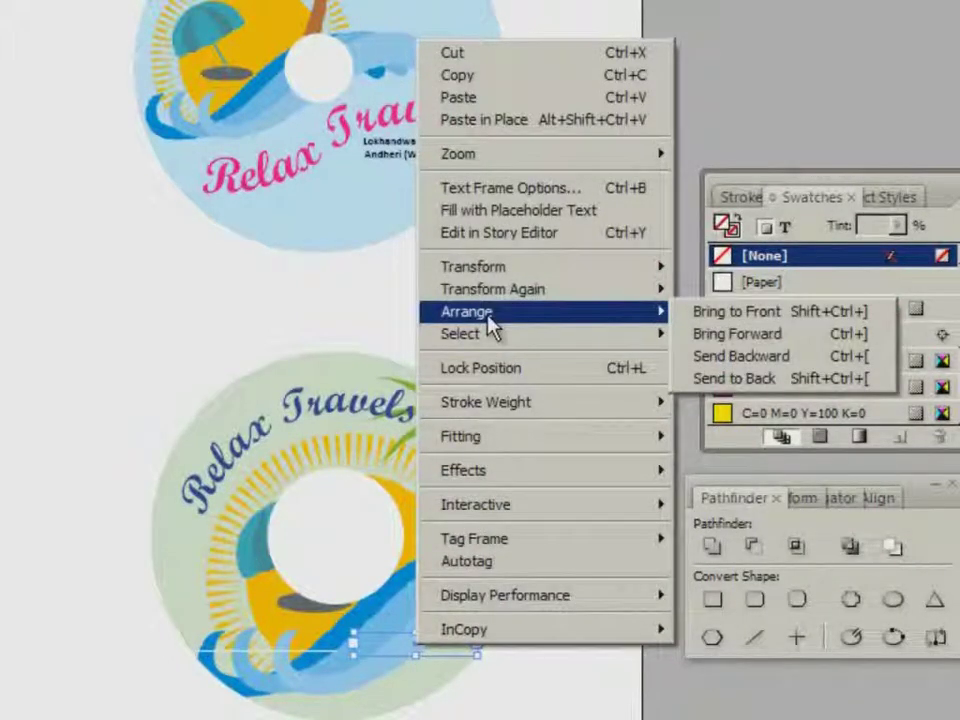
pyautogui.click(754, 312)
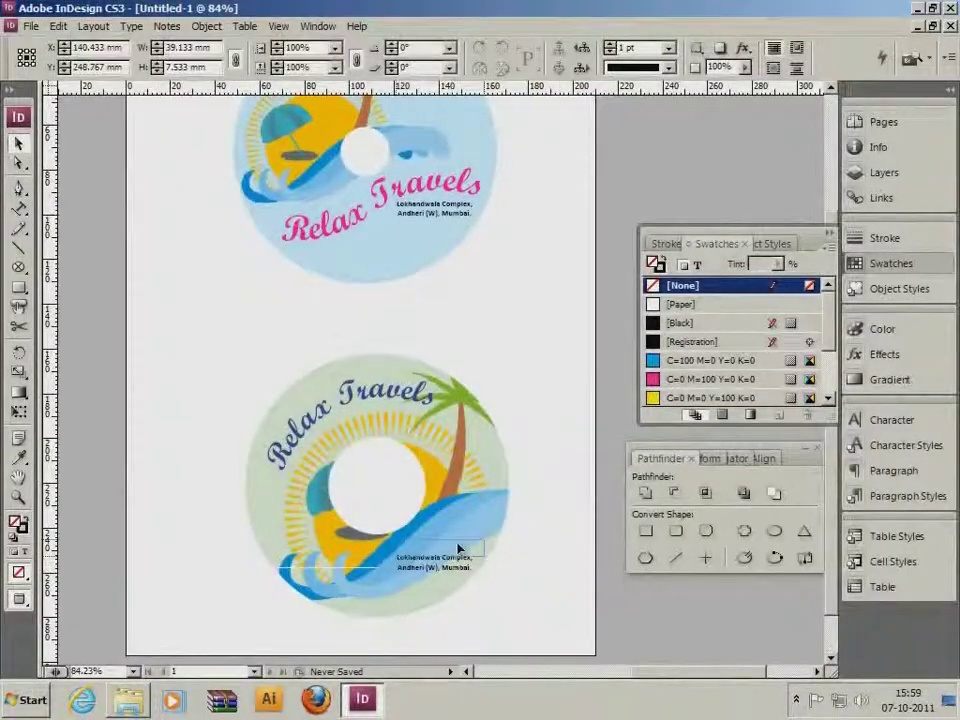
pyautogui.moveTo(459, 548); pyautogui.dragTo(463, 551)
pyautogui.click(556, 489)
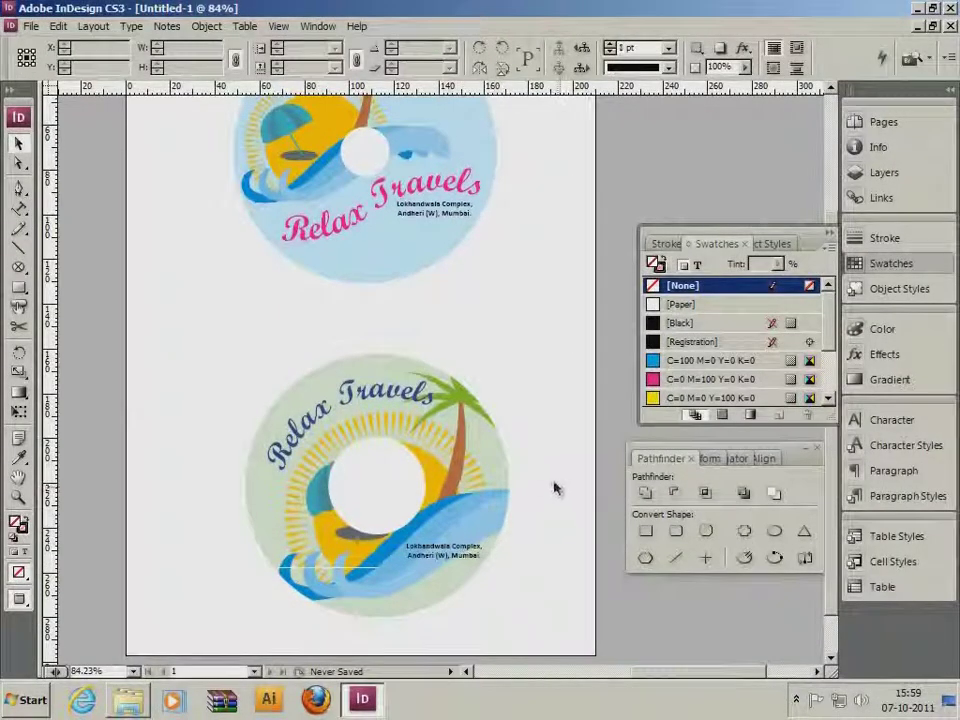
# Group all the artwork and text of the green second disc
pyautogui.keyDown('ctrl'); pyautogui.keyDown('alt'); pyautogui.click(461, 379); pyautogui.keyUp('alt'); pyautogui.keyUp('ctrl')
pyautogui.keyDown('ctrl'); pyautogui.keyDown('alt'); pyautogui.click(461, 379); pyautogui.keyUp('alt'); pyautogui.keyUp('ctrl')
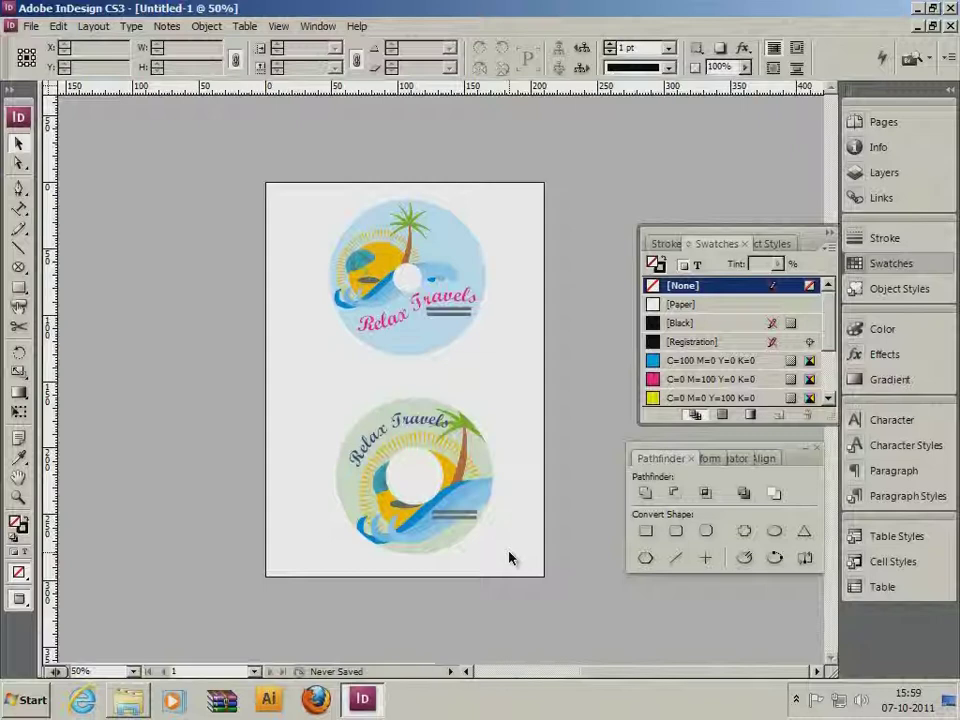
pyautogui.moveTo(510, 558); pyautogui.dragTo(315, 392)
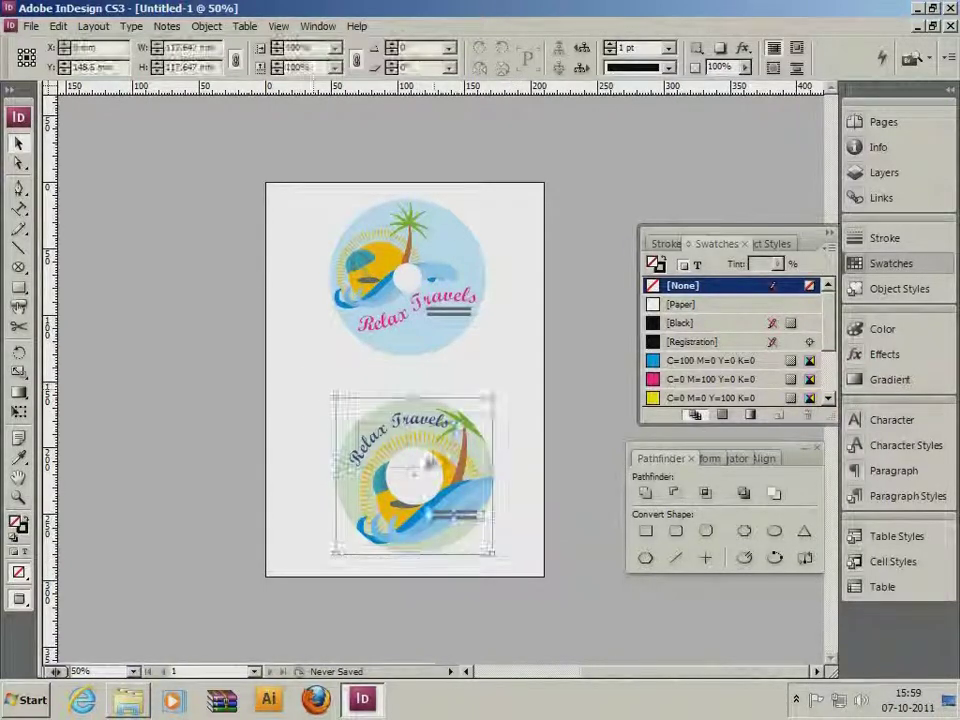
pyautogui.rightClick(426, 455)
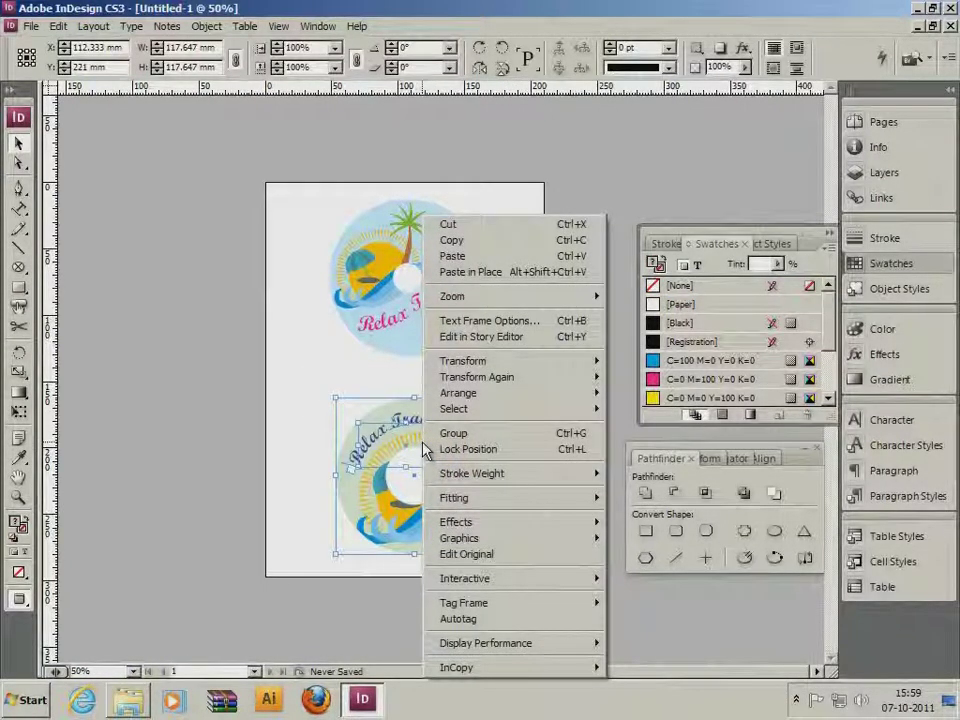
pyautogui.click(453, 433)
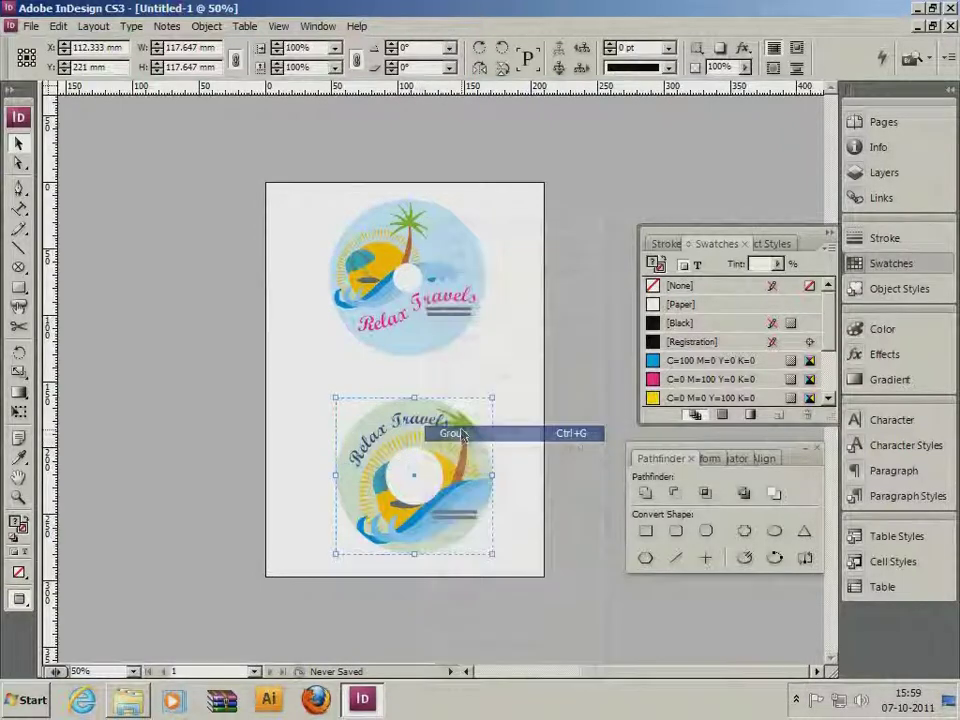
# Group all the artwork and text of the blue first disc
pyautogui.moveTo(505, 355); pyautogui.dragTo(300, 193)
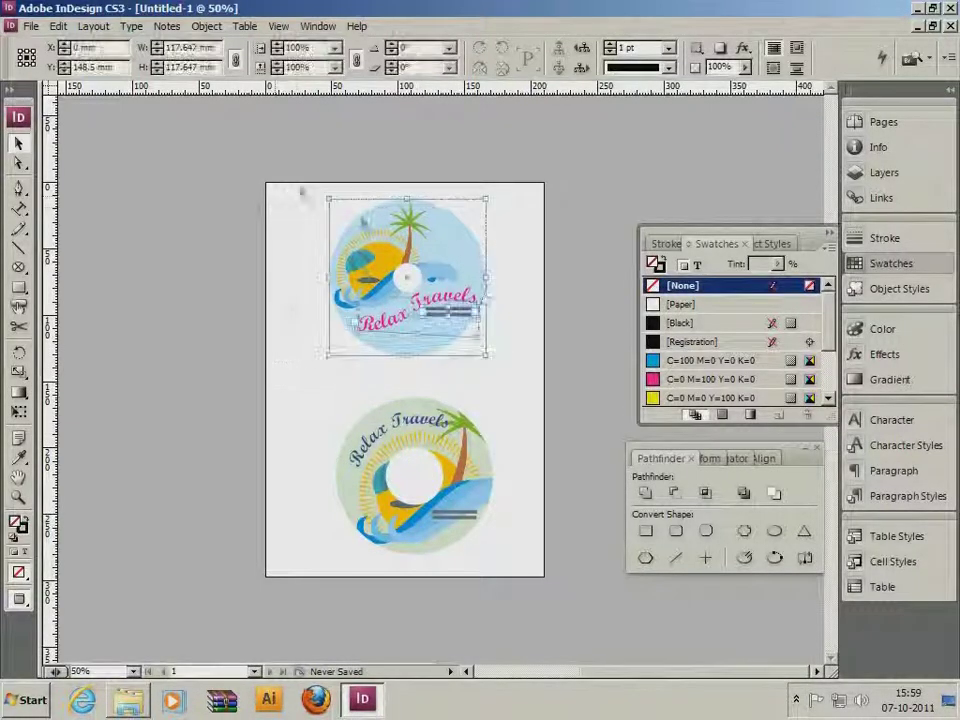
pyautogui.rightClick(437, 253)
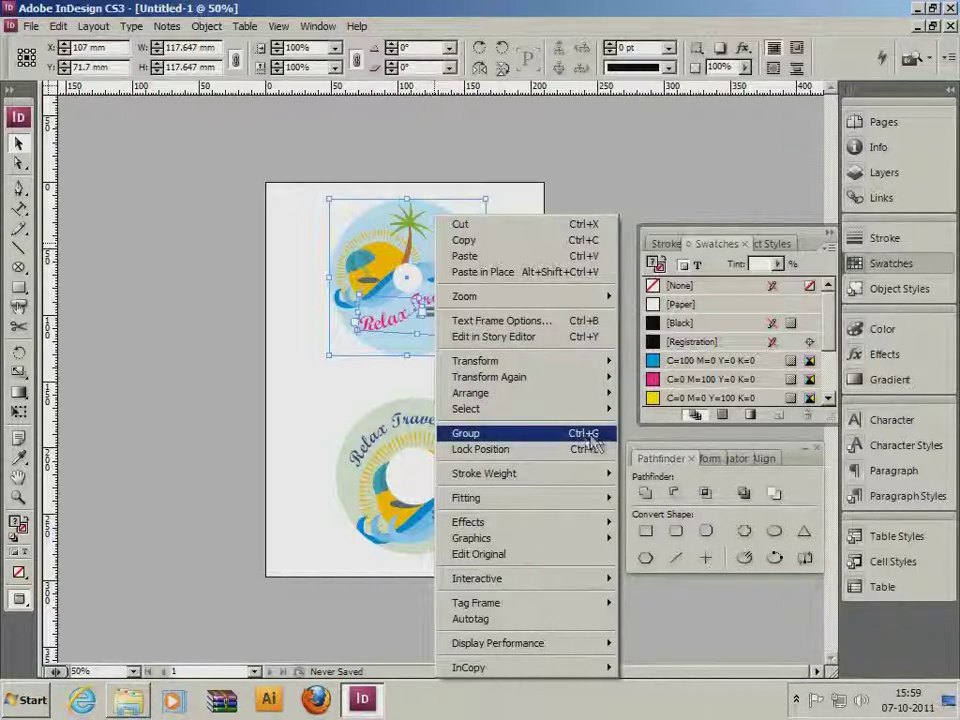
pyautogui.click(497, 436)
pyautogui.click(557, 310)
# Hide the floating Swatches and Pathfinder palettes and draw a vertical line about 115.5 mm long to the left of the first disc
pyautogui.moveTo(147, 183); pyautogui.dragTo(570, 566)
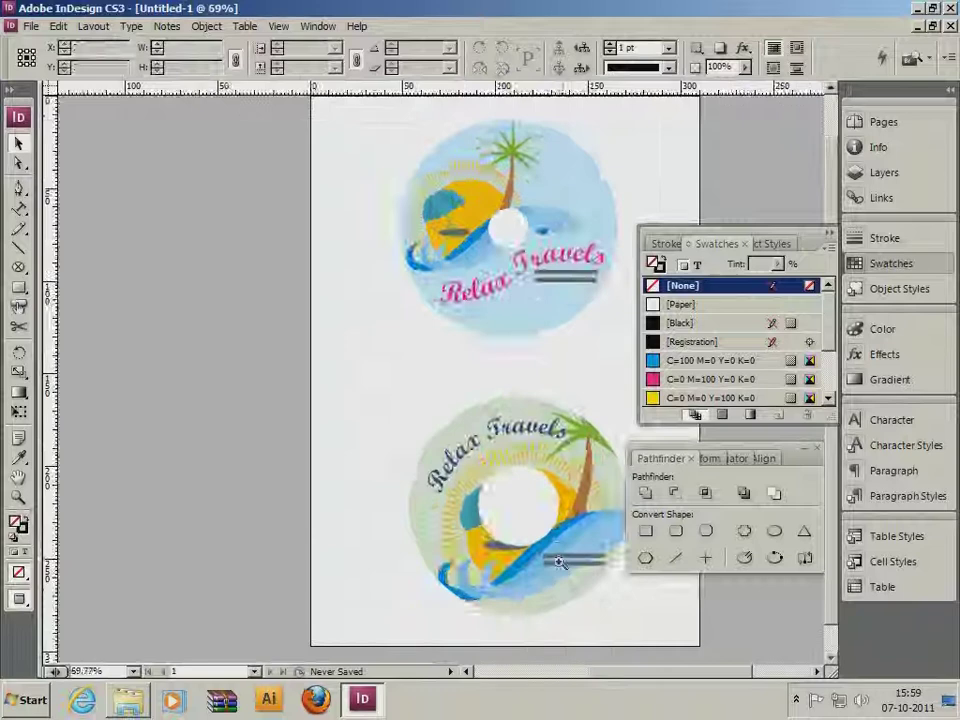
pyautogui.click(829, 232)
pyautogui.click(816, 450)
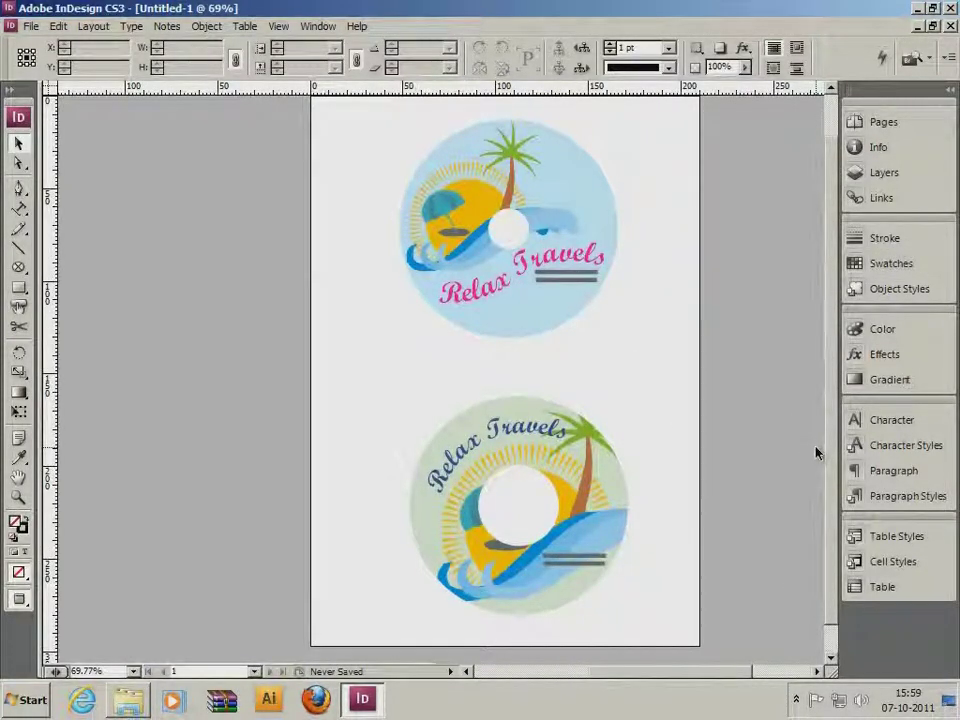
pyautogui.click(19, 190)
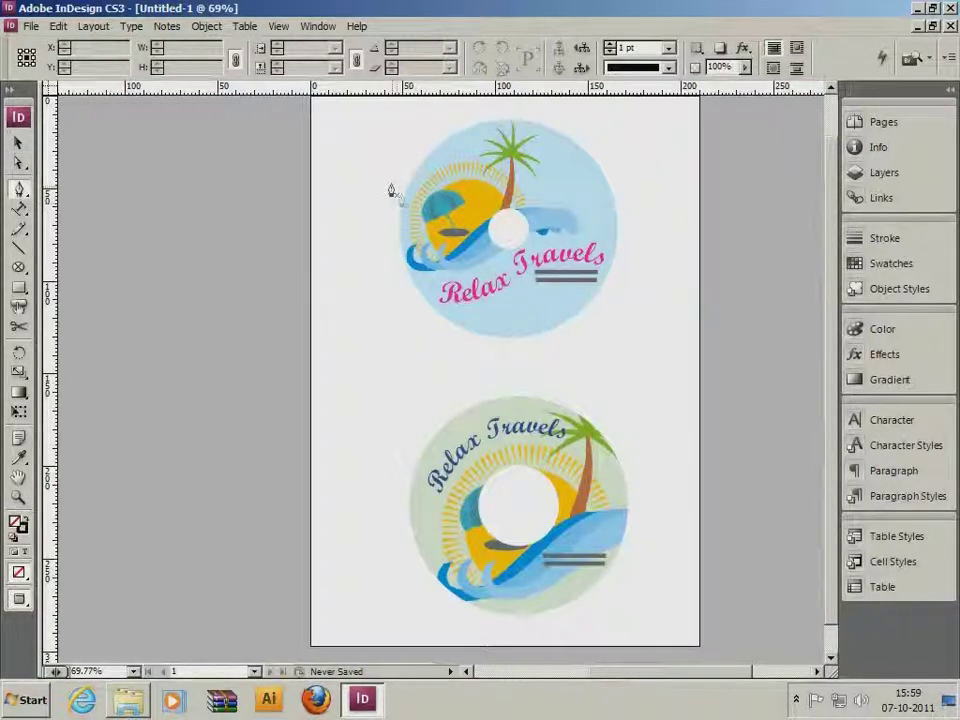
pyautogui.click(346, 131)
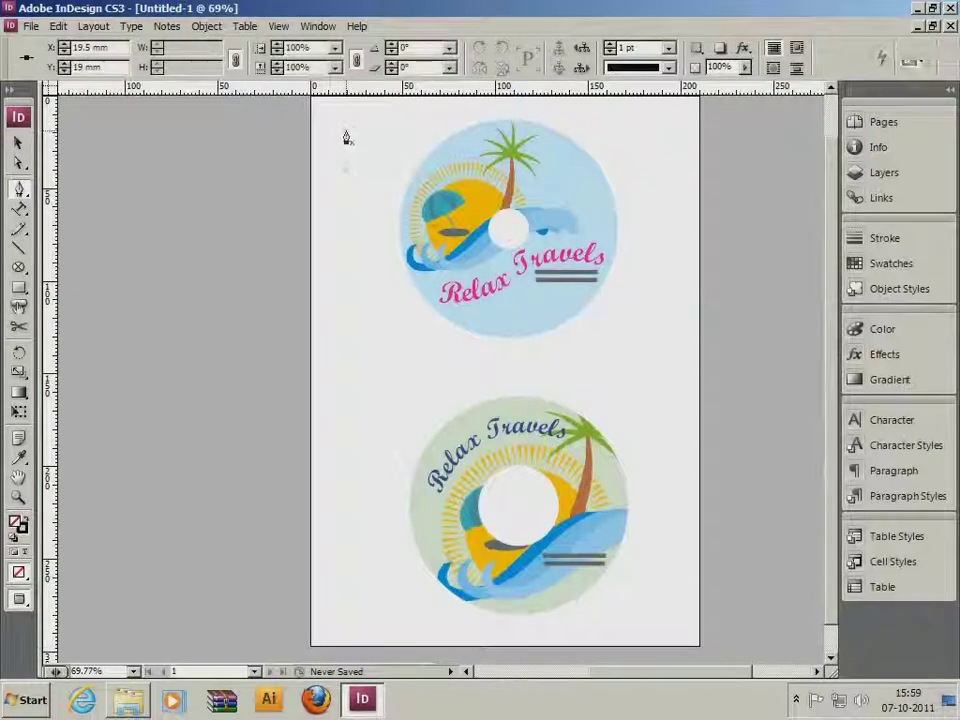
pyautogui.click(347, 348)
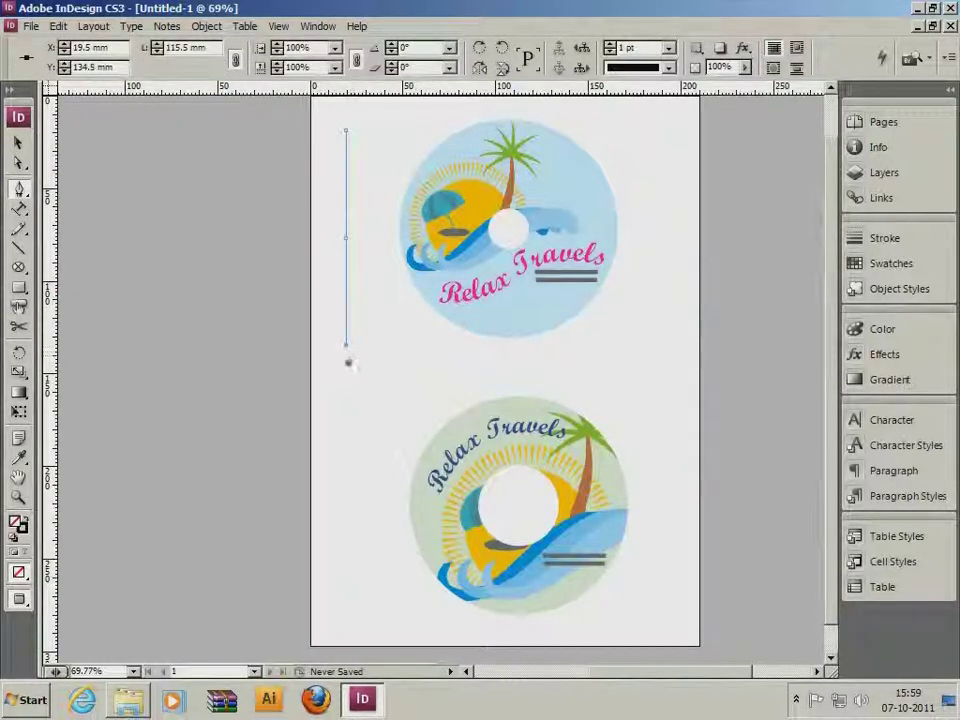
# Create a text label reading "118 mm" below the vertical line and fit its frame to the content
pyautogui.moveTo(19, 212); pyautogui.dragTo(75, 207)
pyautogui.moveTo(354, 377); pyautogui.dragTo(432, 402)
pyautogui.write('ww')
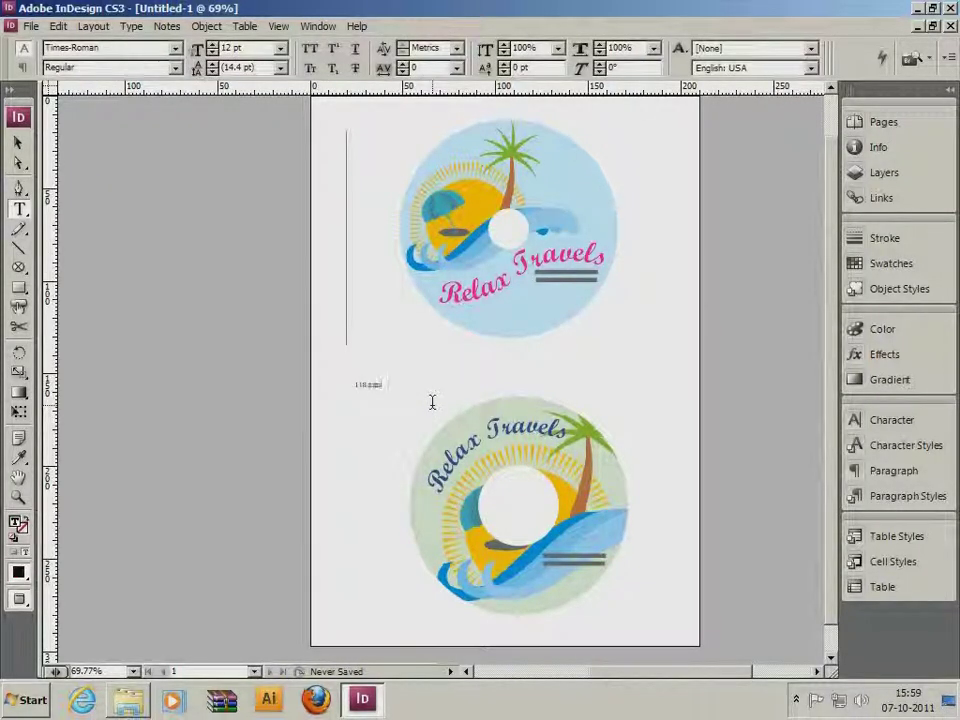
pyautogui.click(18, 145)
pyautogui.rightClick(409, 391)
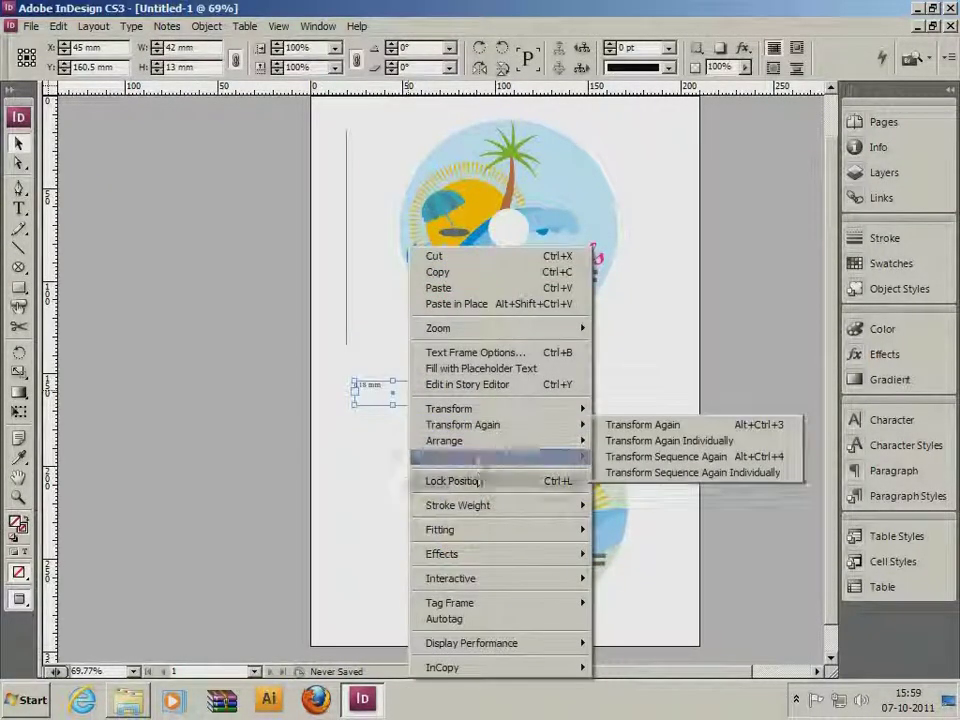
pyautogui.moveTo(490, 532)
pyautogui.click(648, 531)
# Move the 118 mm label to the middle of the vertical line, rotate it 90° and set it close to the line
pyautogui.moveTo(377, 386); pyautogui.dragTo(342, 236)
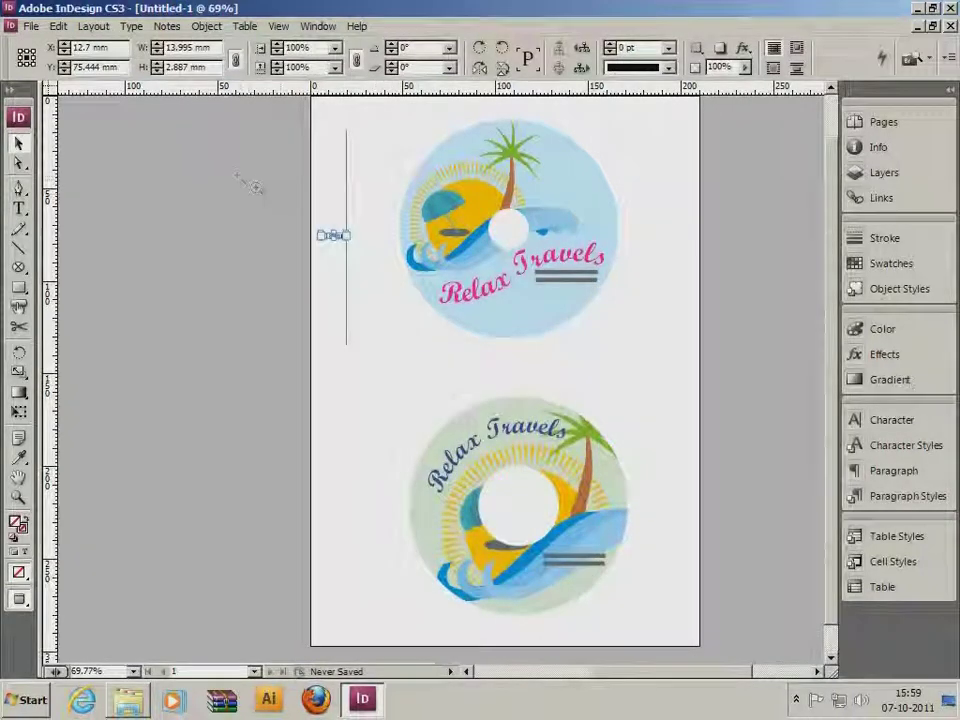
pyautogui.moveTo(246, 179); pyautogui.dragTo(484, 308)
pyautogui.moveTo(392, 336); pyautogui.dragTo(326, 270)
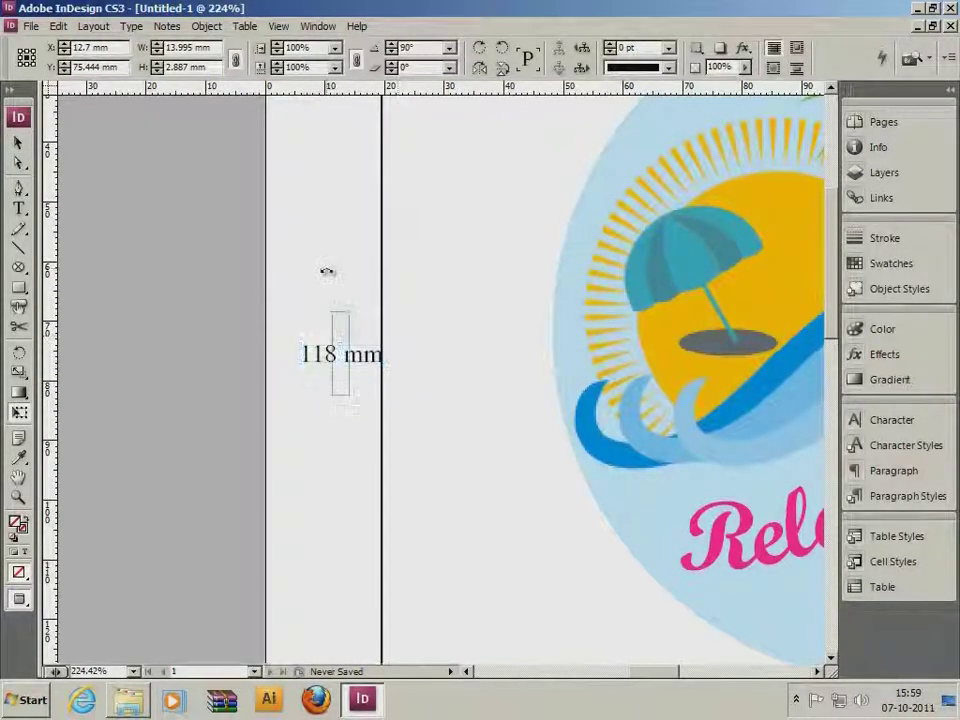
pyautogui.moveTo(370, 340); pyautogui.dragTo(371, 340)
# Align the vertical centres of the 118 mm label and its dimension line
pyautogui.keyDown('shift'); pyautogui.click(382, 313); pyautogui.keyUp('shift')
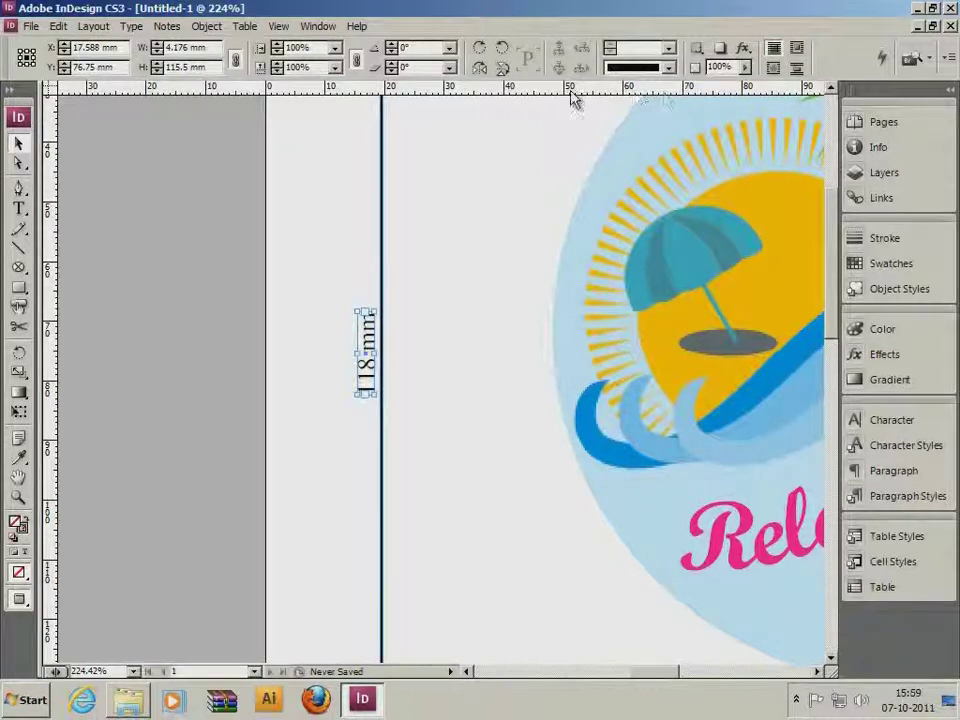
pyautogui.hotkey('shift', 'F7')
pyautogui.click(775, 495)
pyautogui.click(450, 384)
# Duplicate the dimension line and its 118 mm label in place and move the copy straight down beside the second disc, at Y 219.25 mm
pyautogui.keyDown('ctrl'); pyautogui.keyDown('alt'); pyautogui.click(450, 384); pyautogui.keyUp('alt'); pyautogui.keyUp('ctrl')
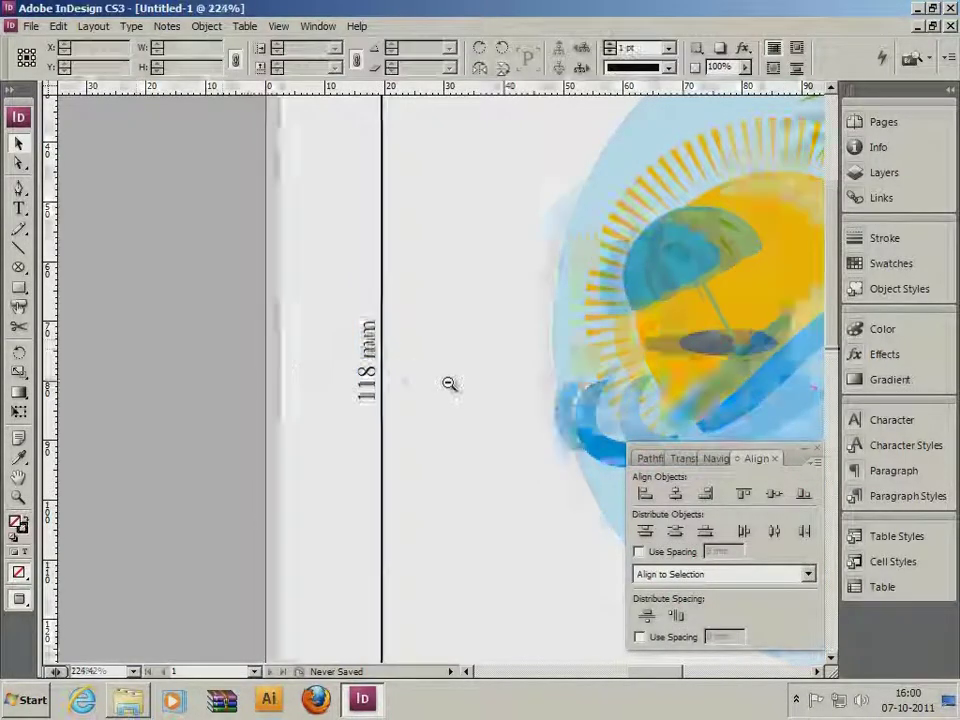
pyautogui.keyDown('ctrl'); pyautogui.keyDown('alt'); pyautogui.click(450, 384); pyautogui.keyUp('alt'); pyautogui.keyUp('ctrl')
pyautogui.keyDown('ctrl'); pyautogui.keyDown('alt'); pyautogui.click(450, 384); pyautogui.keyUp('alt'); pyautogui.keyUp('ctrl')
pyautogui.click(394, 374)
pyautogui.keyDown('shift'); pyautogui.click(390, 361); pyautogui.keyUp('shift')
pyautogui.hotkey('ctrl', 'c')
pyautogui.click(60, 28)
pyautogui.click(94, 165)
pyautogui.moveTo(393, 345); pyautogui.dragTo(448, 364)
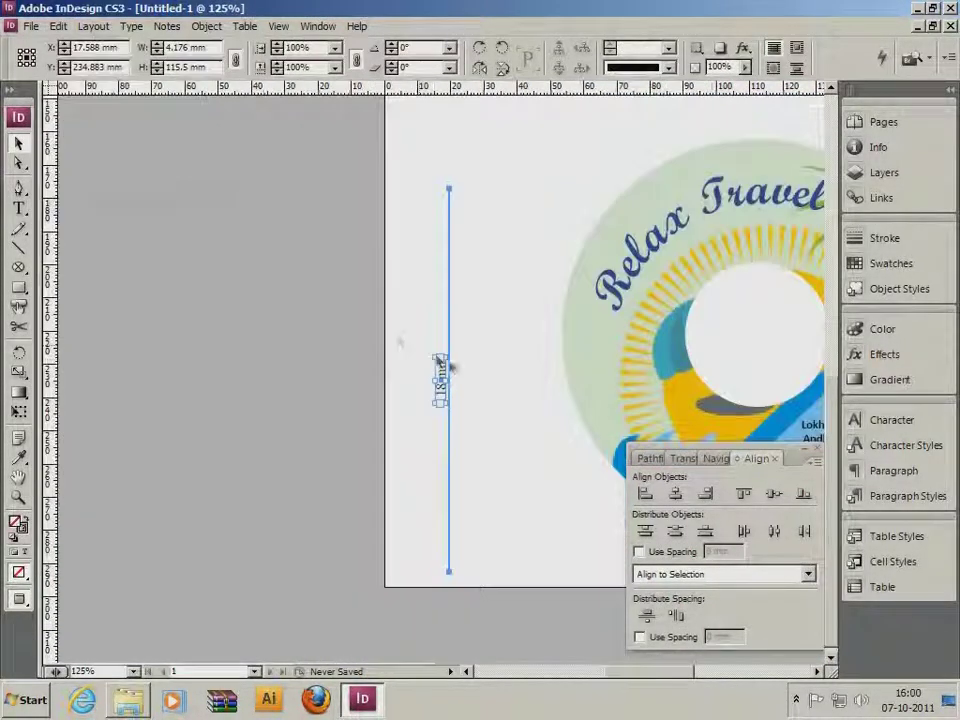
pyautogui.keyDown('ctrl'); pyautogui.keyDown('alt'); pyautogui.click(576, 311); pyautogui.keyUp('alt'); pyautogui.keyUp('ctrl')
pyautogui.keyDown('ctrl'); pyautogui.keyDown('alt'); pyautogui.click(576, 311); pyautogui.keyUp('alt'); pyautogui.keyUp('ctrl')
pyautogui.moveTo(265, 460); pyautogui.dragTo(265, 429)
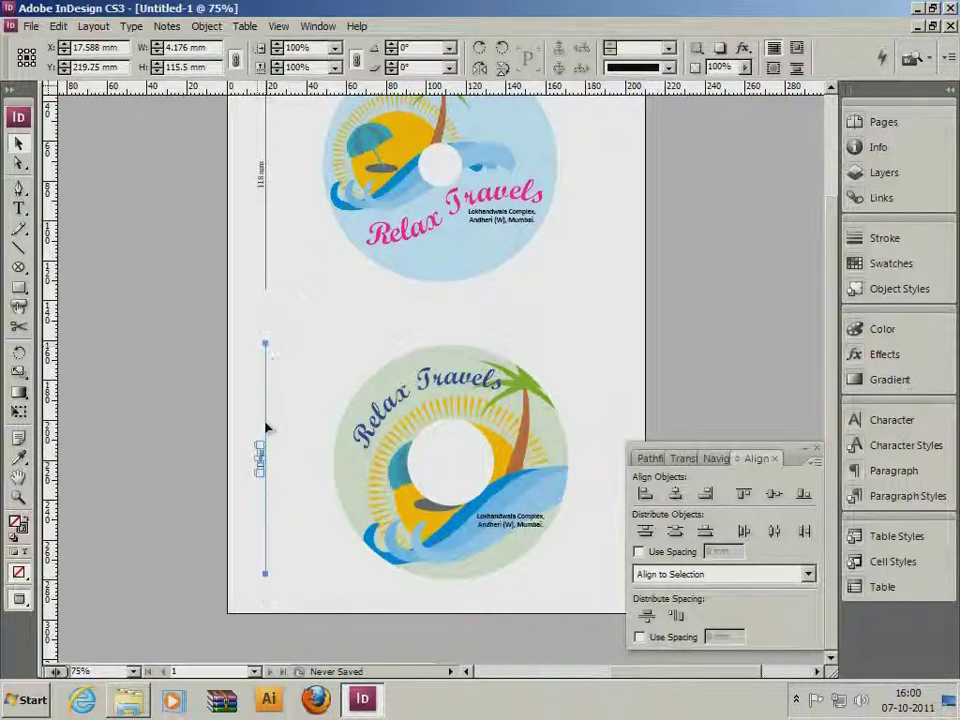
# Duplicate both dimension lines with their labels about 22 mm to the right, closer to the discs
pyautogui.keyDown('shift'); pyautogui.click(265, 172); pyautogui.keyUp('shift')
pyautogui.moveTo(268, 141); pyautogui.dragTo(312, 145)
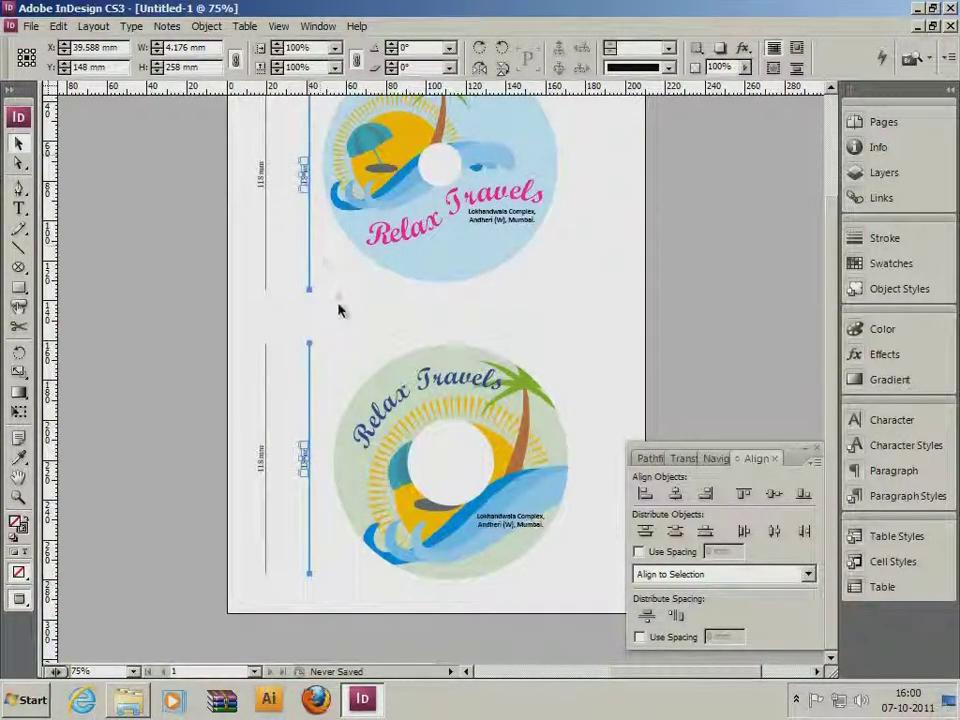
pyautogui.click(345, 309)
# Shorten the inner dimension line beside the first disc to about 21 mm, centred on the centre hole
pyautogui.keyDown('ctrl'); pyautogui.keyDown('alt'); pyautogui.click(348, 313); pyautogui.keyUp('alt'); pyautogui.keyUp('ctrl')
pyautogui.moveTo(294, 199); pyautogui.dragTo(555, 377)
pyautogui.click(400, 157)
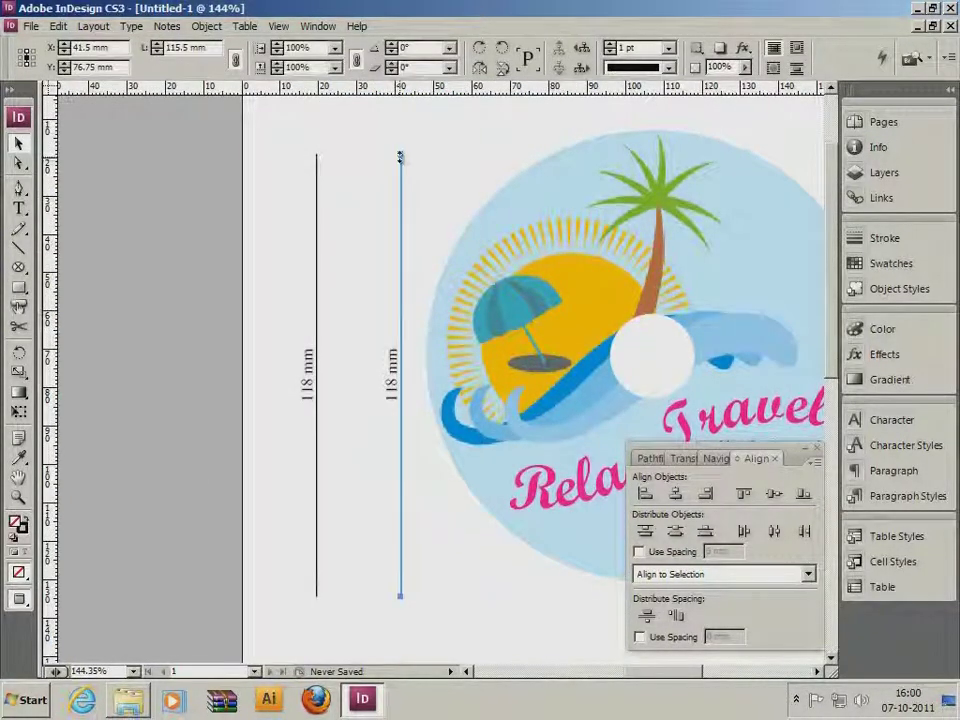
pyautogui.moveTo(394, 283); pyautogui.dragTo(393, 323)
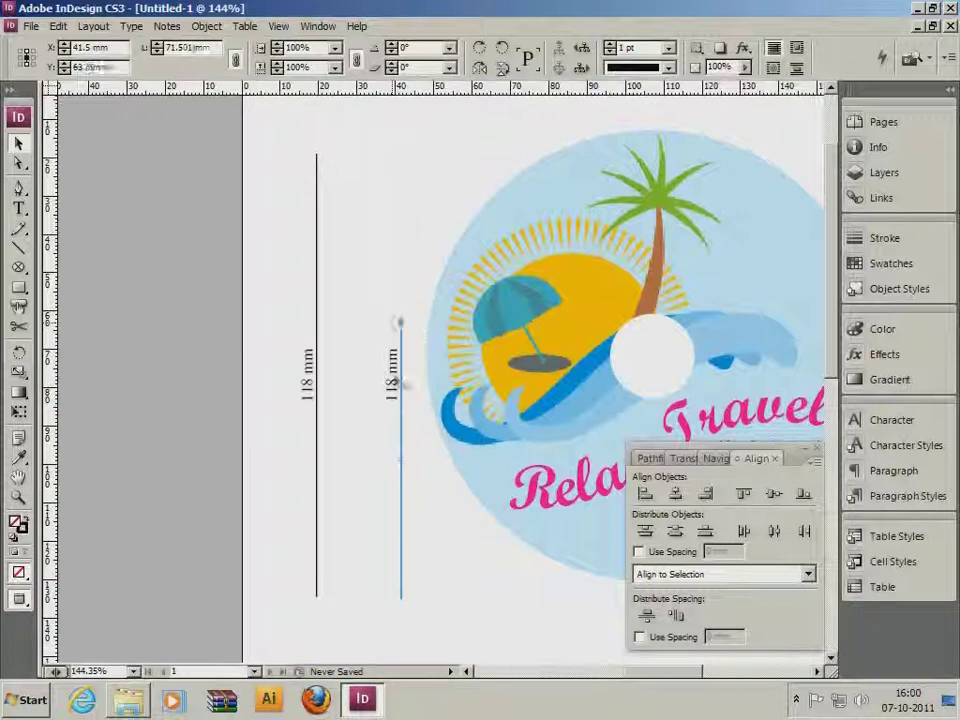
pyautogui.moveTo(400, 596); pyautogui.dragTo(434, 438)
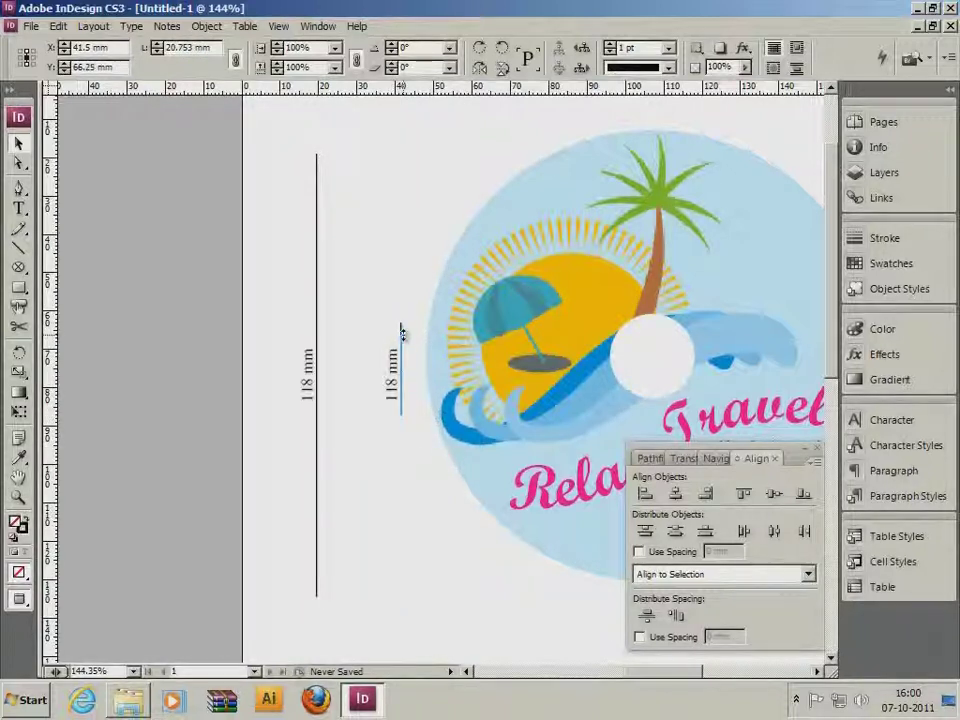
# Change the label on the first disc's inner dimension line to 22.5 mm and adjust the line beside it
pyautogui.doubleClick(393, 387)
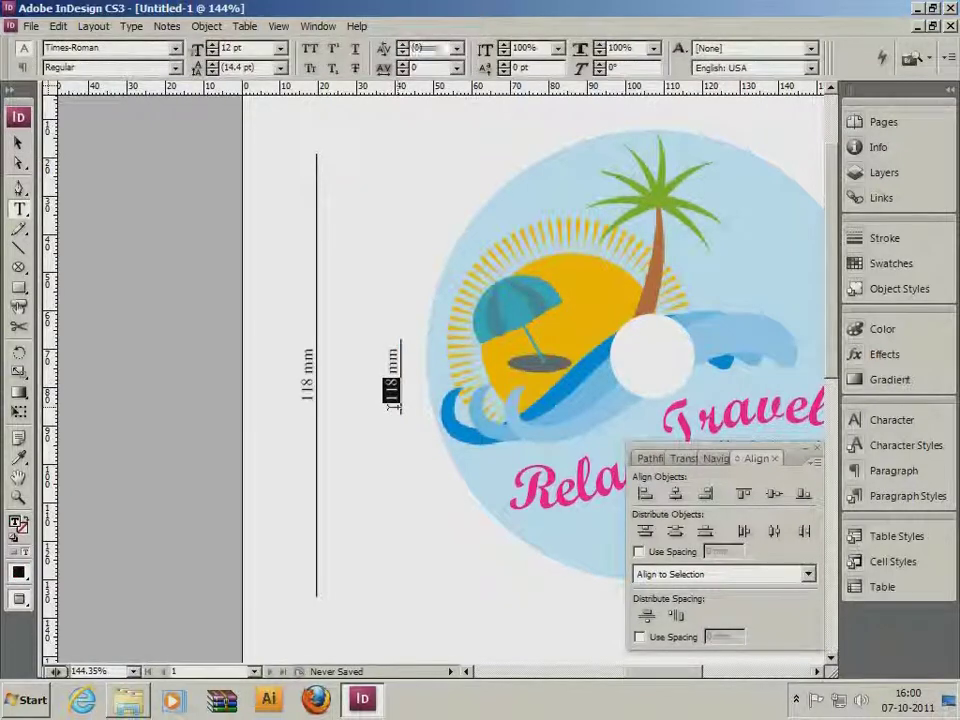
pyautogui.click(18, 144)
pyautogui.moveTo(398, 352); pyautogui.dragTo(402, 340)
pyautogui.keyDown('shift'); pyautogui.click(402, 382); pyautogui.keyUp('shift')
pyautogui.hotkey('ctrl', '-')
pyautogui.hotkey('ctrl', '-')
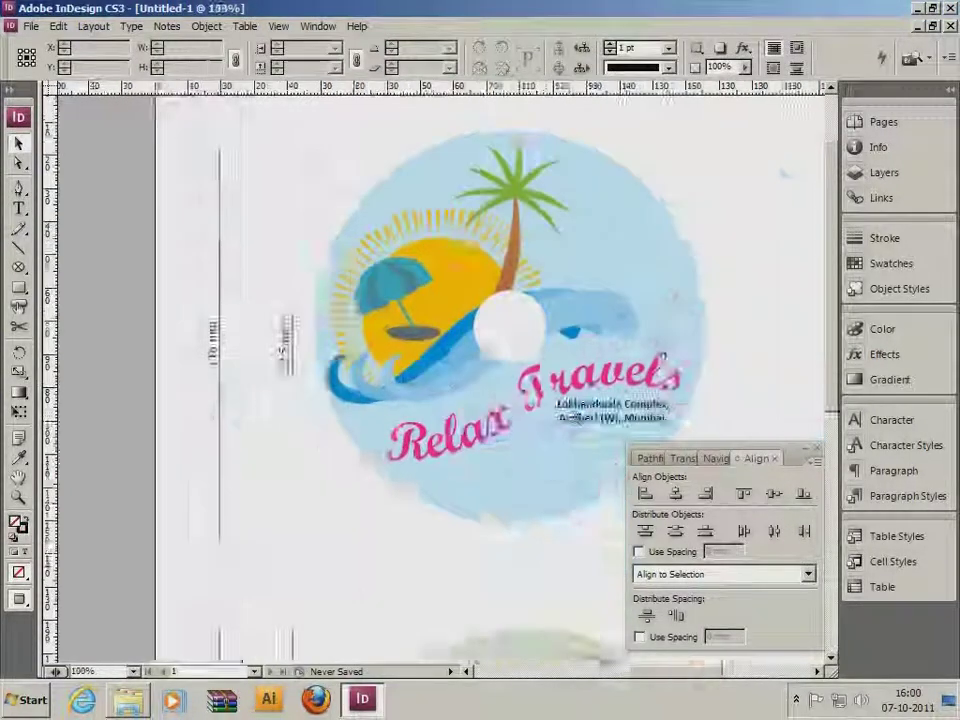
# Change the label on the inner dimension line beside the second disc to 44 mm
pyautogui.moveTo(452, 547); pyautogui.dragTo(559, 625)
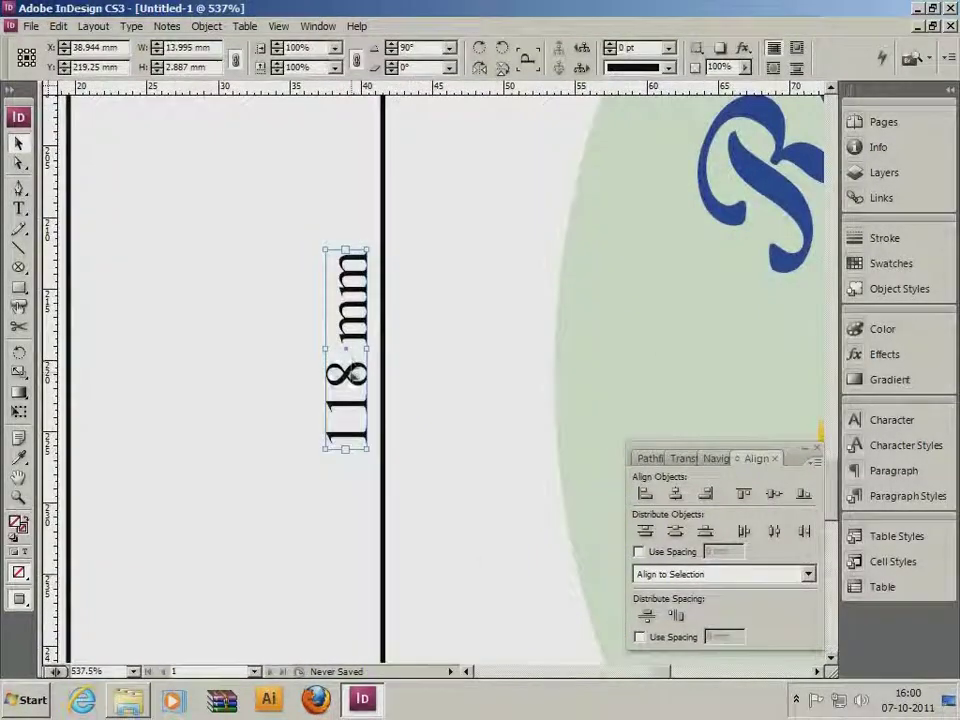
pyautogui.doubleClick(355, 356)
pyautogui.moveTo(355, 356); pyautogui.dragTo(363, 490)
pyautogui.write('44')
pyautogui.press('Escape')
pyautogui.hotkey('ctrl', '-')
pyautogui.hotkey('ctrl', '-')
pyautogui.hotkey('ctrl', '-')
pyautogui.hotkey('ctrl', '-')
pyautogui.hotkey('ctrl', '-')
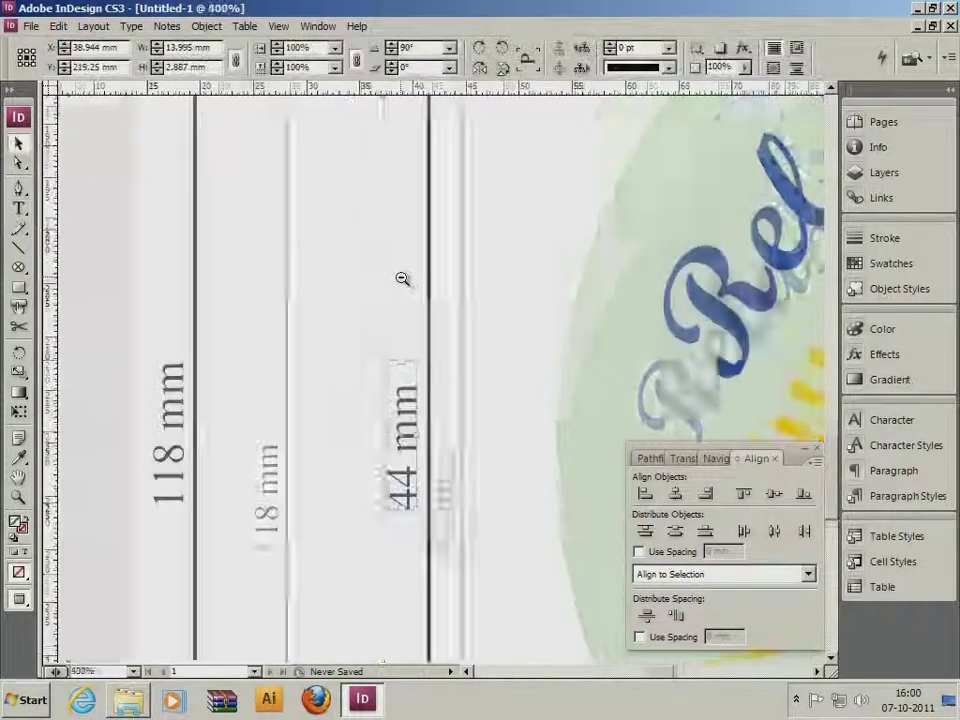
# Shorten the second disc's inner dimension line to roughly the hole's height and align its vertical centre with the 44 mm label
pyautogui.click(381, 147)
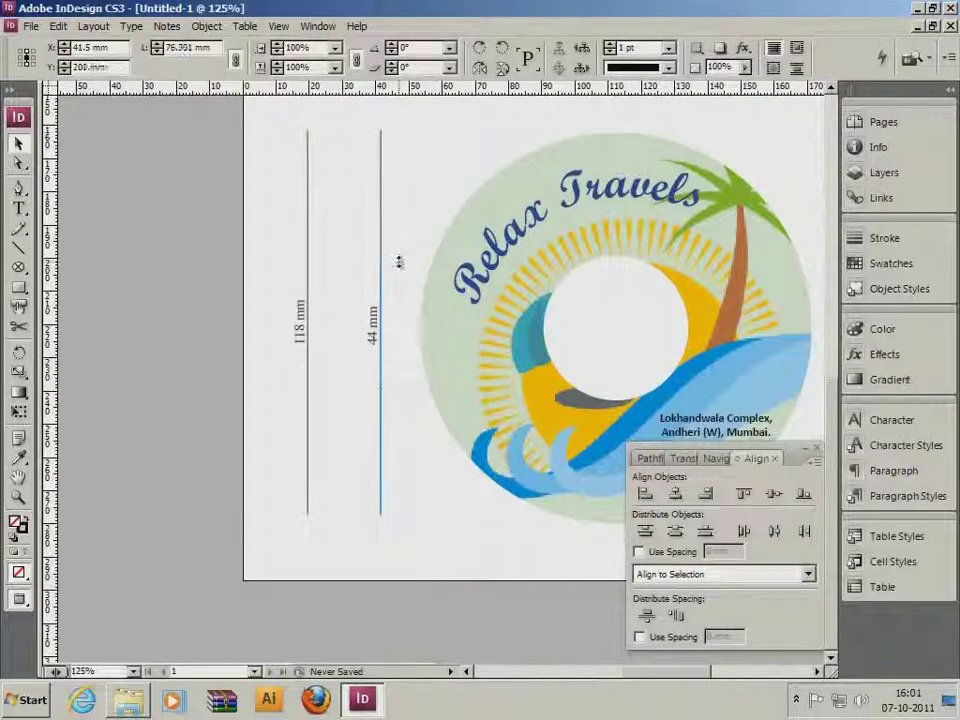
pyautogui.moveTo(398, 262); pyautogui.dragTo(398, 262)
pyautogui.moveTo(398, 400); pyautogui.dragTo(398, 400)
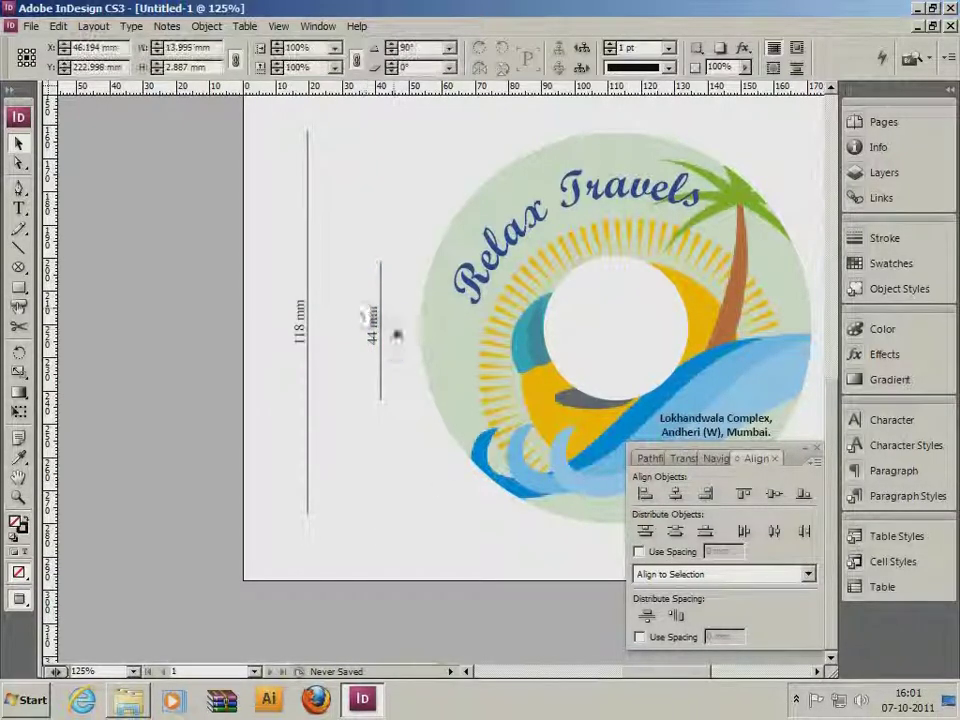
pyautogui.keyDown('shift'); pyautogui.click(372, 325); pyautogui.keyUp('shift')
pyautogui.click(771, 496)
pyautogui.hotkey('ctrl', 'shift', 'a')
pyautogui.keyDown('ctrl'); pyautogui.keyDown('alt'); pyautogui.click(518, 312); pyautogui.keyUp('alt'); pyautogui.keyUp('ctrl')
pyautogui.keyDown('ctrl'); pyautogui.keyDown('alt'); pyautogui.click(518, 316); pyautogui.keyUp('alt'); pyautogui.keyUp('ctrl')
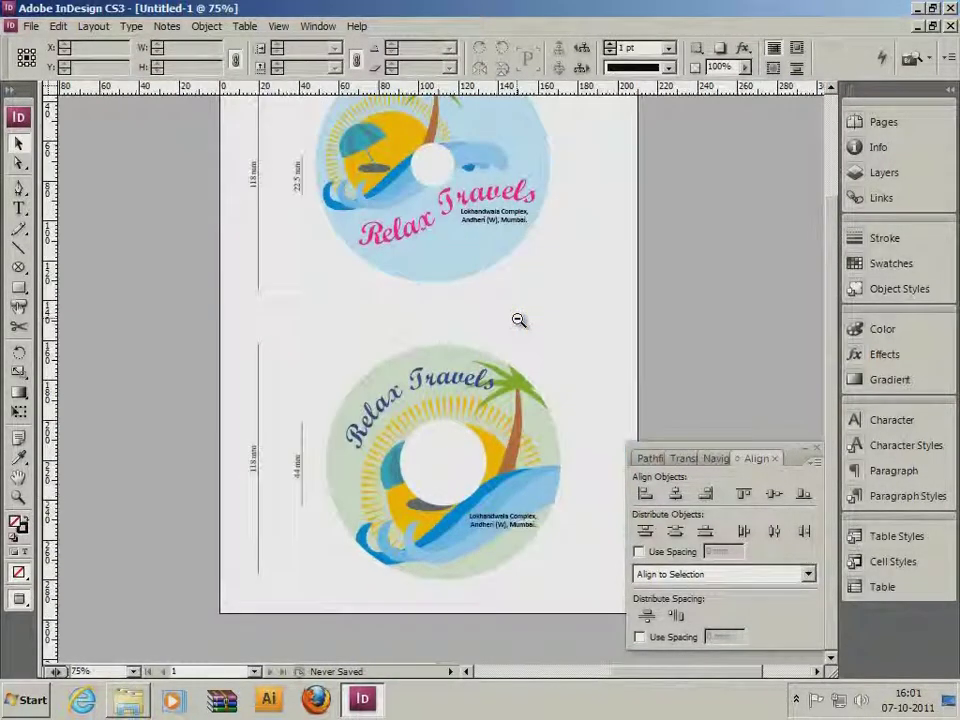
# Place horizontal guides at the top and bottom of the first disc's centre hole and at the disc's lower edge, Y 130.5 mm
pyautogui.moveTo(516, 95); pyautogui.dragTo(512, 145)
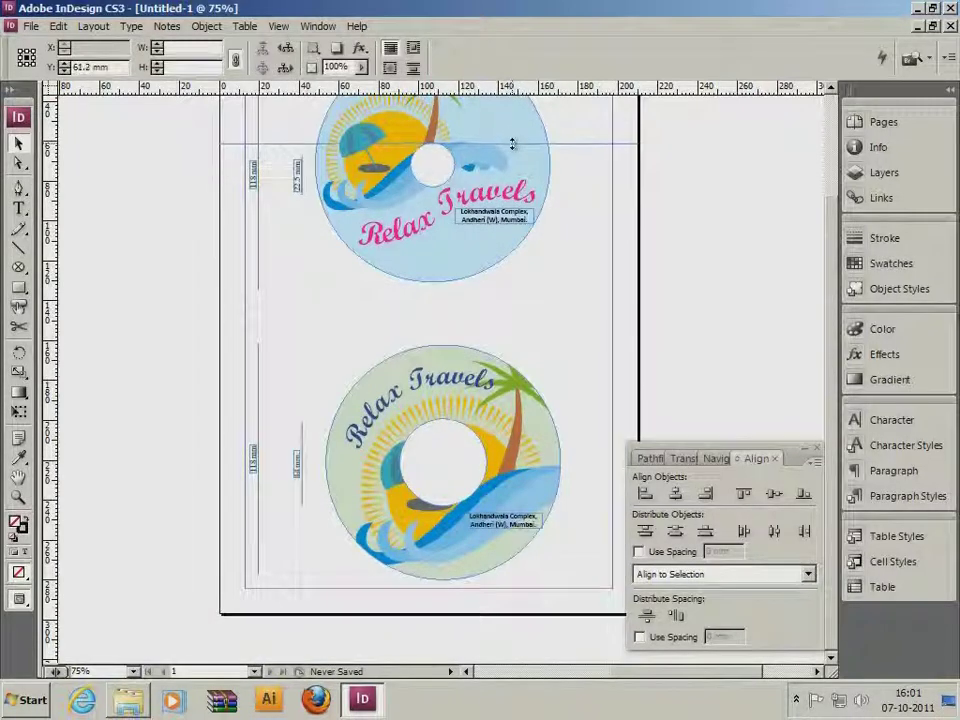
pyautogui.moveTo(486, 92); pyautogui.dragTo(491, 187)
pyautogui.moveTo(487, 92); pyautogui.dragTo(486, 281)
pyautogui.scroll(3, 490, 279)
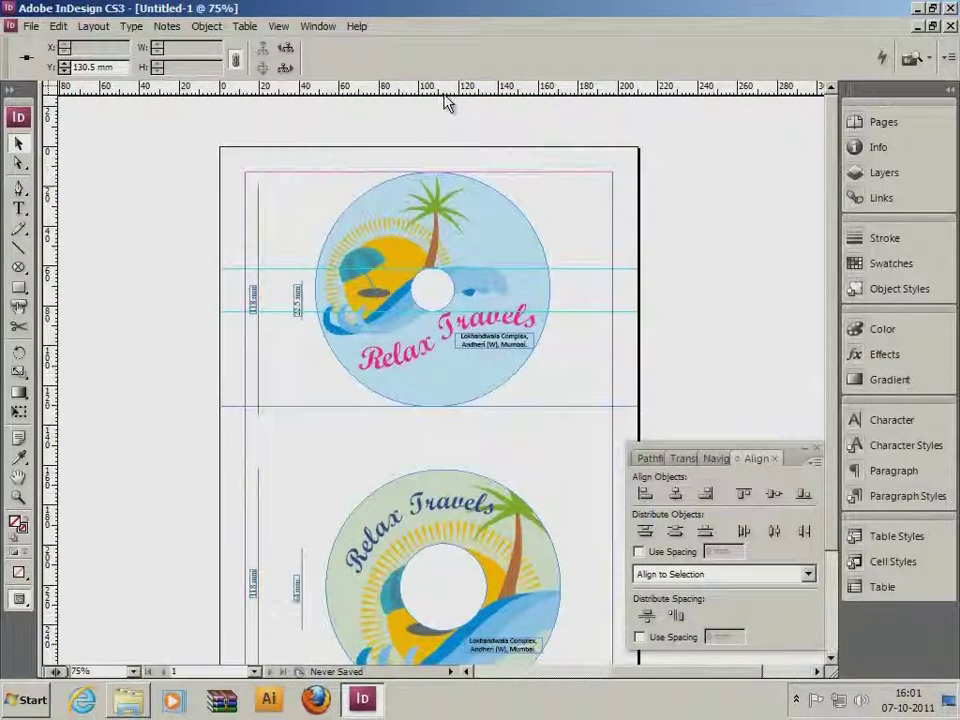
# Place horizontal guides at the second disc's upper and lower edges and at its centre hole
pyautogui.scroll(-3, 438, 222)
pyautogui.moveTo(437, 92); pyautogui.dragTo(456, 346)
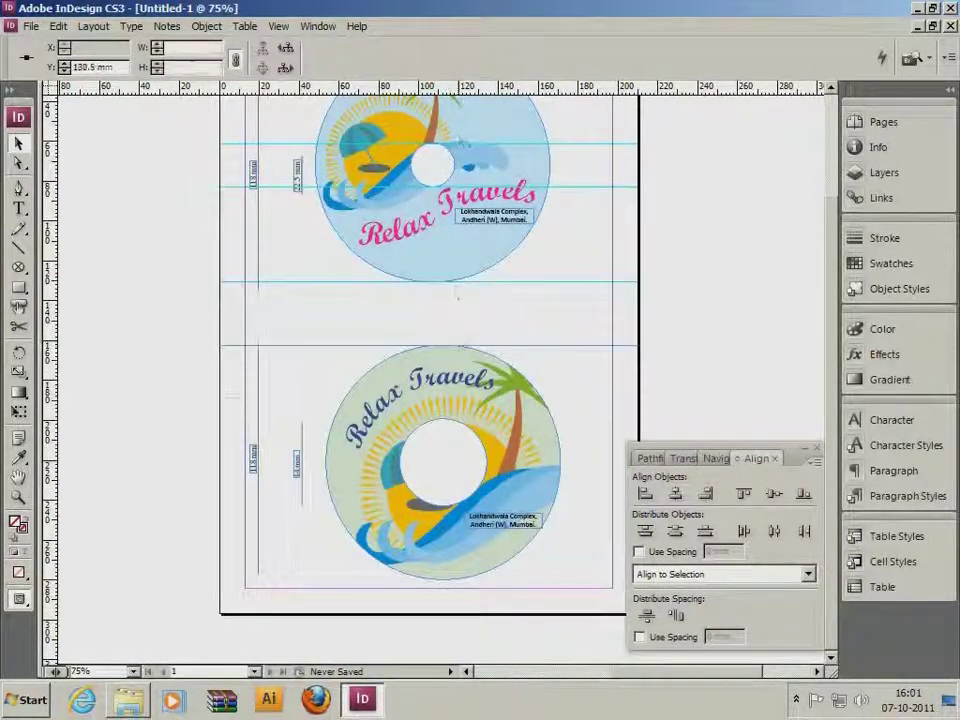
pyautogui.moveTo(476, 417); pyautogui.dragTo(476, 418)
pyautogui.moveTo(492, 92); pyautogui.dragTo(491, 579)
# Adjust the ends of the second disc's 44 mm and 118 mm dimension lines to meet the hole and disc guides
pyautogui.moveTo(243, 360); pyautogui.dragTo(389, 577)
pyautogui.click(404, 269)
pyautogui.moveTo(403, 258); pyautogui.dragTo(403, 247)
pyautogui.scroll(-3, 406, 250)
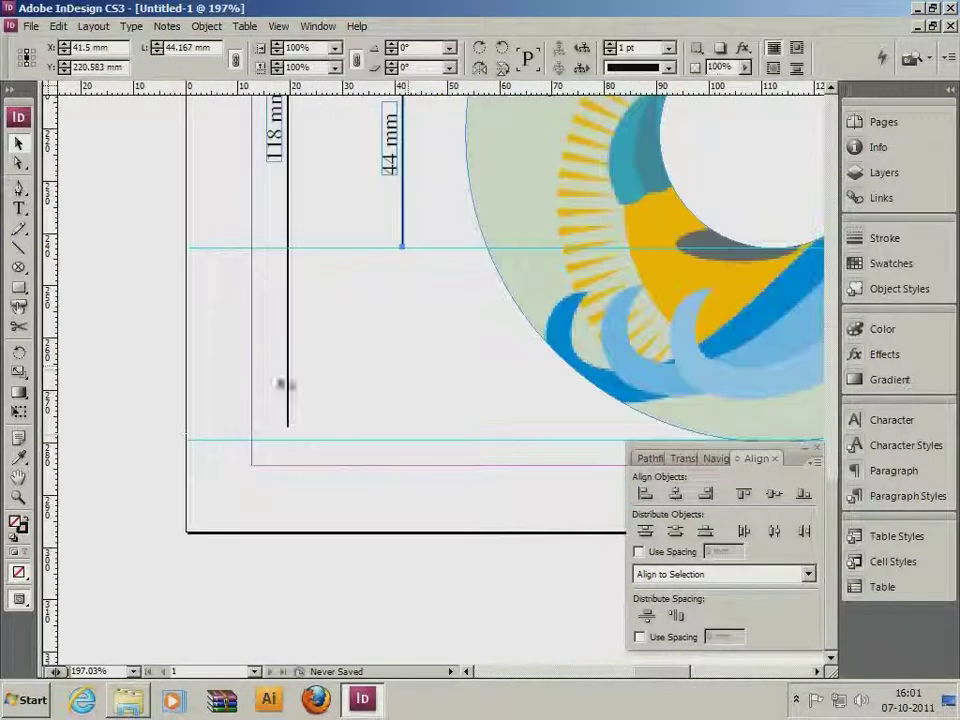
pyautogui.click(287, 402)
pyautogui.click(287, 432)
pyautogui.scroll(5, 306, 431)
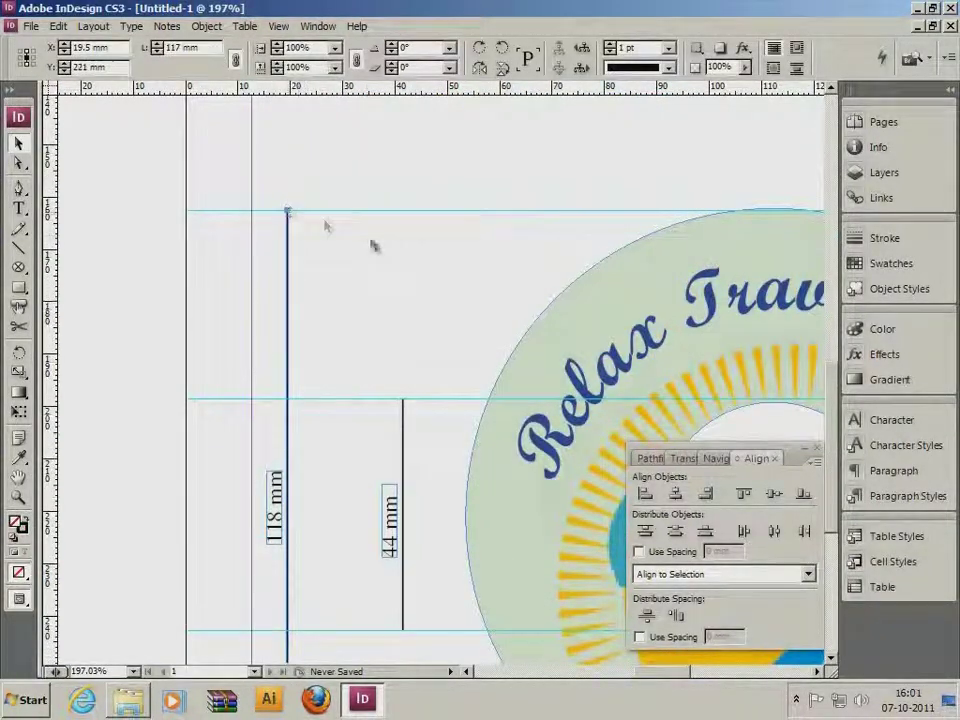
# Move the first disc's 22.5 mm line and label up and stretch the line between the two hole guides
pyautogui.scroll(5, 390, 245)
pyautogui.click(396, 214)
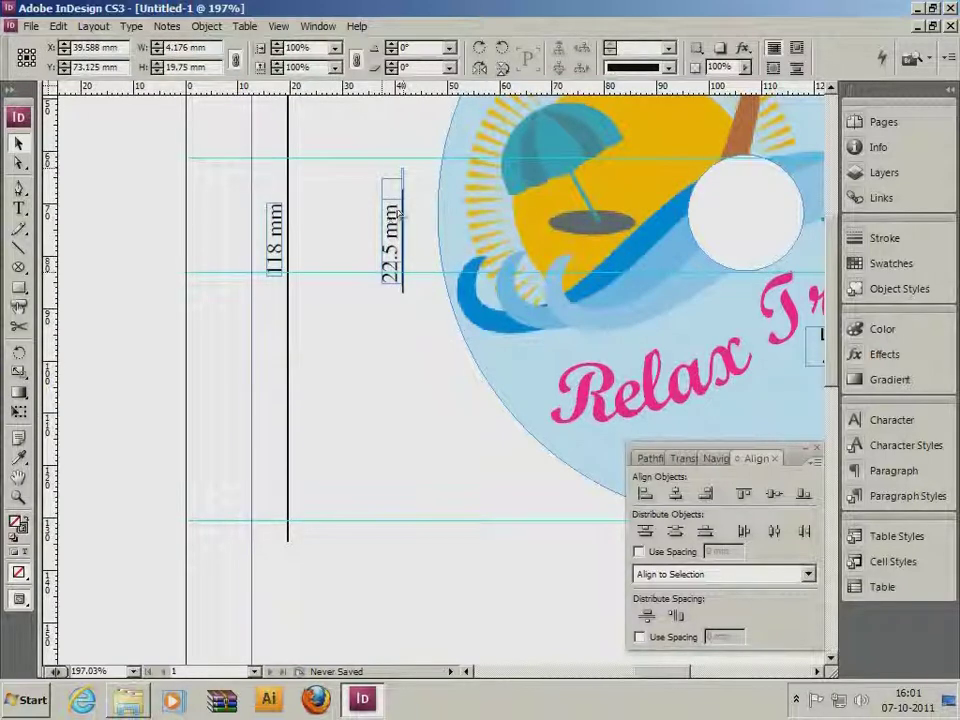
pyautogui.click(414, 168)
pyautogui.moveTo(398, 206); pyautogui.dragTo(403, 158)
pyautogui.click(403, 169)
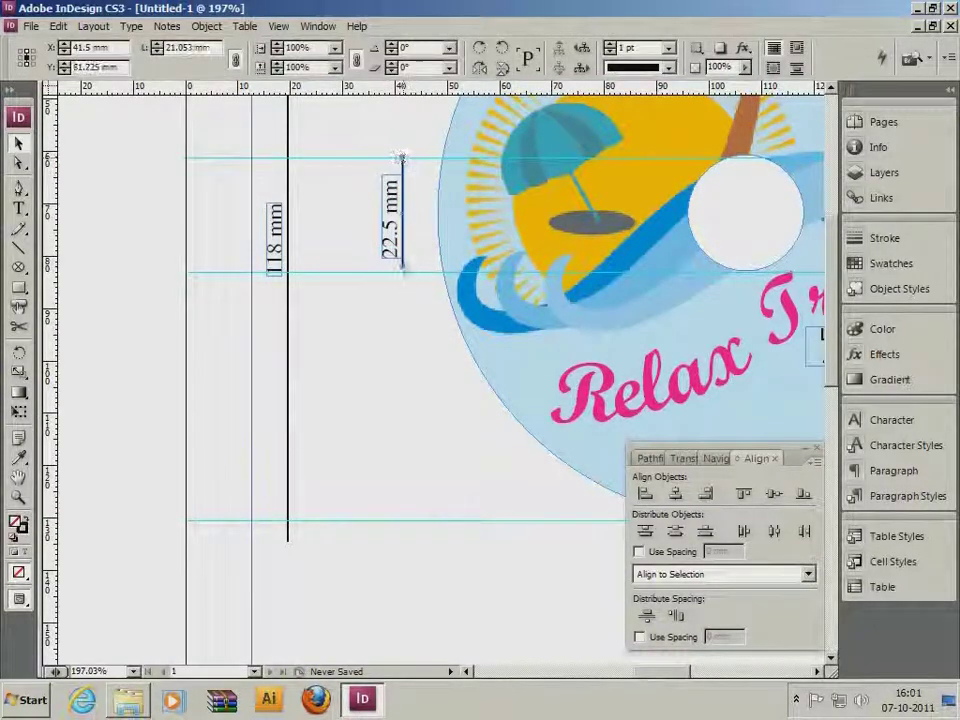
pyautogui.moveTo(403, 268); pyautogui.dragTo(403, 272)
# Adjust both ends of the first disc's 118 mm dimension line to match the disc's upper and lower edges
pyautogui.click(296, 538)
pyautogui.click(288, 538)
pyautogui.moveTo(288, 540); pyautogui.dragTo(288, 520)
pyautogui.scroll(5, 305, 420)
pyautogui.moveTo(288, 221); pyautogui.dragTo(288, 190)
pyautogui.click(405, 154)
# Examine the whole page with both discs and their dimension lines in Preview mode
pyautogui.keyDown('ctrl'); pyautogui.keyDown('alt'); pyautogui.click(604, 466); pyautogui.keyUp('alt'); pyautogui.keyUp('ctrl')
pyautogui.keyDown('ctrl'); pyautogui.keyDown('alt'); pyautogui.click(590, 450); pyautogui.keyUp('alt'); pyautogui.keyUp('ctrl')
pyautogui.keyDown('ctrl'); pyautogui.keyDown('alt'); pyautogui.click(517, 422); pyautogui.keyUp('alt'); pyautogui.keyUp('ctrl')
pyautogui.keyDown('ctrl'); pyautogui.keyDown('alt'); pyautogui.click(455, 416); pyautogui.keyUp('alt'); pyautogui.keyUp('ctrl')
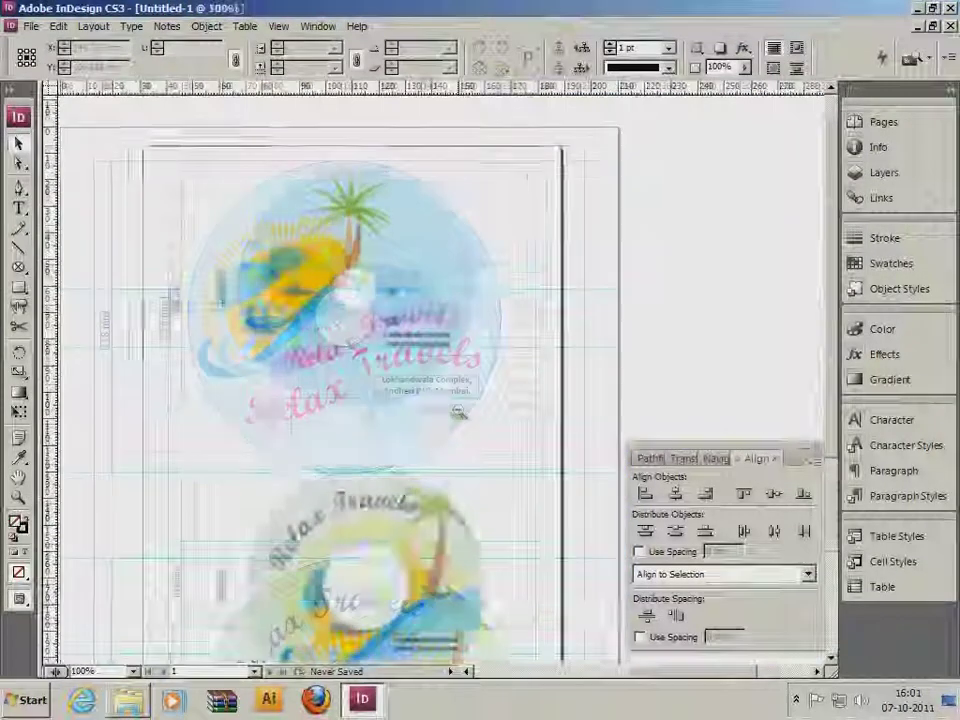
pyautogui.keyDown('ctrl'); pyautogui.keyDown('alt'); pyautogui.click(412, 413); pyautogui.keyUp('alt'); pyautogui.keyUp('ctrl')
pyautogui.moveTo(18, 598); pyautogui.dragTo(80, 617)
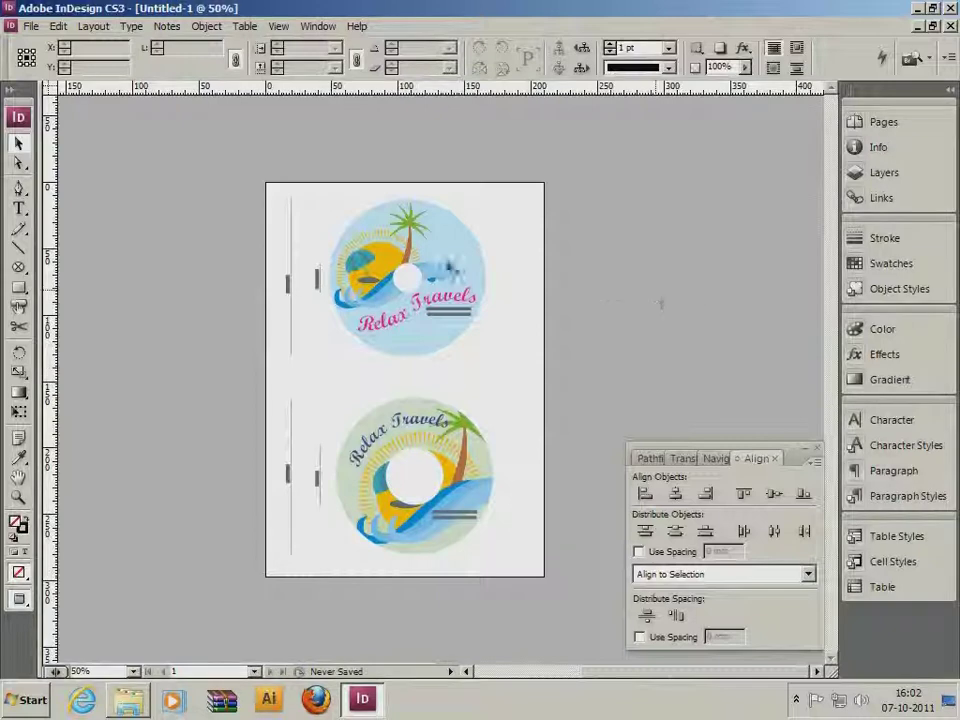
pyautogui.moveTo(210, 181); pyautogui.dragTo(668, 567)
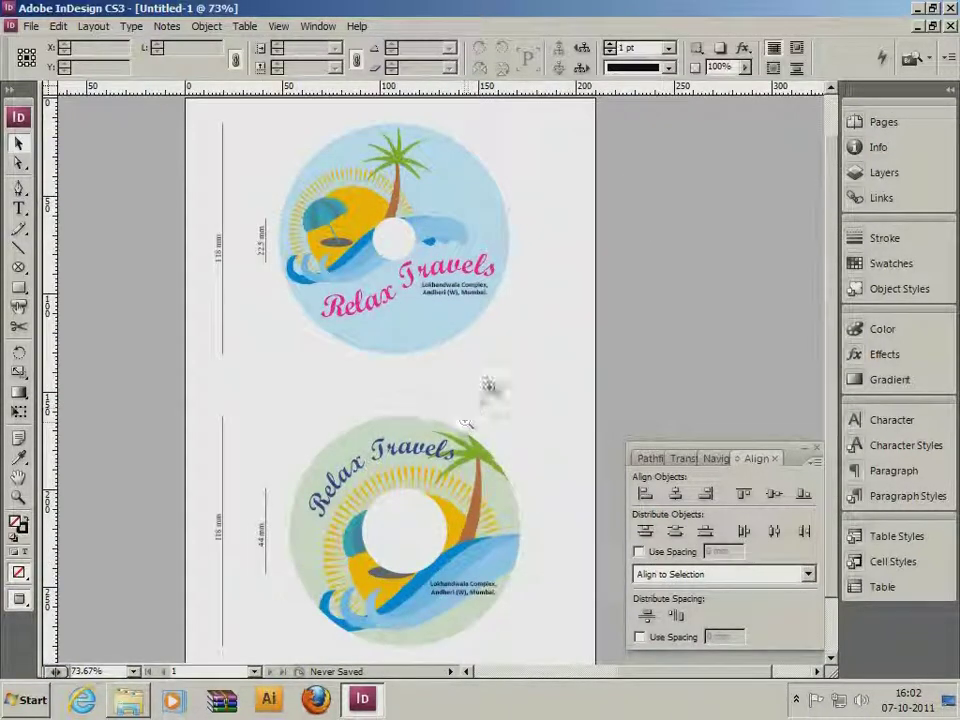
# Return the page to Normal view mode and close the Align panel
pyautogui.click(18, 598)
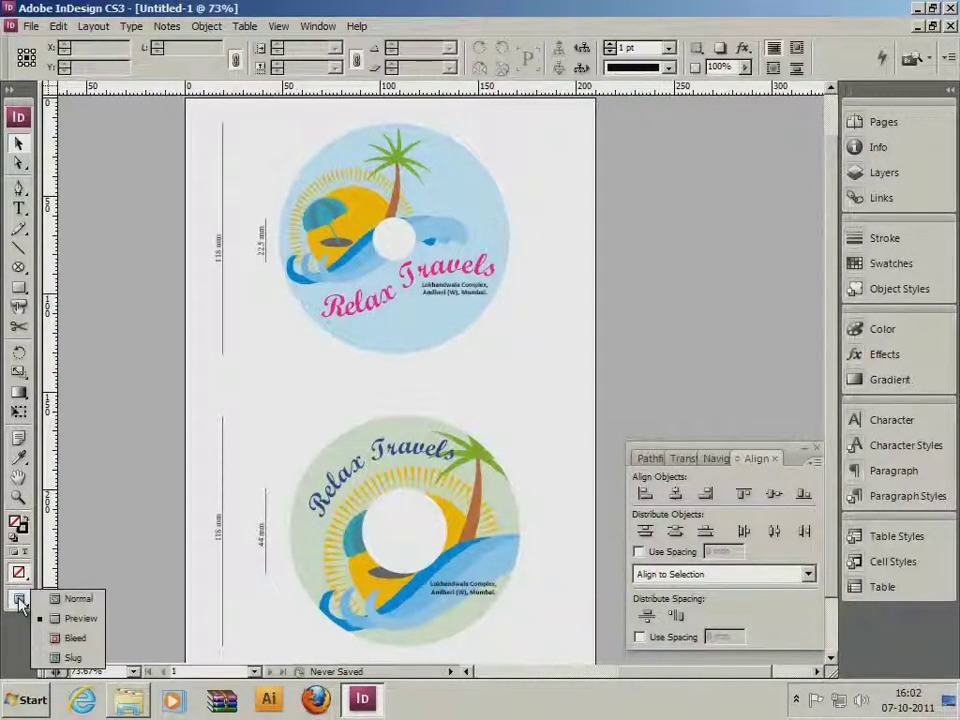
pyautogui.click(79, 599)
pyautogui.hotkey('ctrl', '-')
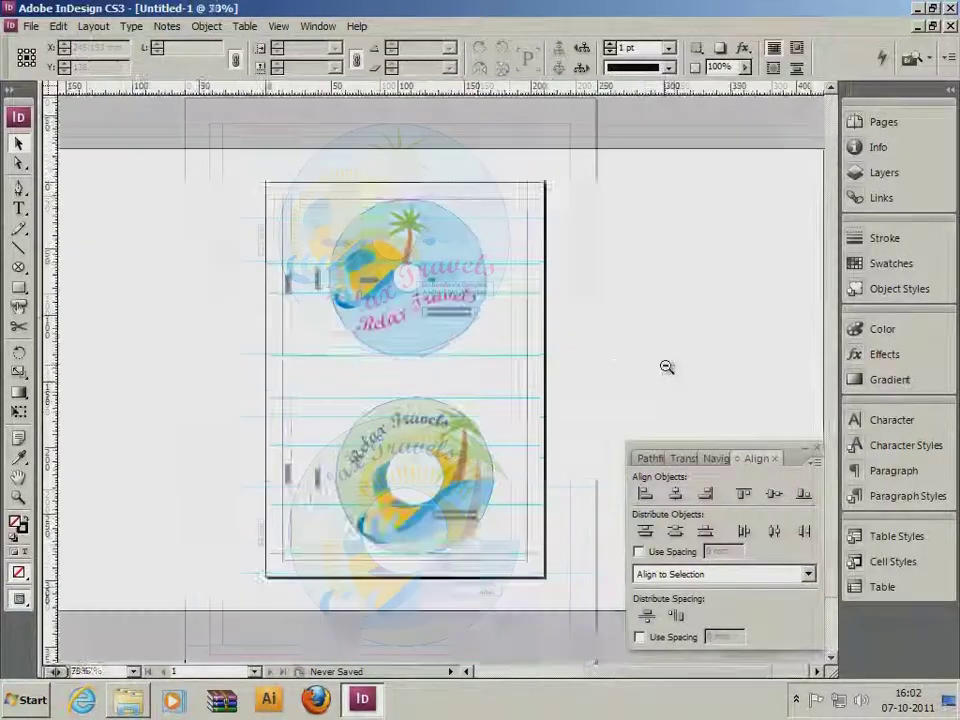
pyautogui.click(817, 450)
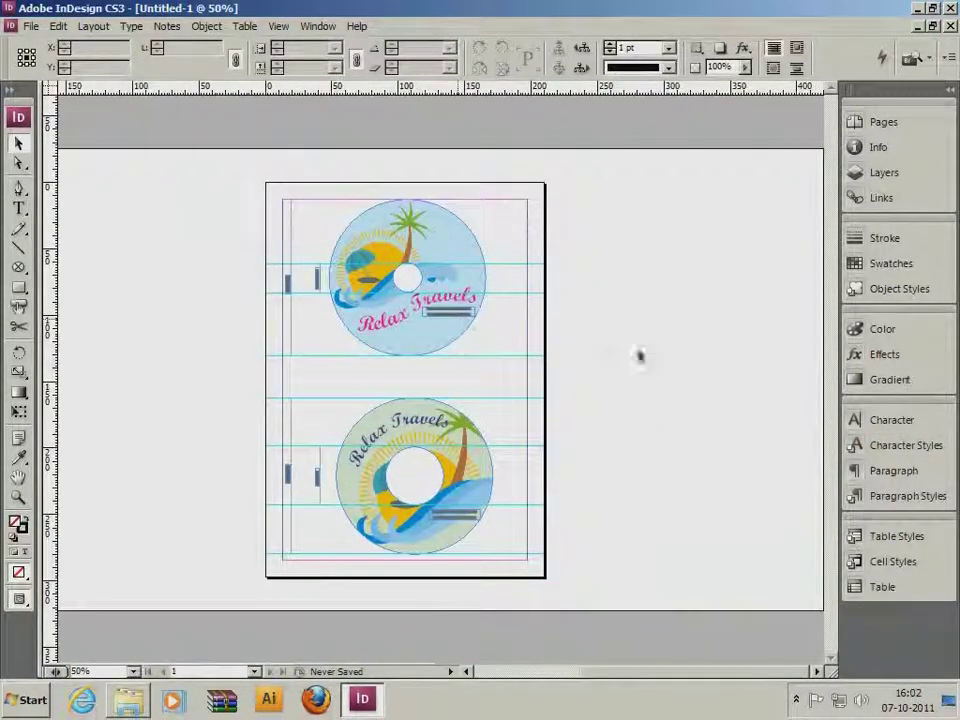
# Start saving the document and choose the Creating CD Onbody folder inside 07 Indesign Video on drive D
pyautogui.click(34, 28)
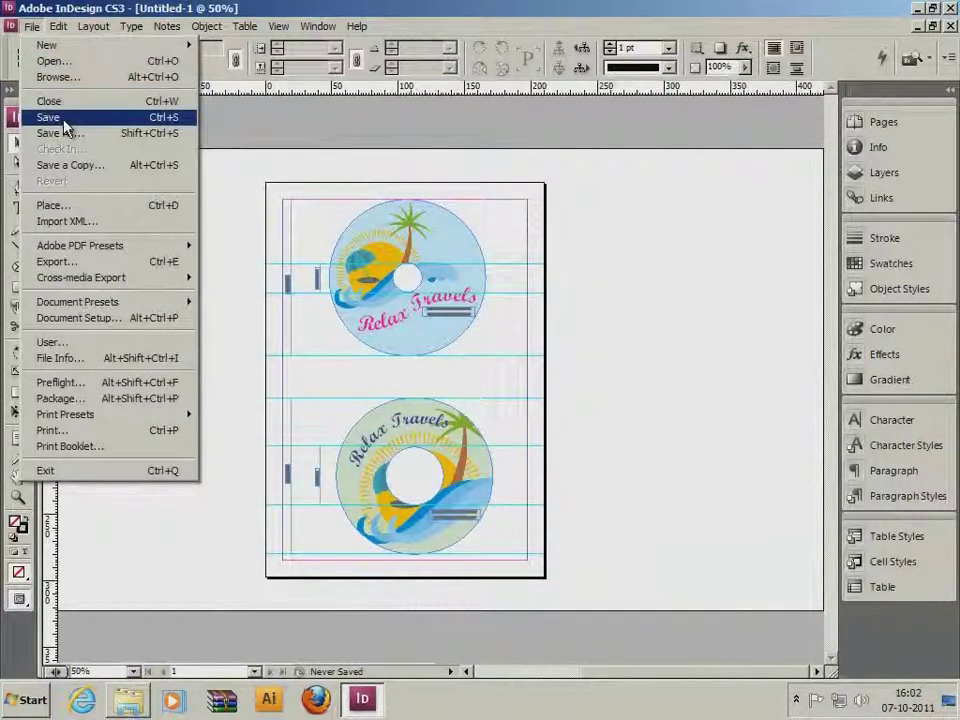
pyautogui.click(65, 122)
pyautogui.click(398, 173)
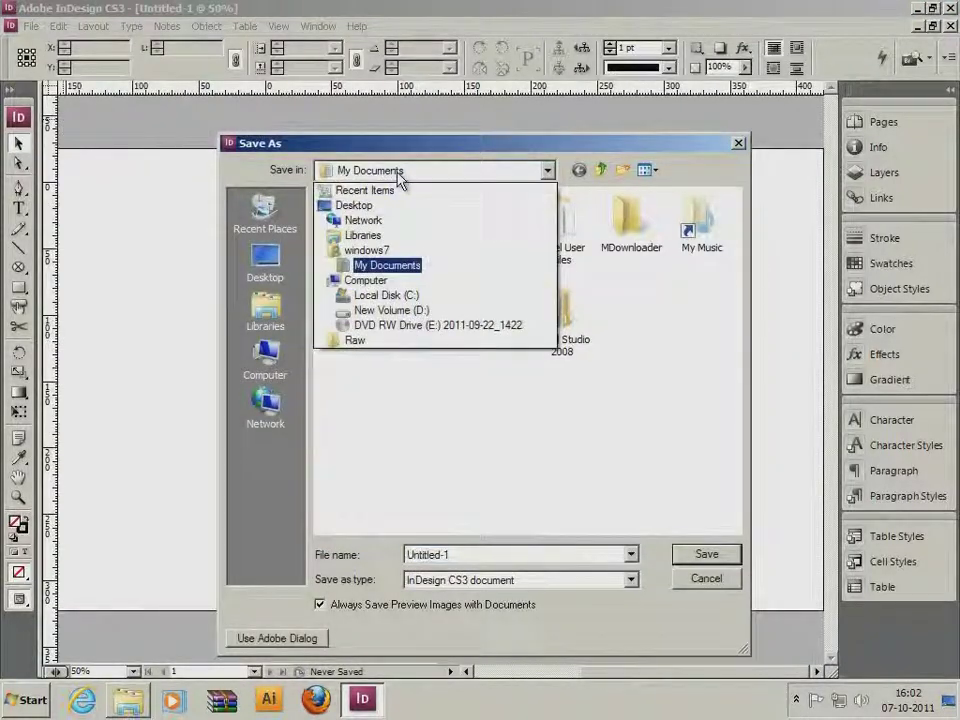
pyautogui.click(408, 311)
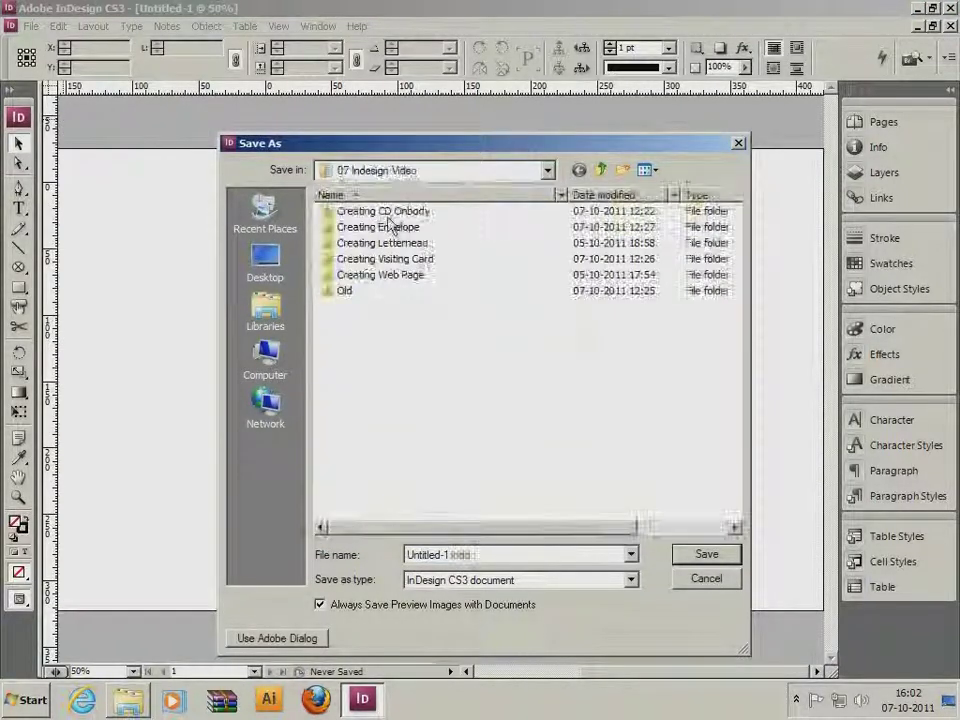
pyautogui.doubleClick(399, 211)
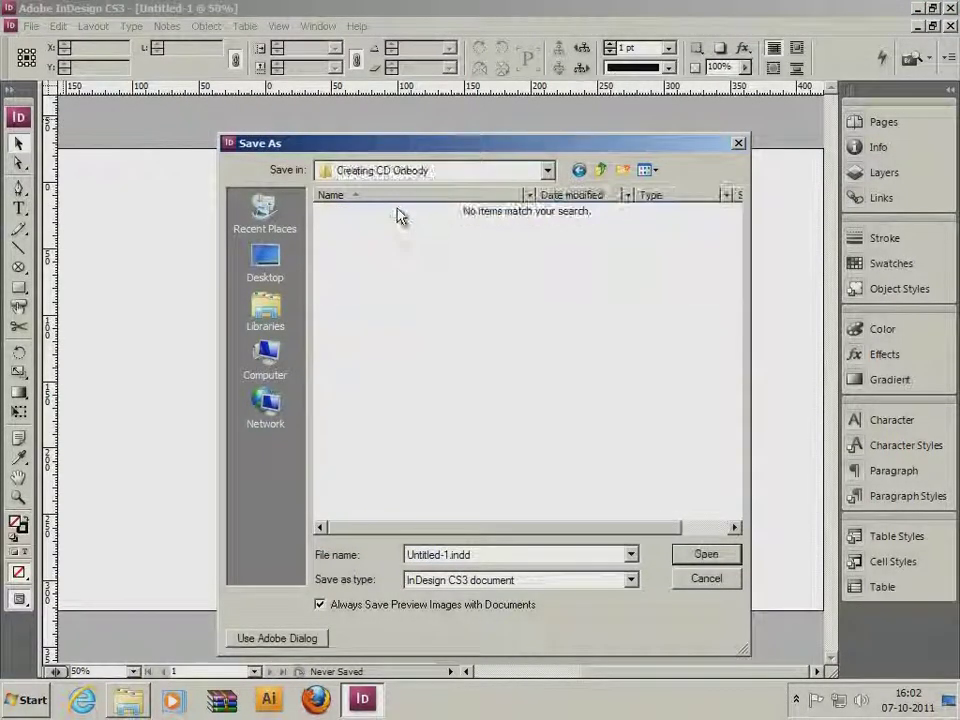
# Name the file Creating CD Onbody and save it as an InDesign CS3 document
pyautogui.moveTo(480, 554); pyautogui.dragTo(310, 545)
pyautogui.write('Cre')
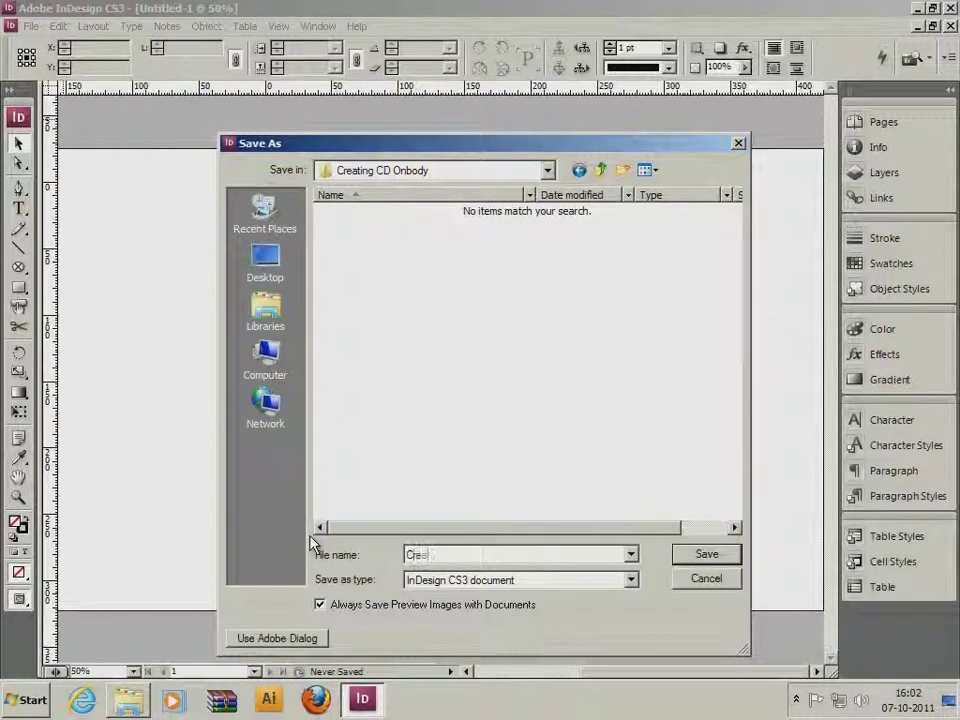
pyautogui.write('ating CD Onboady')
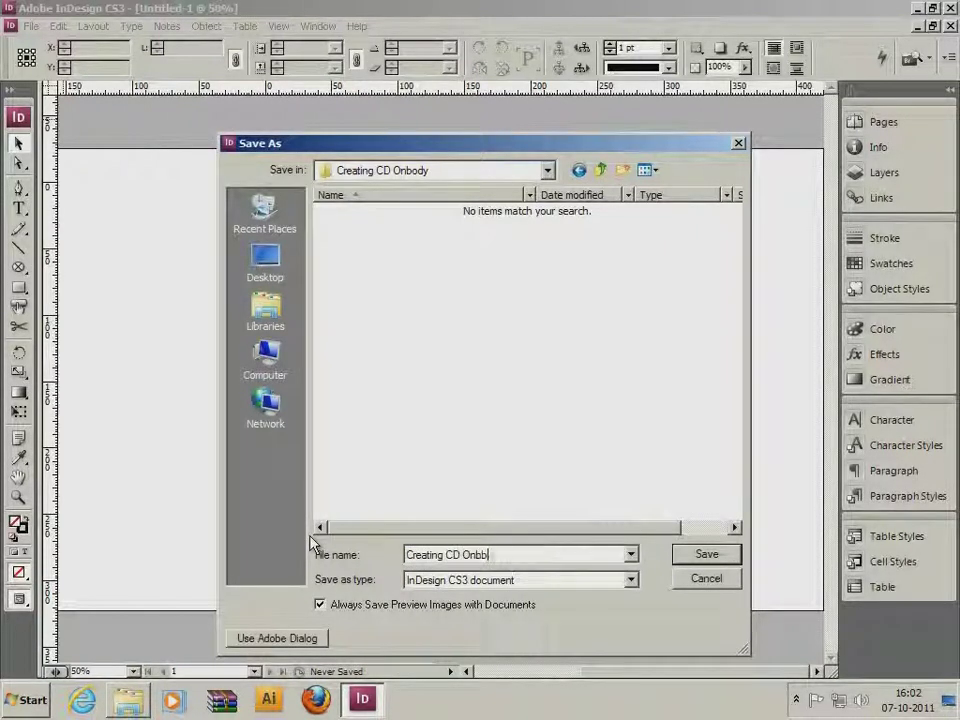
pyautogui.press('BackSpace')
pyautogui.press('BackSpace')
pyautogui.press('BackSpace')
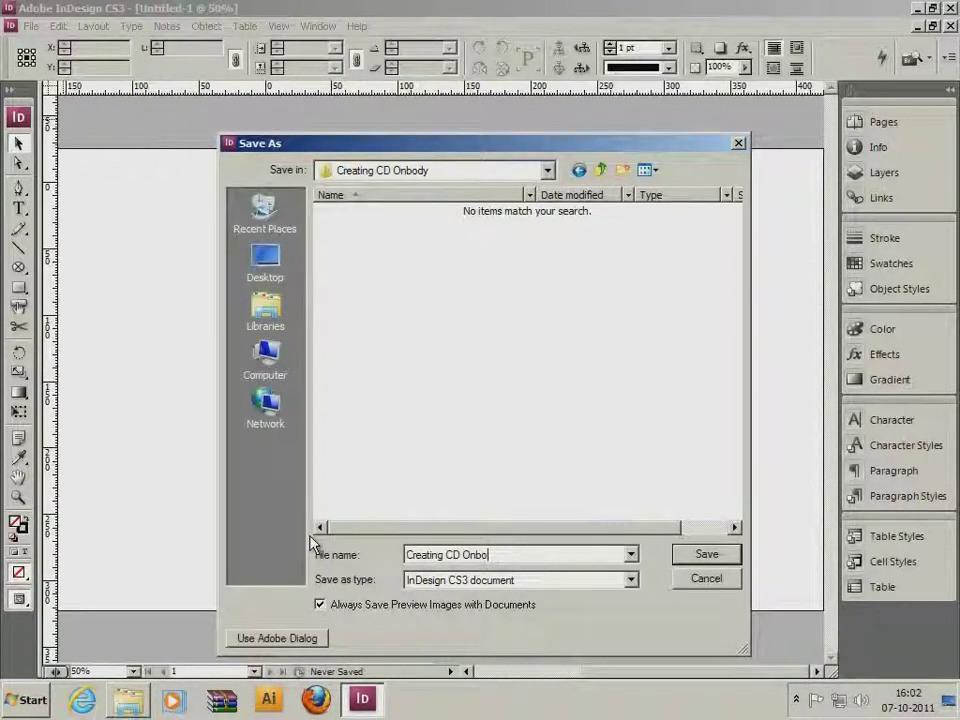
pyautogui.press('BackSpace')
pyautogui.write('y')
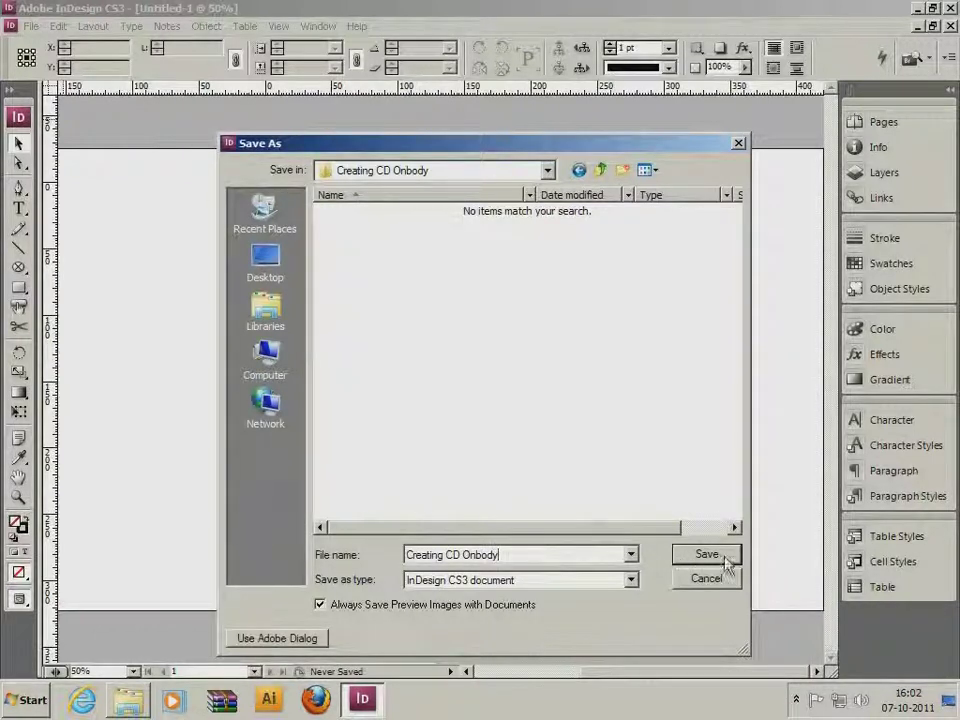
pyautogui.click(725, 559)
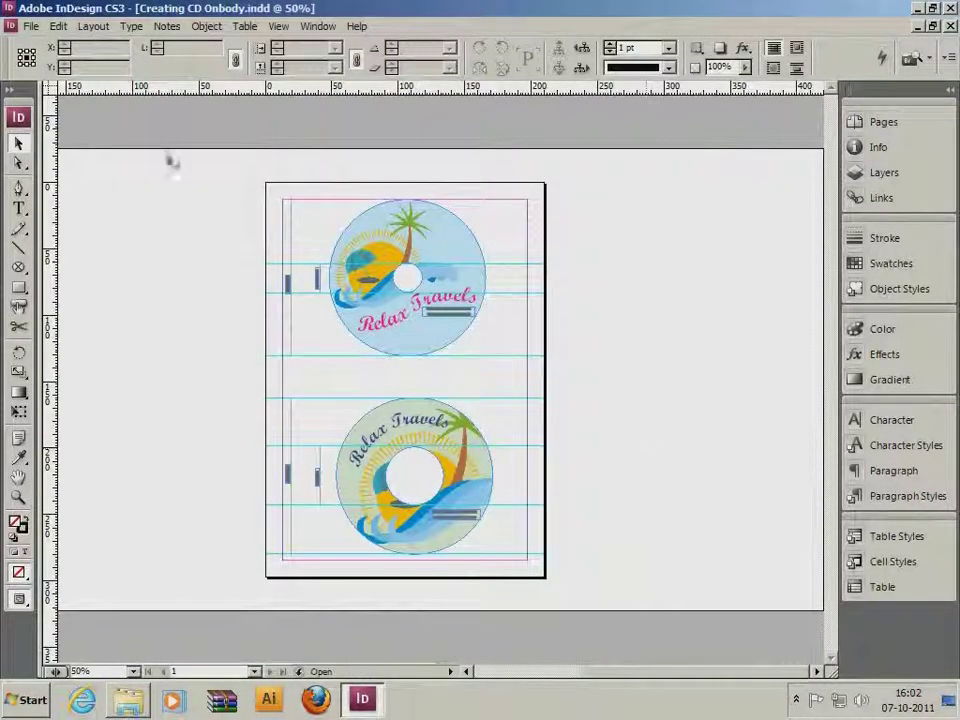
# Export all pages as the Adobe PDF Creating CD Onbody with the High Quality Print preset
pyautogui.click(34, 27)
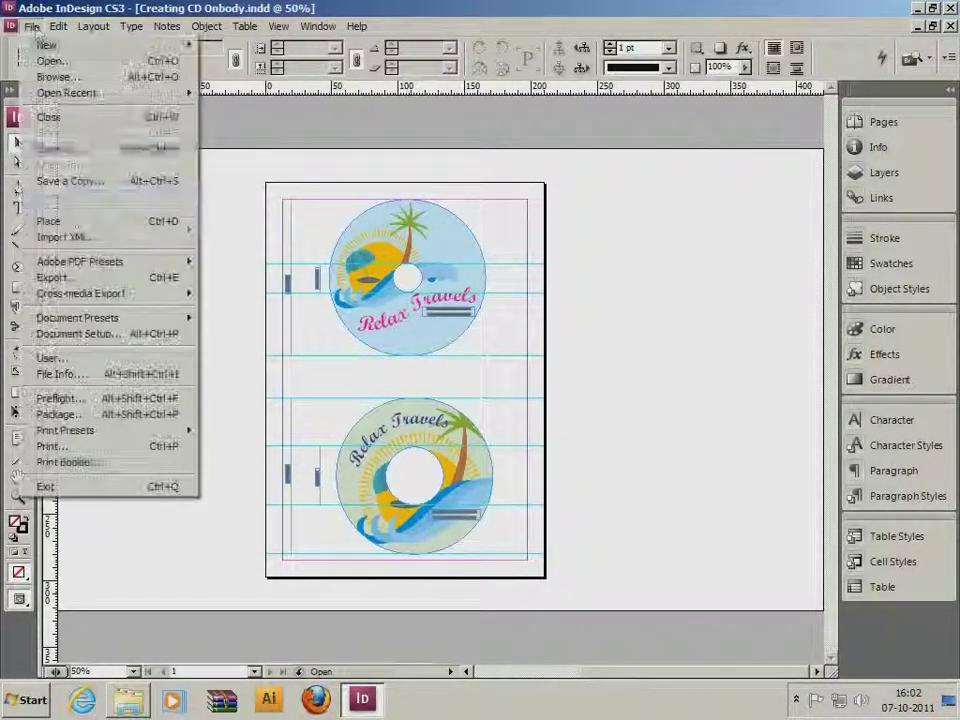
pyautogui.click(74, 282)
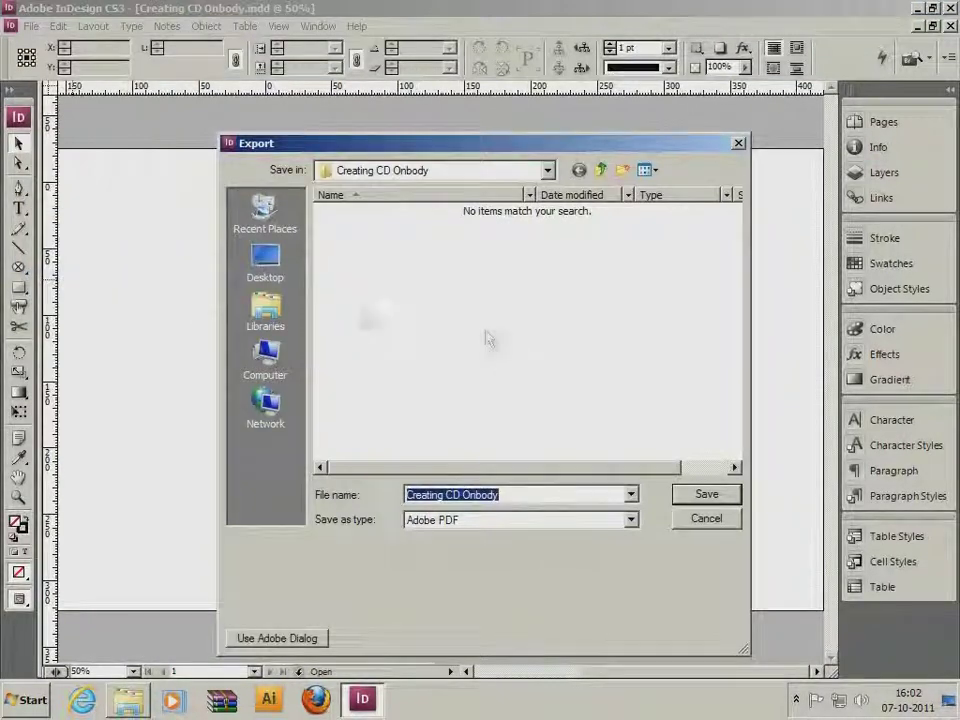
pyautogui.click(702, 497)
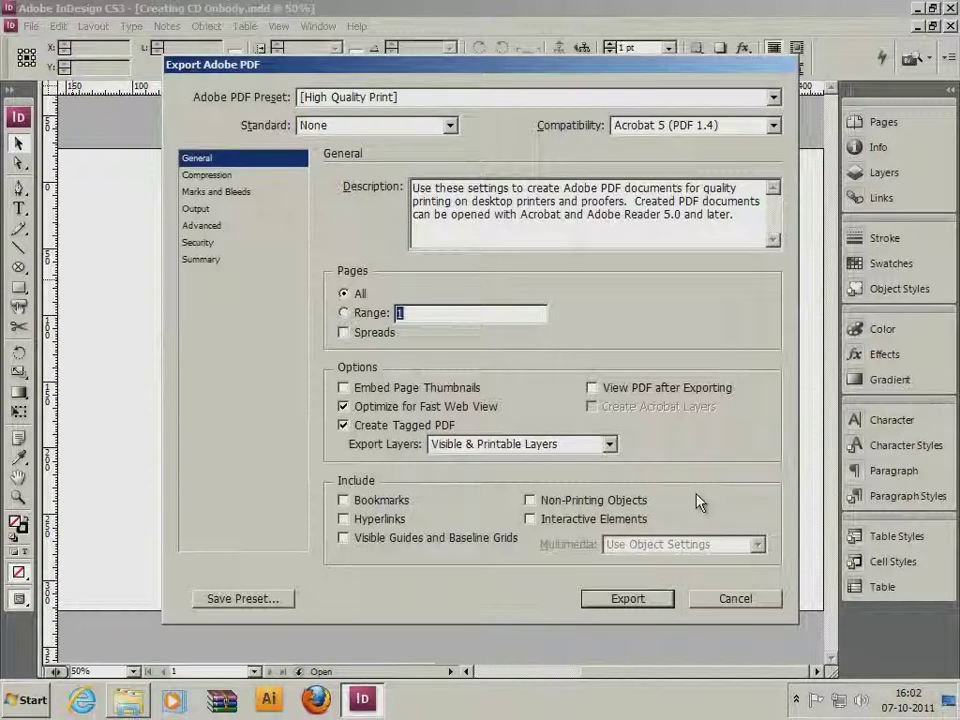
pyautogui.click(629, 600)
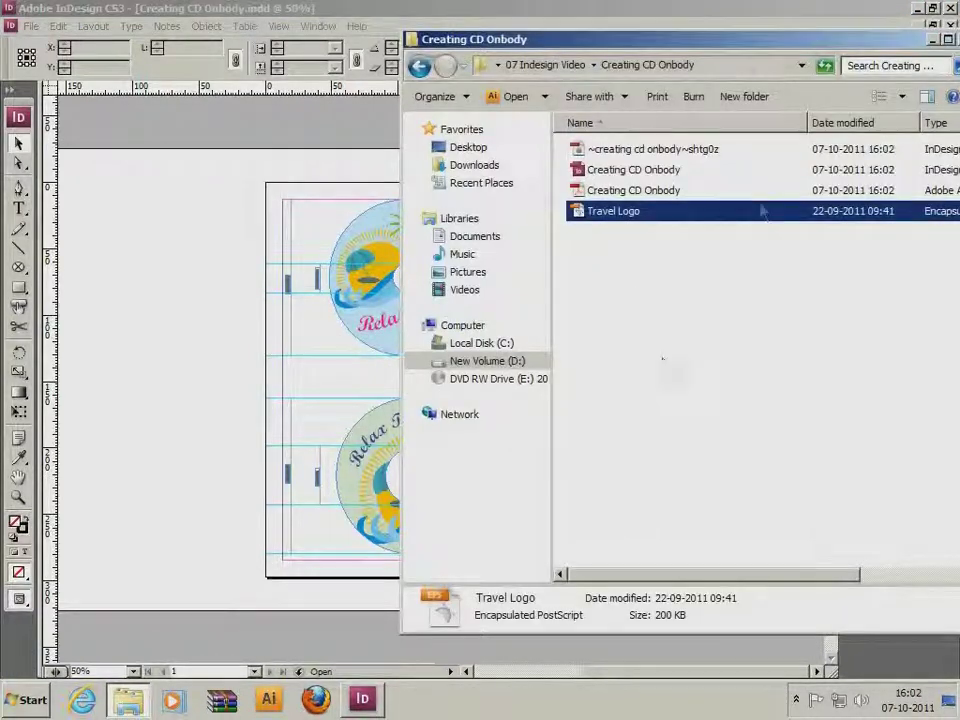
# Open the exported Creating CD Onbody PDF from its folder in Acrobat Pro and inspect the disc artwork and text up close
pyautogui.moveTo(890, 42); pyautogui.dragTo(705, 37)
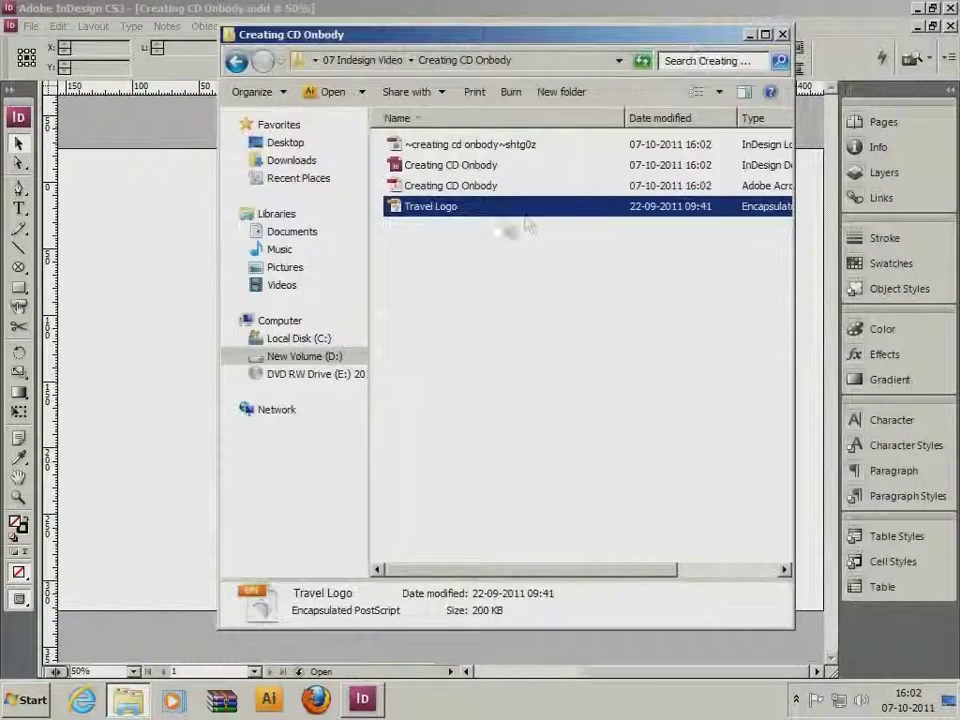
pyautogui.doubleClick(443, 186)
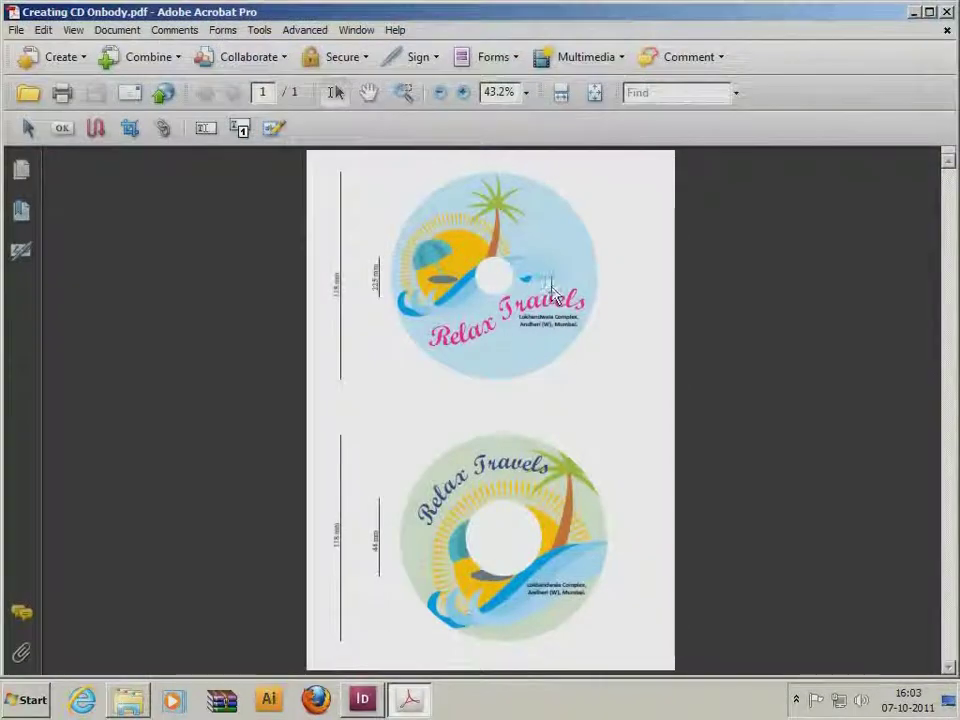
pyautogui.moveTo(377, 222); pyautogui.dragTo(600, 376)
pyautogui.moveTo(439, 279); pyautogui.dragTo(748, 527)
pyautogui.moveTo(418, 332); pyautogui.dragTo(815, 577)
pyautogui.keyDown('ctrl'); pyautogui.keyDown('alt'); pyautogui.click(446, 407); pyautogui.keyUp('alt'); pyautogui.keyUp('ctrl')
pyautogui.keyDown('ctrl'); pyautogui.keyDown('alt'); pyautogui.click(427, 398); pyautogui.keyUp('alt'); pyautogui.keyUp('ctrl')
pyautogui.keyDown('ctrl'); pyautogui.keyDown('alt'); pyautogui.click(420, 398); pyautogui.keyUp('alt'); pyautogui.keyUp('ctrl')
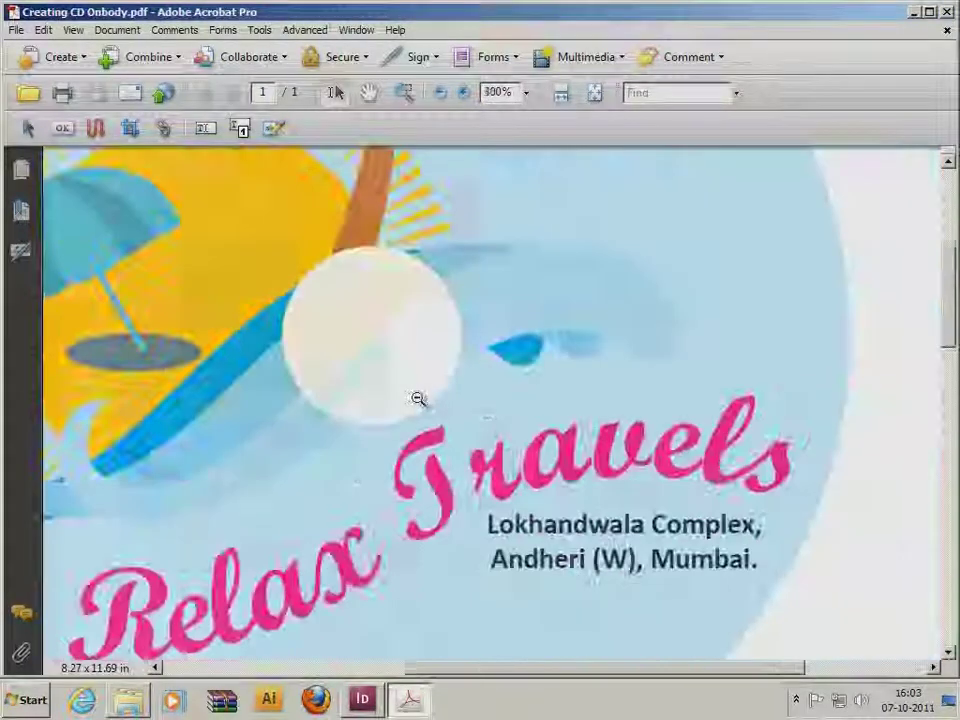
pyautogui.keyDown('ctrl'); pyautogui.keyDown('alt'); pyautogui.click(418, 398); pyautogui.keyUp('alt'); pyautogui.keyUp('ctrl')
pyautogui.keyDown('ctrl'); pyautogui.keyDown('alt'); pyautogui.click(415, 396); pyautogui.keyUp('alt'); pyautogui.keyUp('ctrl')
pyautogui.scroll(-4, 570, 388)
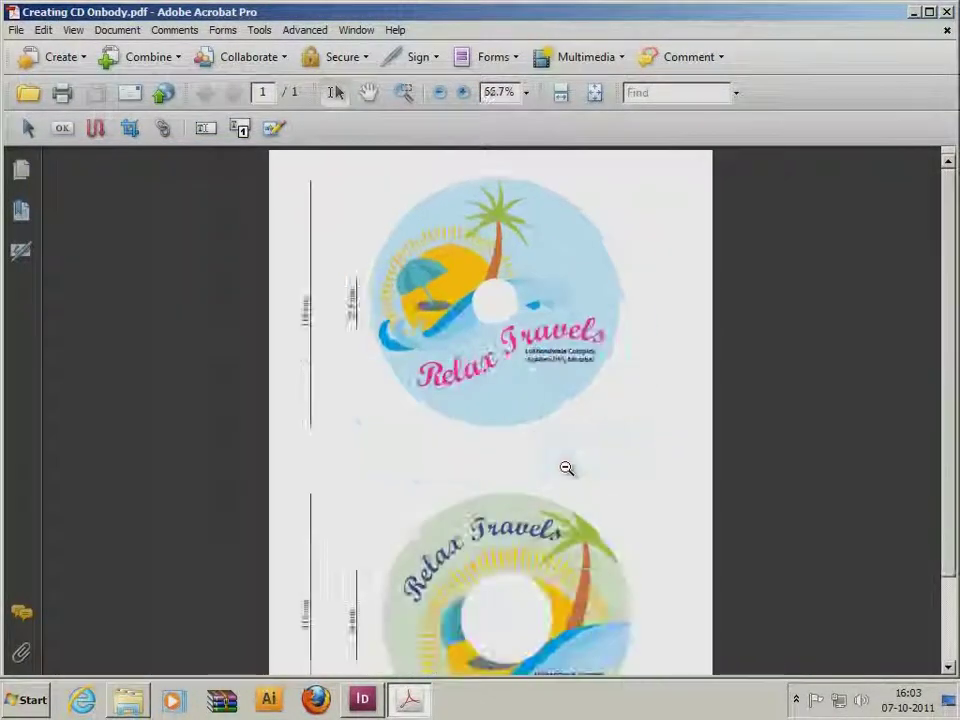